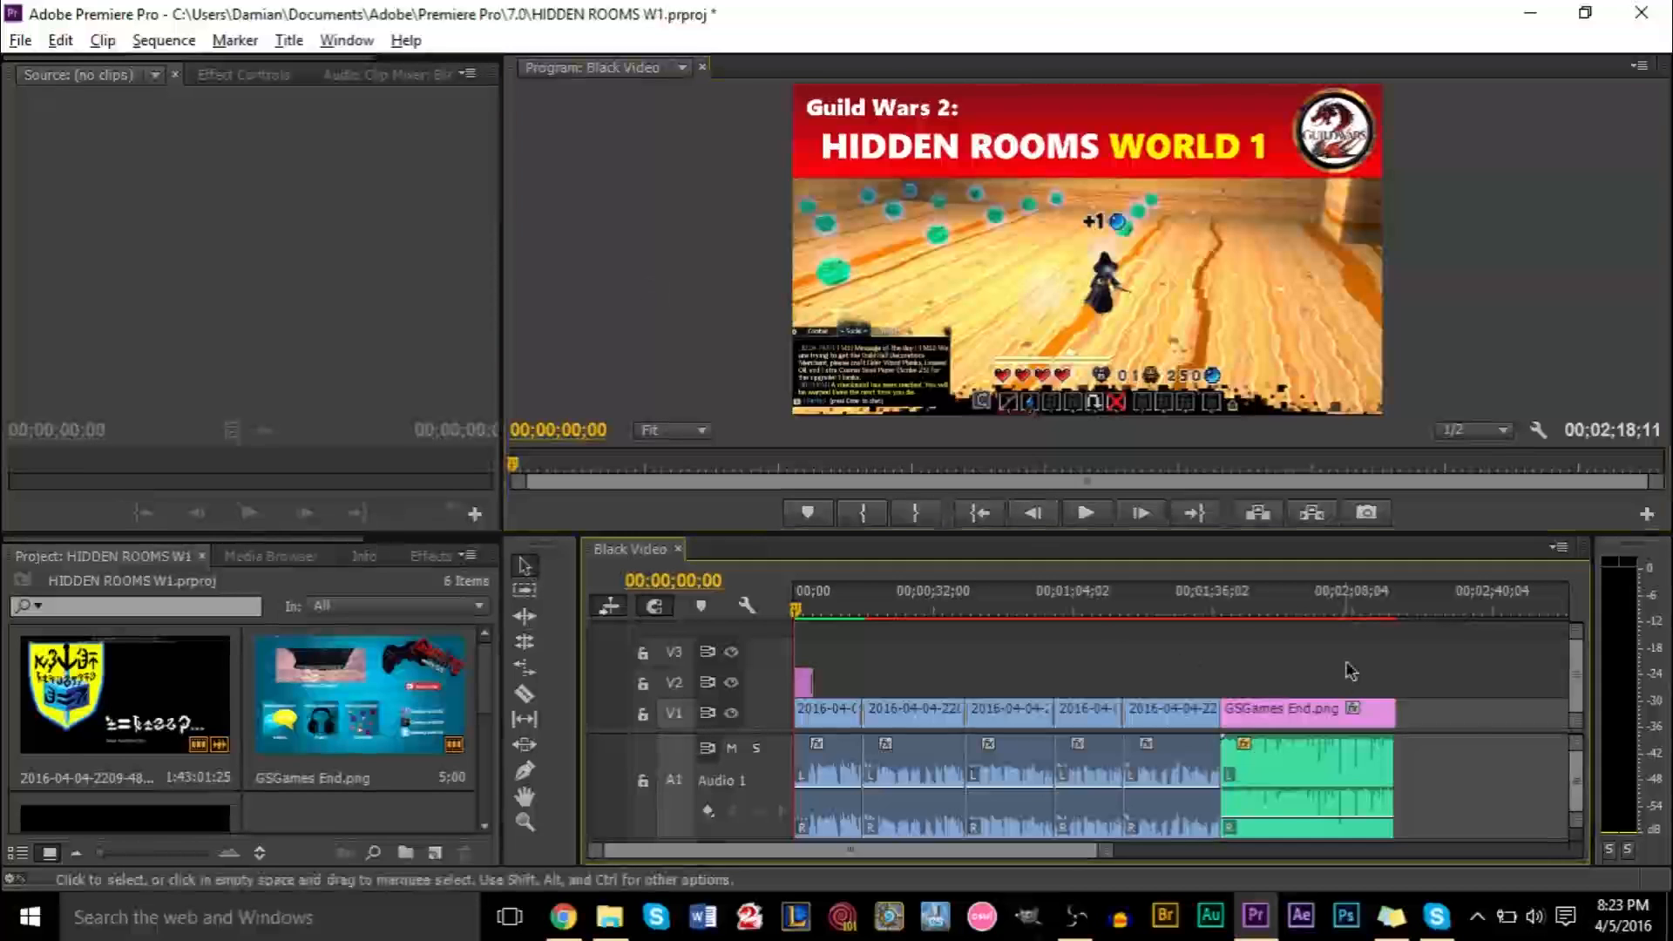
Select all clips in the timeline sequence
drag(1349, 671, 794, 836)
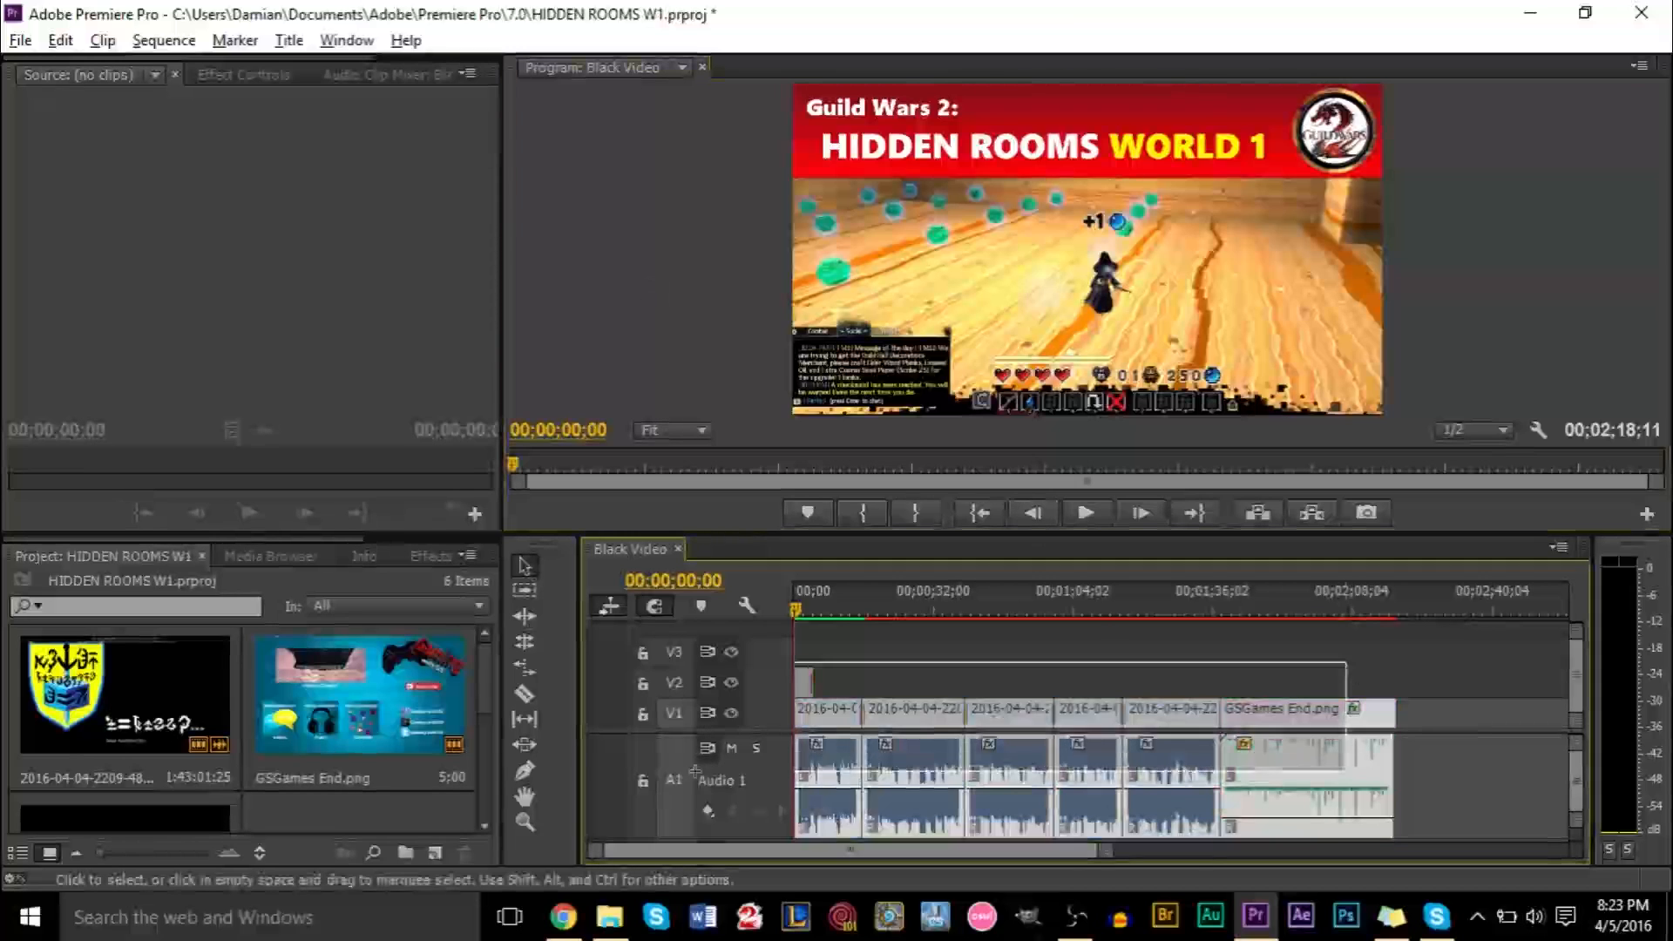
click(995, 658)
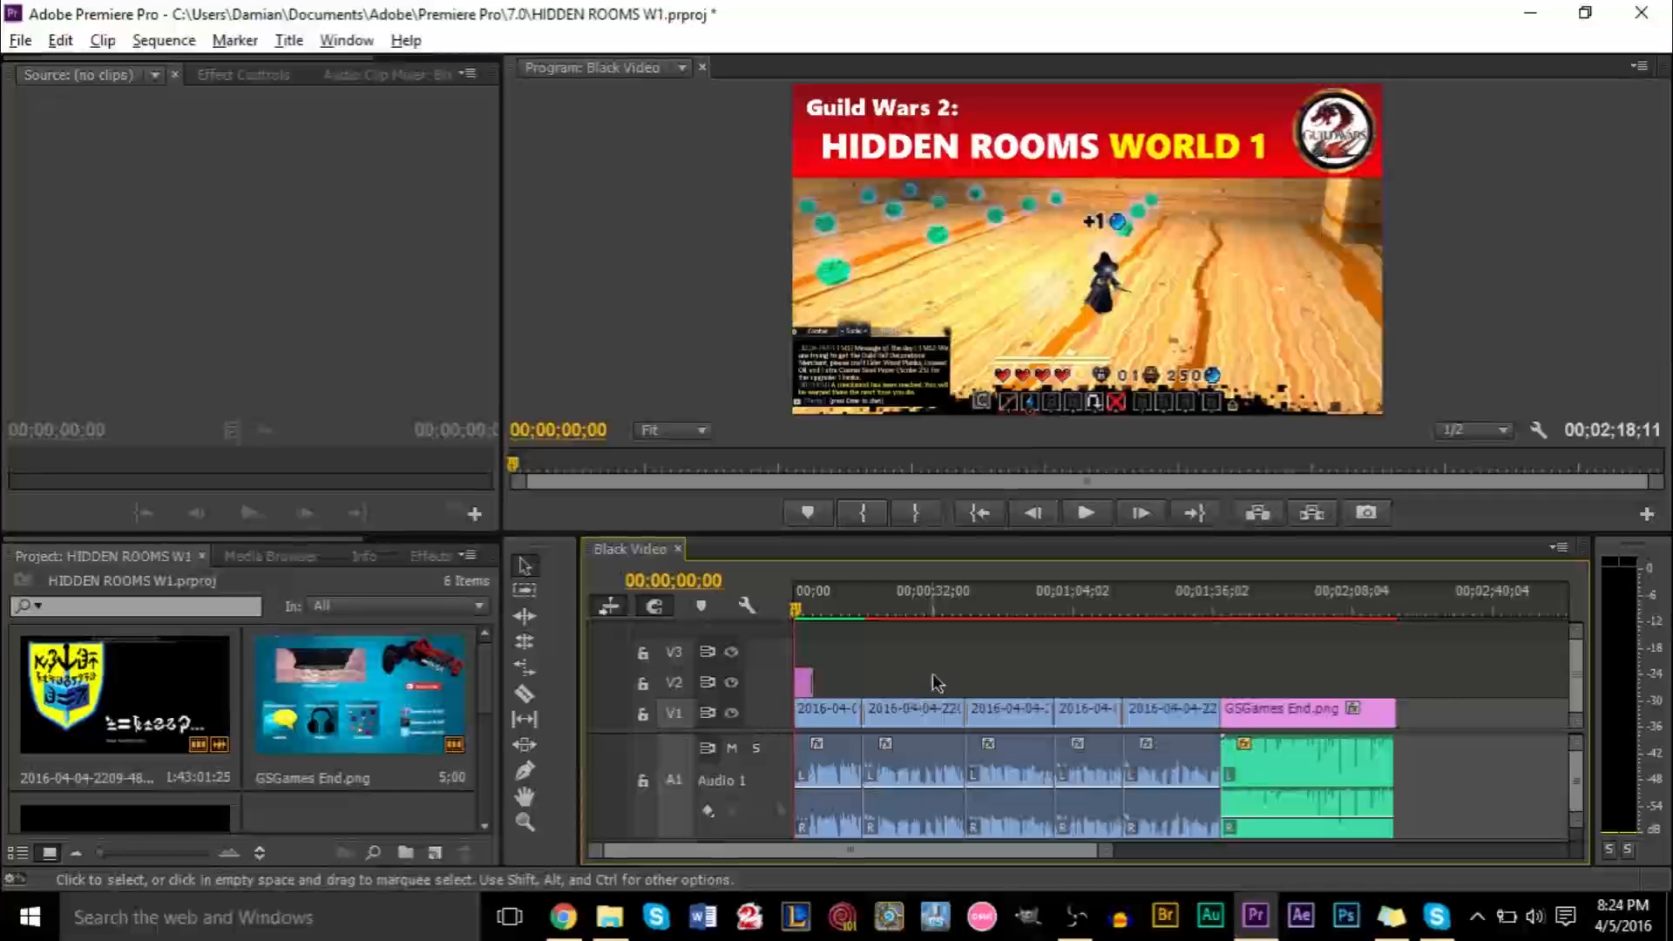
key(ctrl+a)
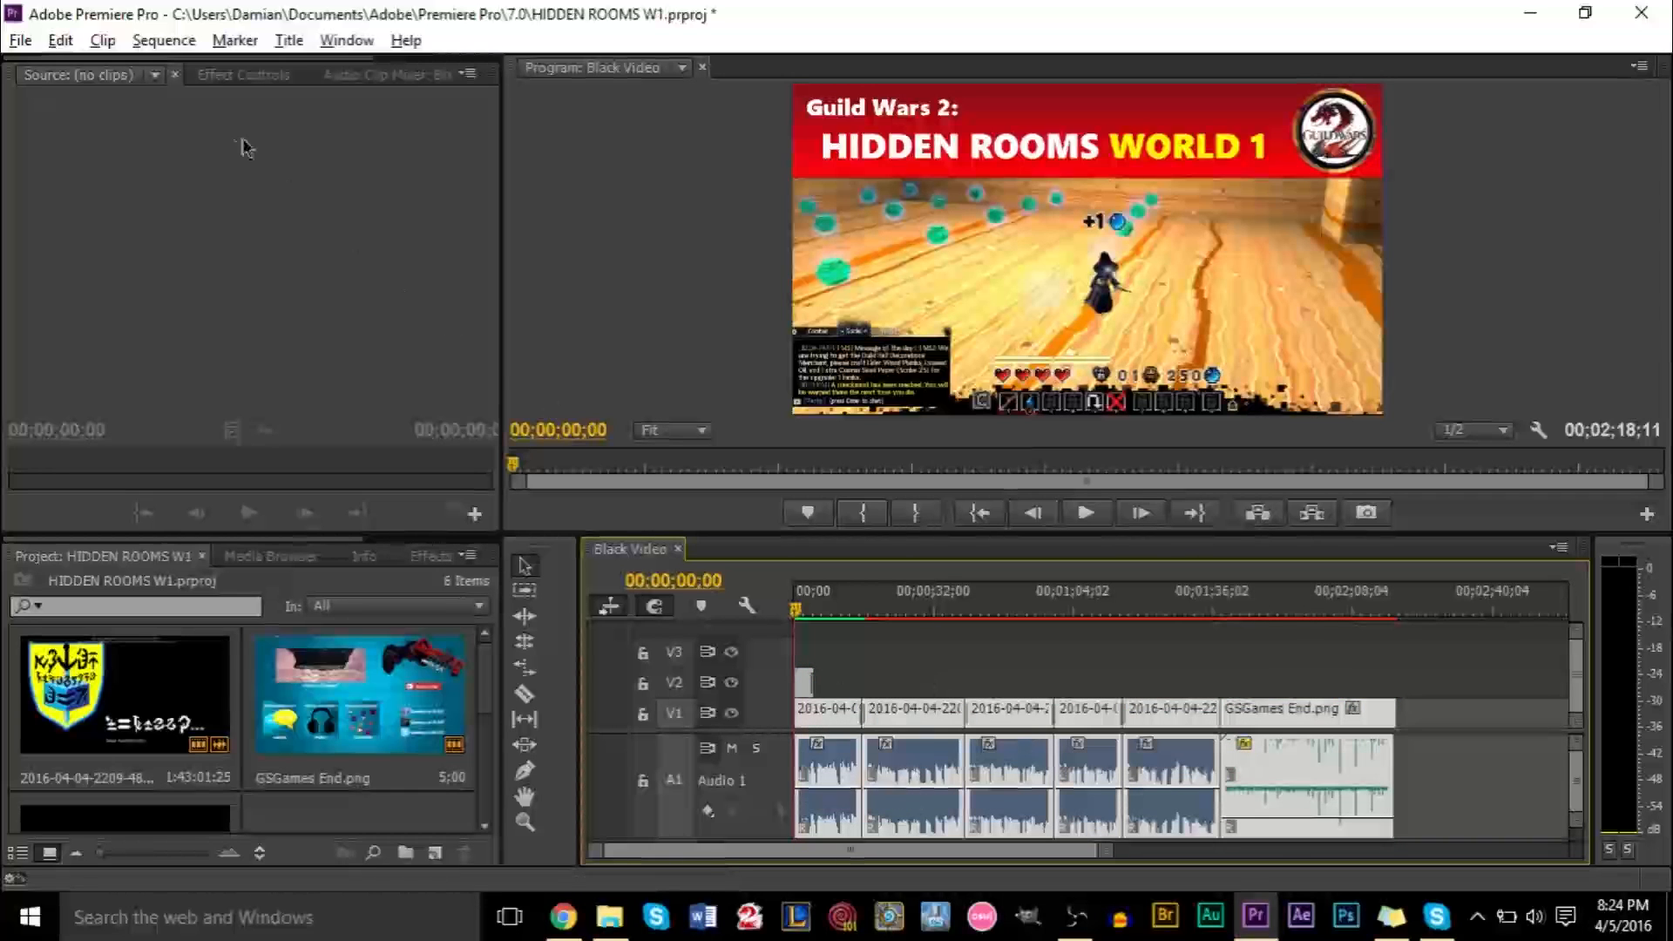
Start rendering the selected clips, cancel the render partway, and save the project
click(166, 41)
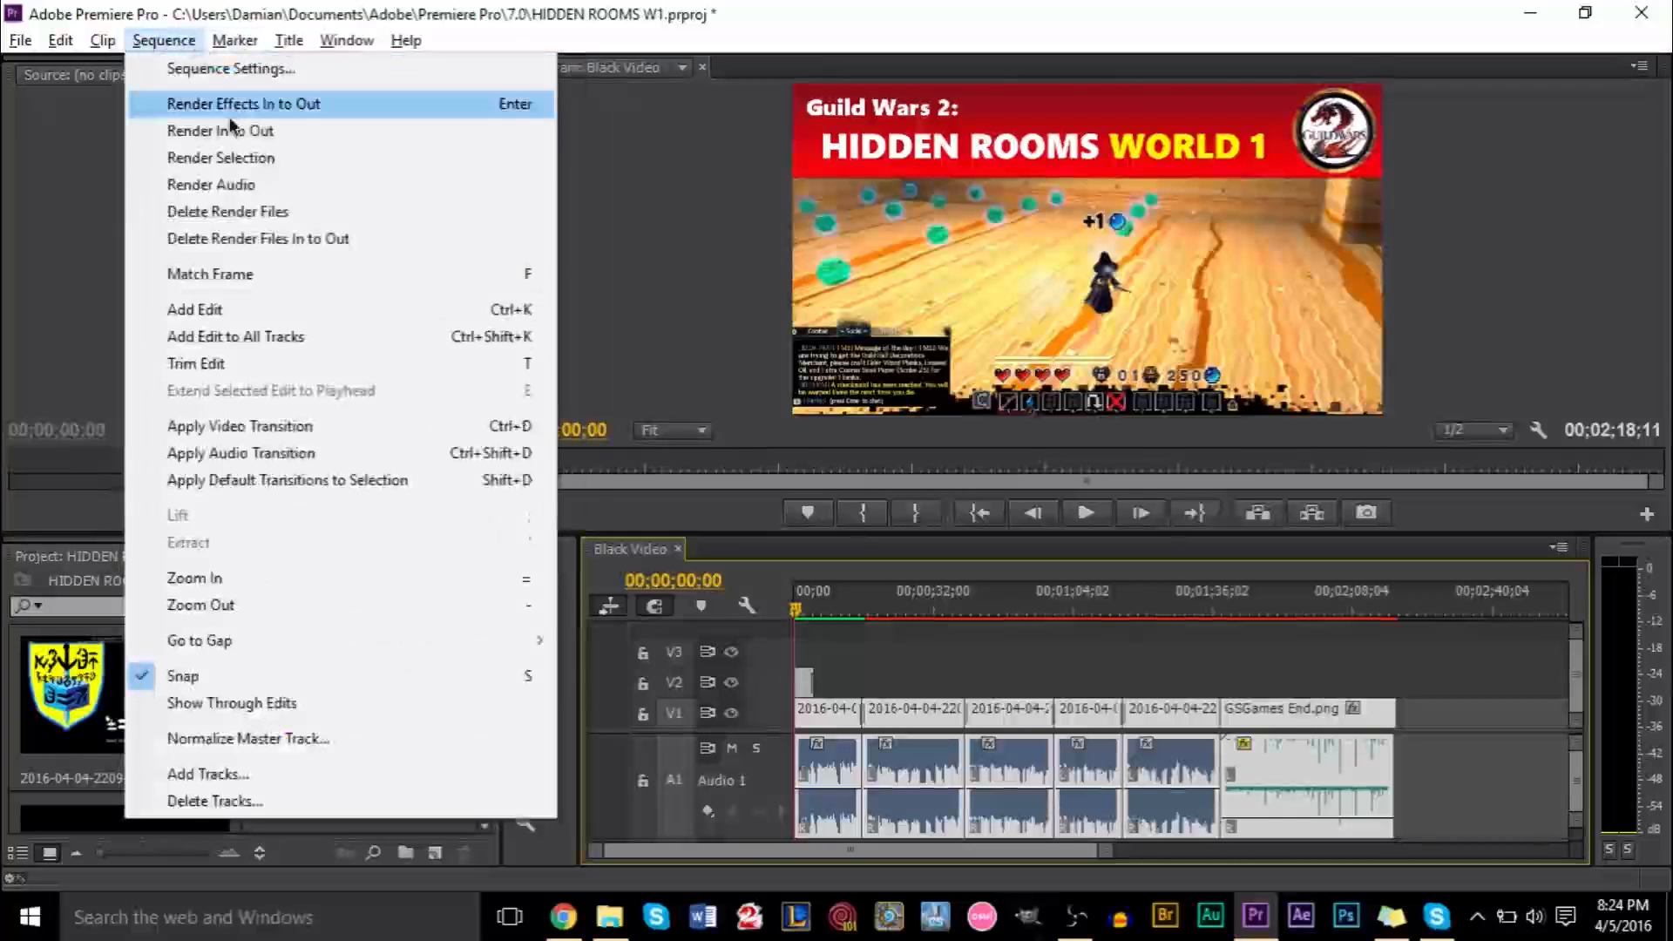
click(248, 158)
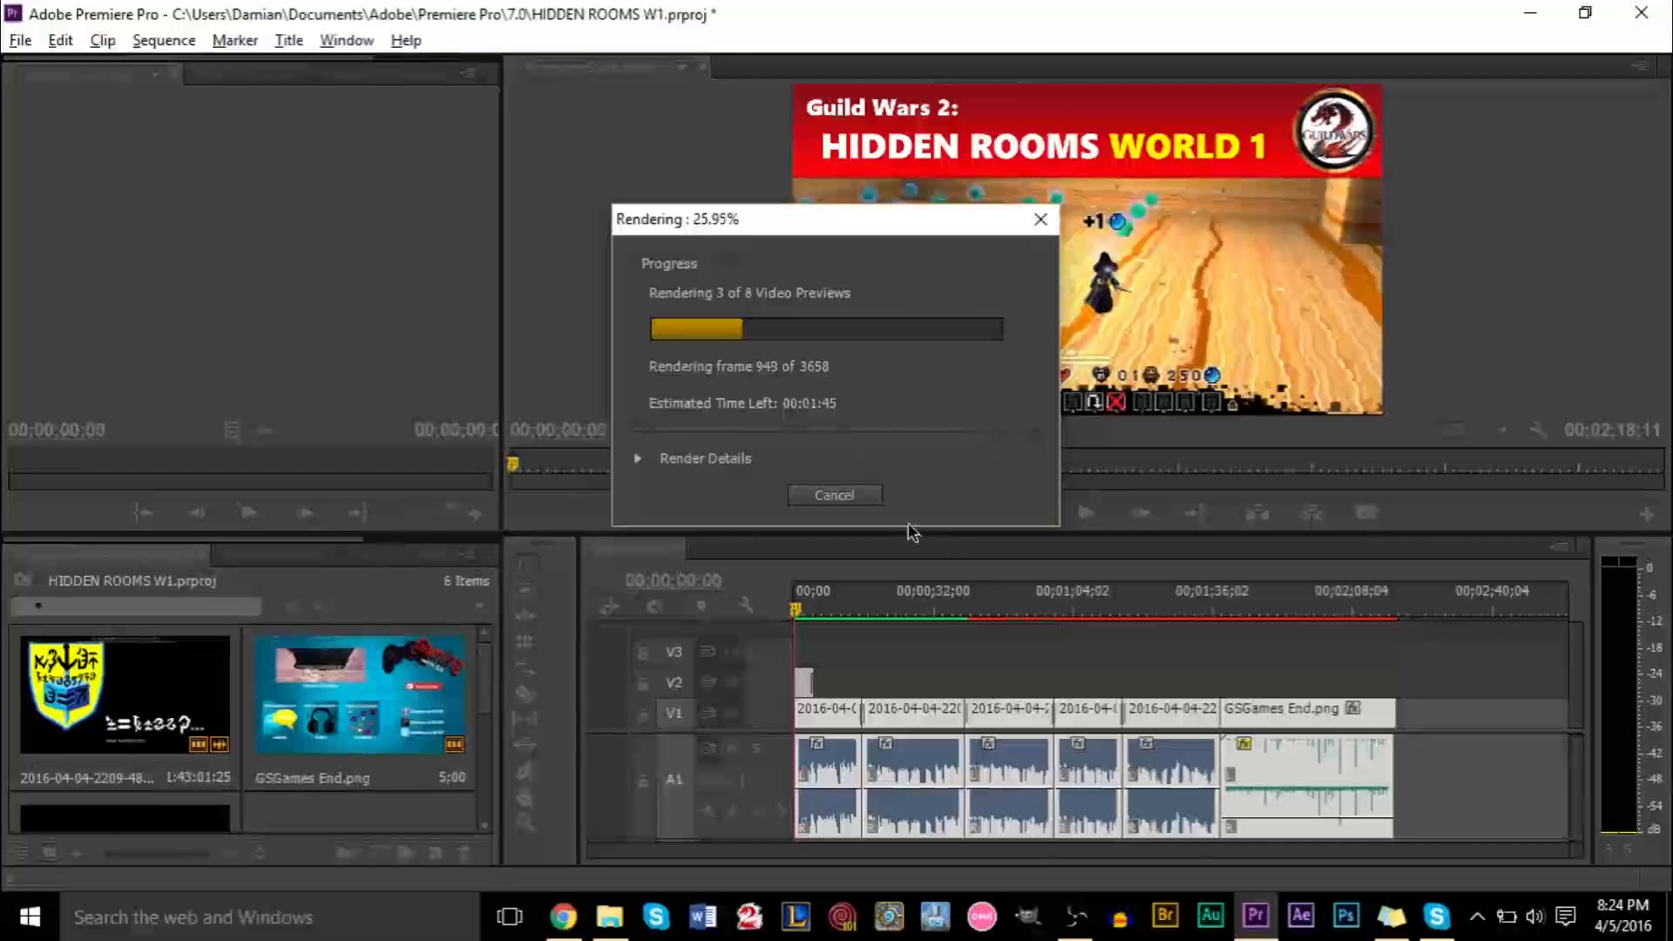
click(832, 494)
key(ctrl+s)
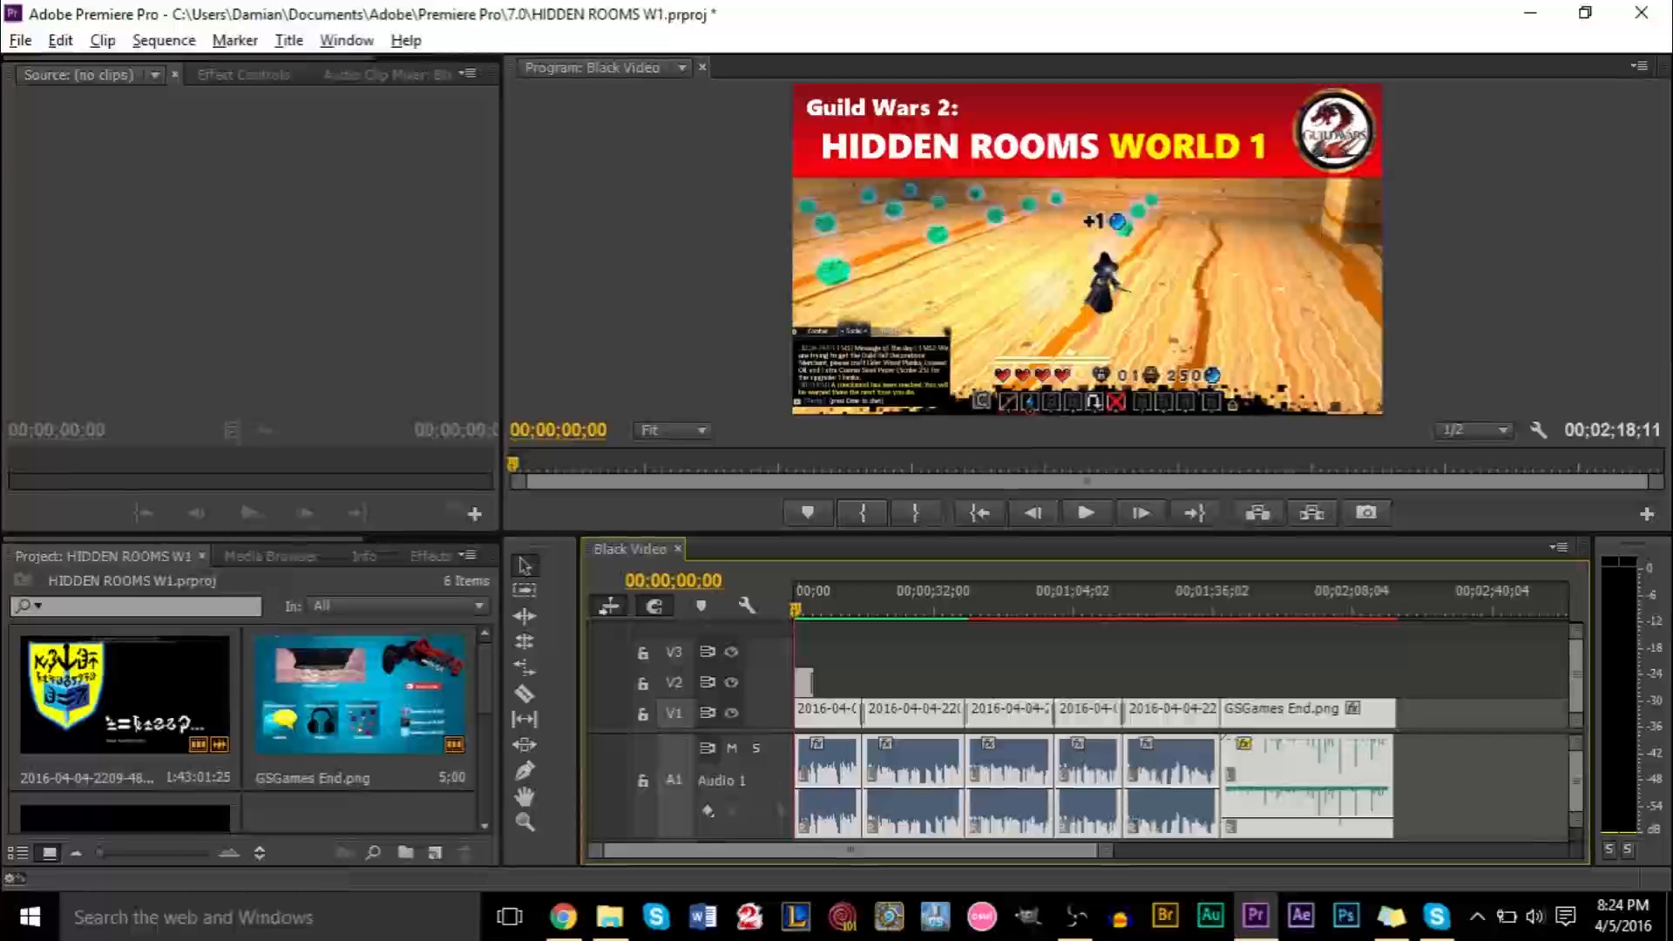
Open the media export settings dialog for the sequence and reposition it
click(19, 40)
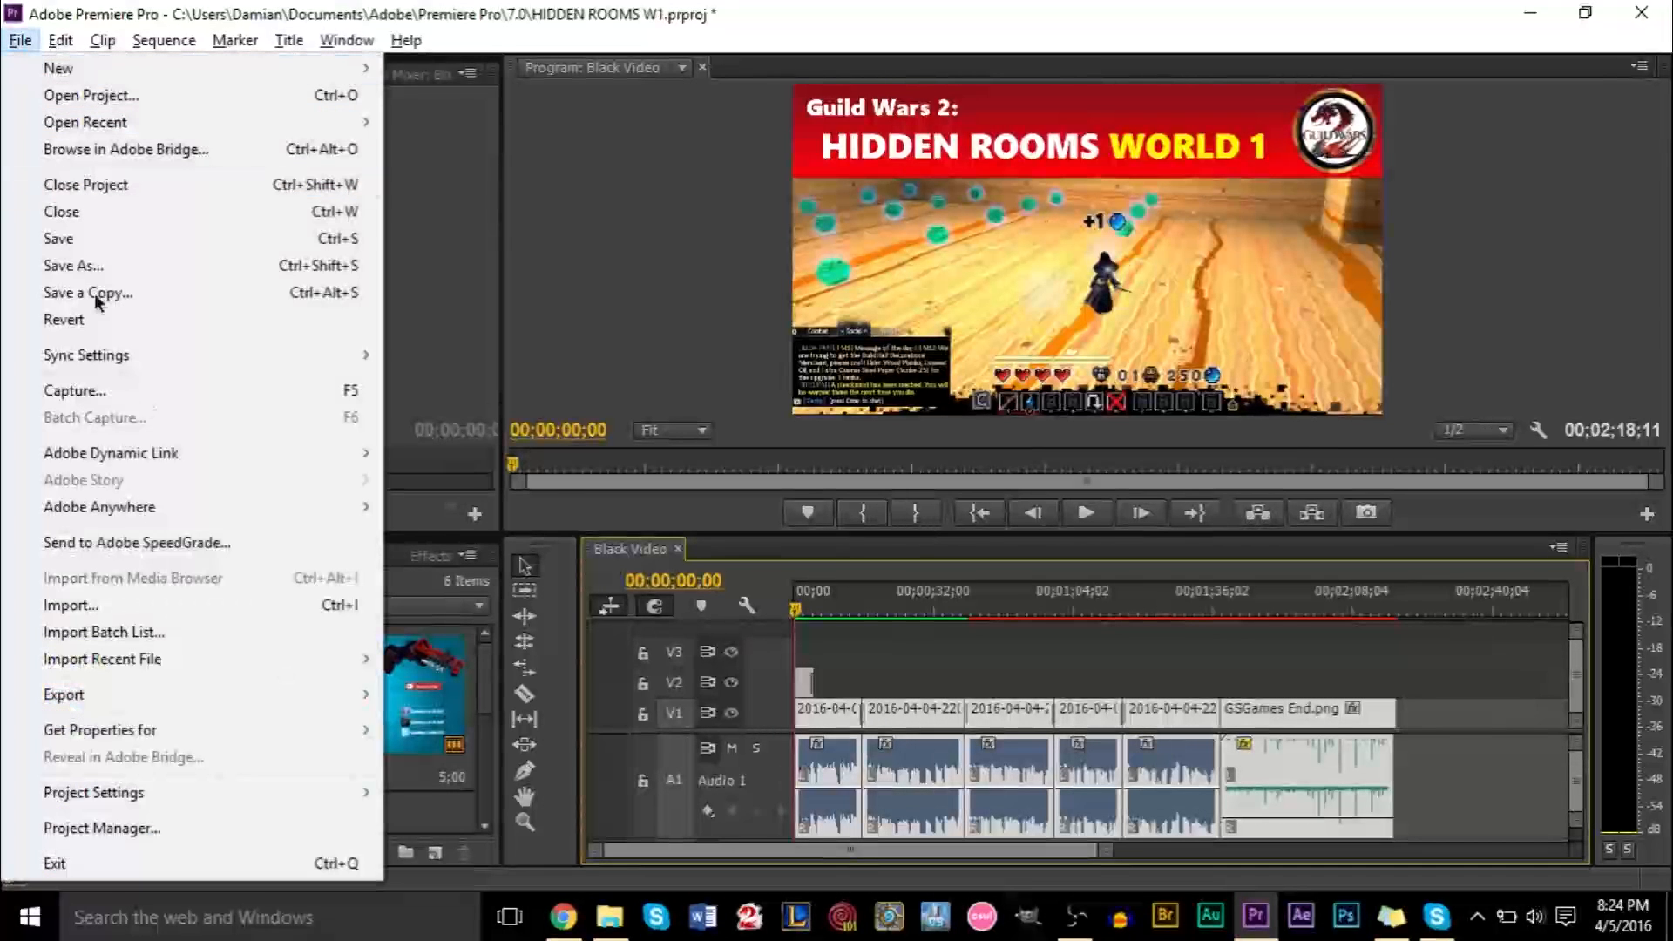
mouse_move(328, 694)
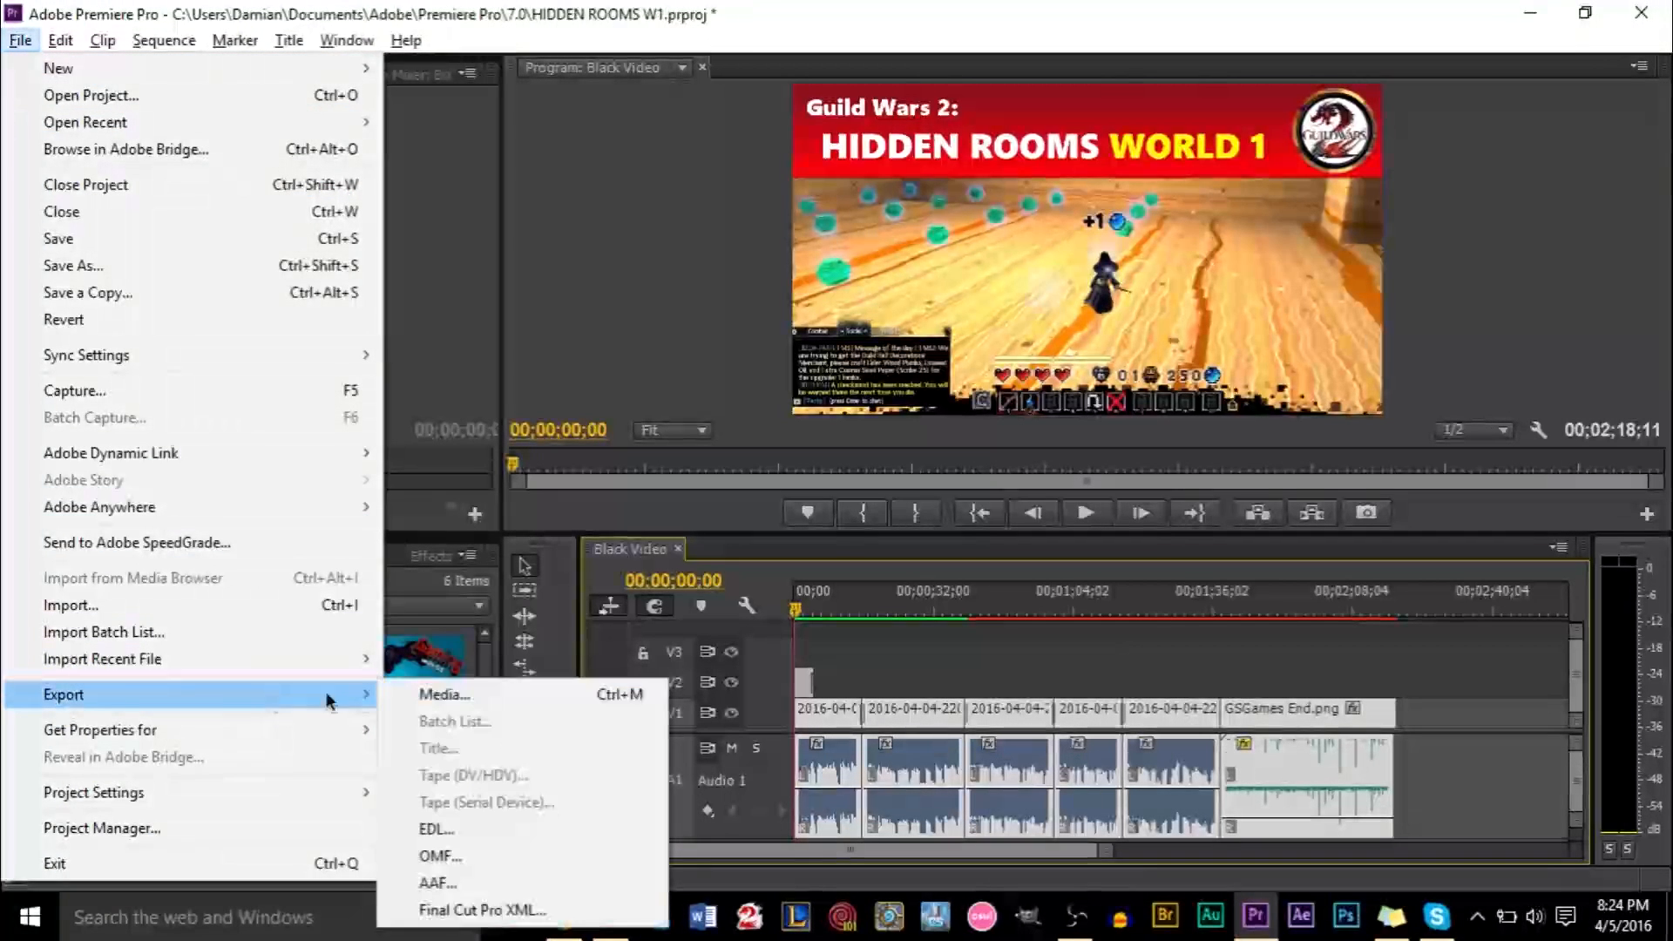
click(430, 694)
click(1042, 500)
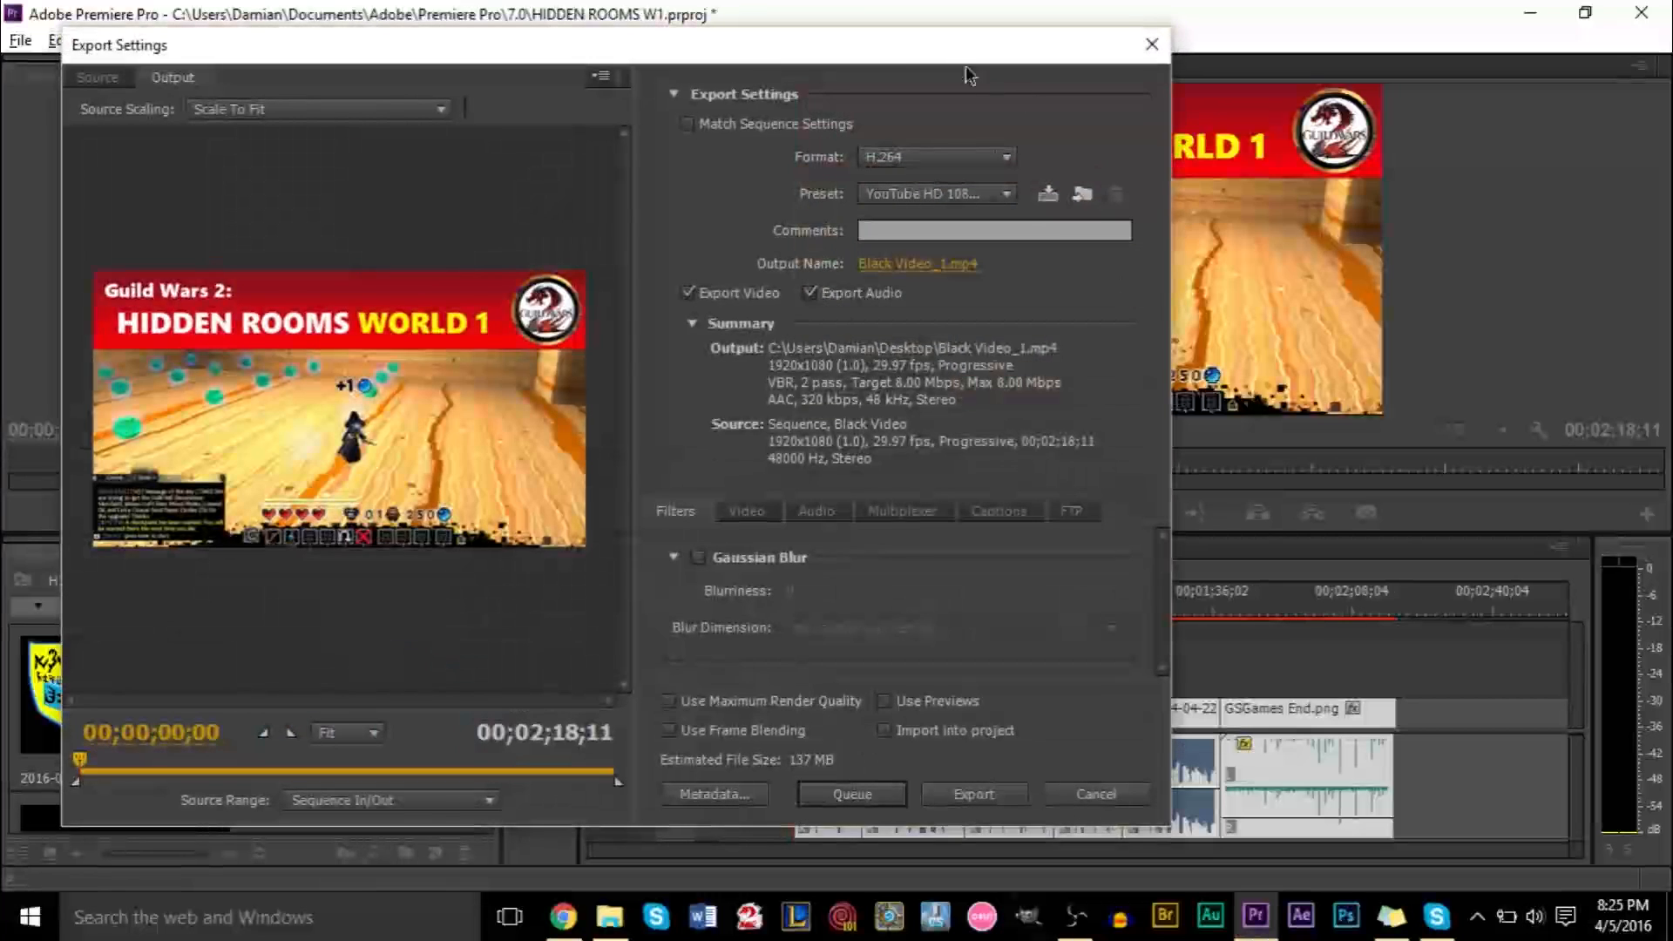
drag(863, 40, 1128, 21)
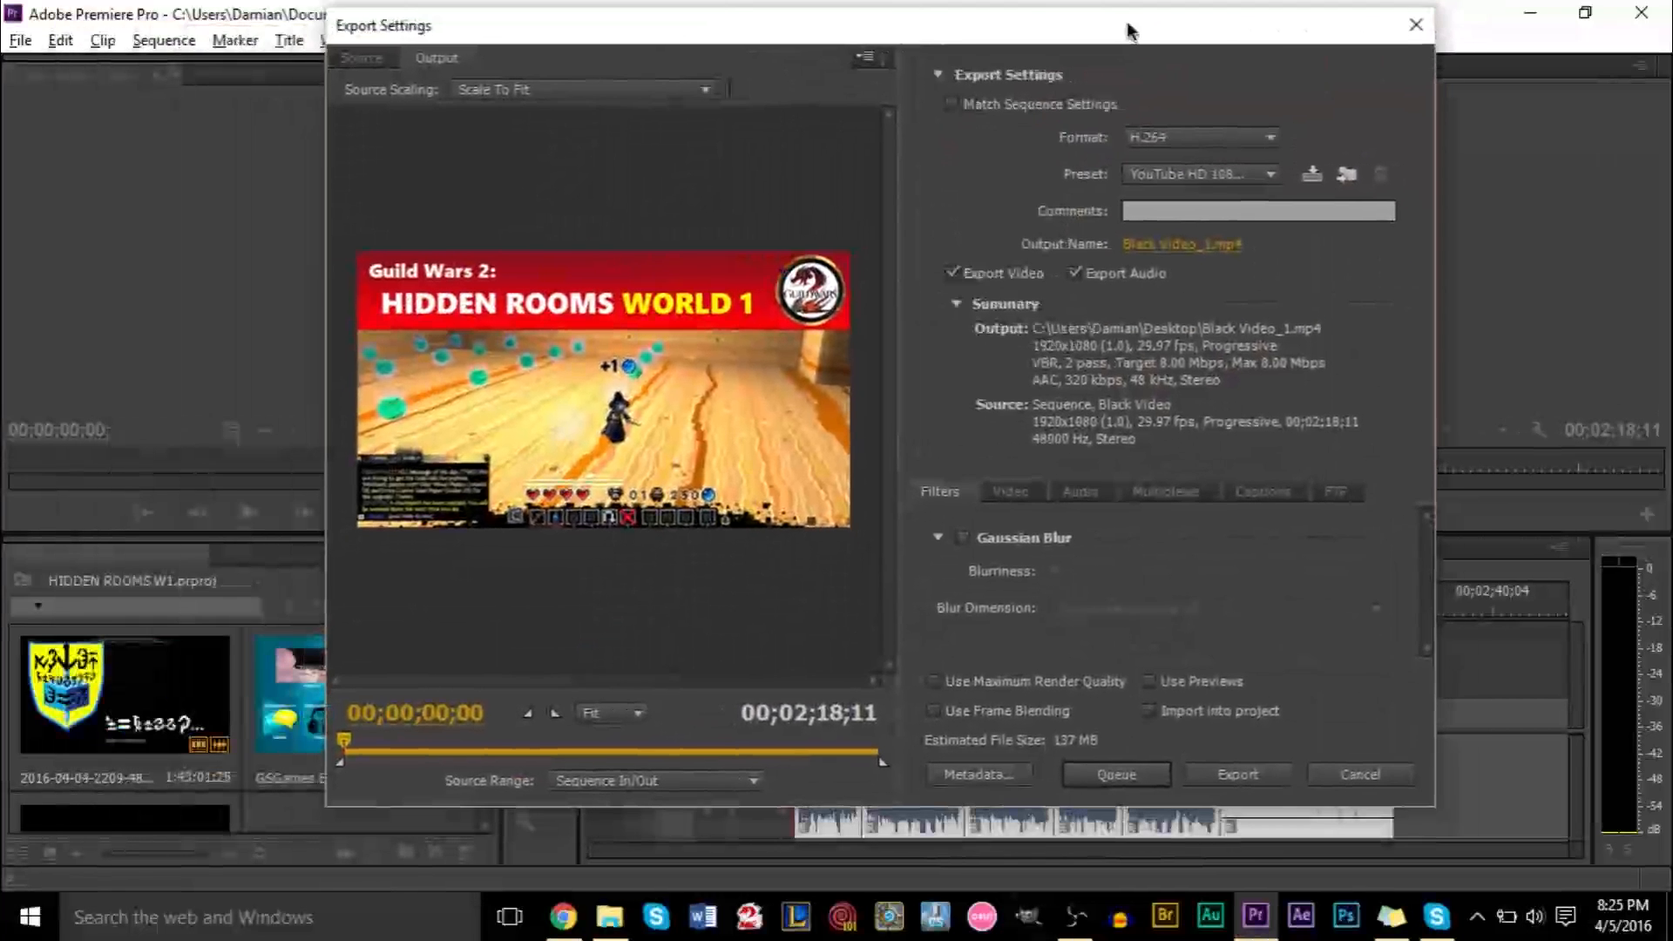
Set the export format to H.264 and the preset to YouTube HD 1080p 29.97
click(1206, 139)
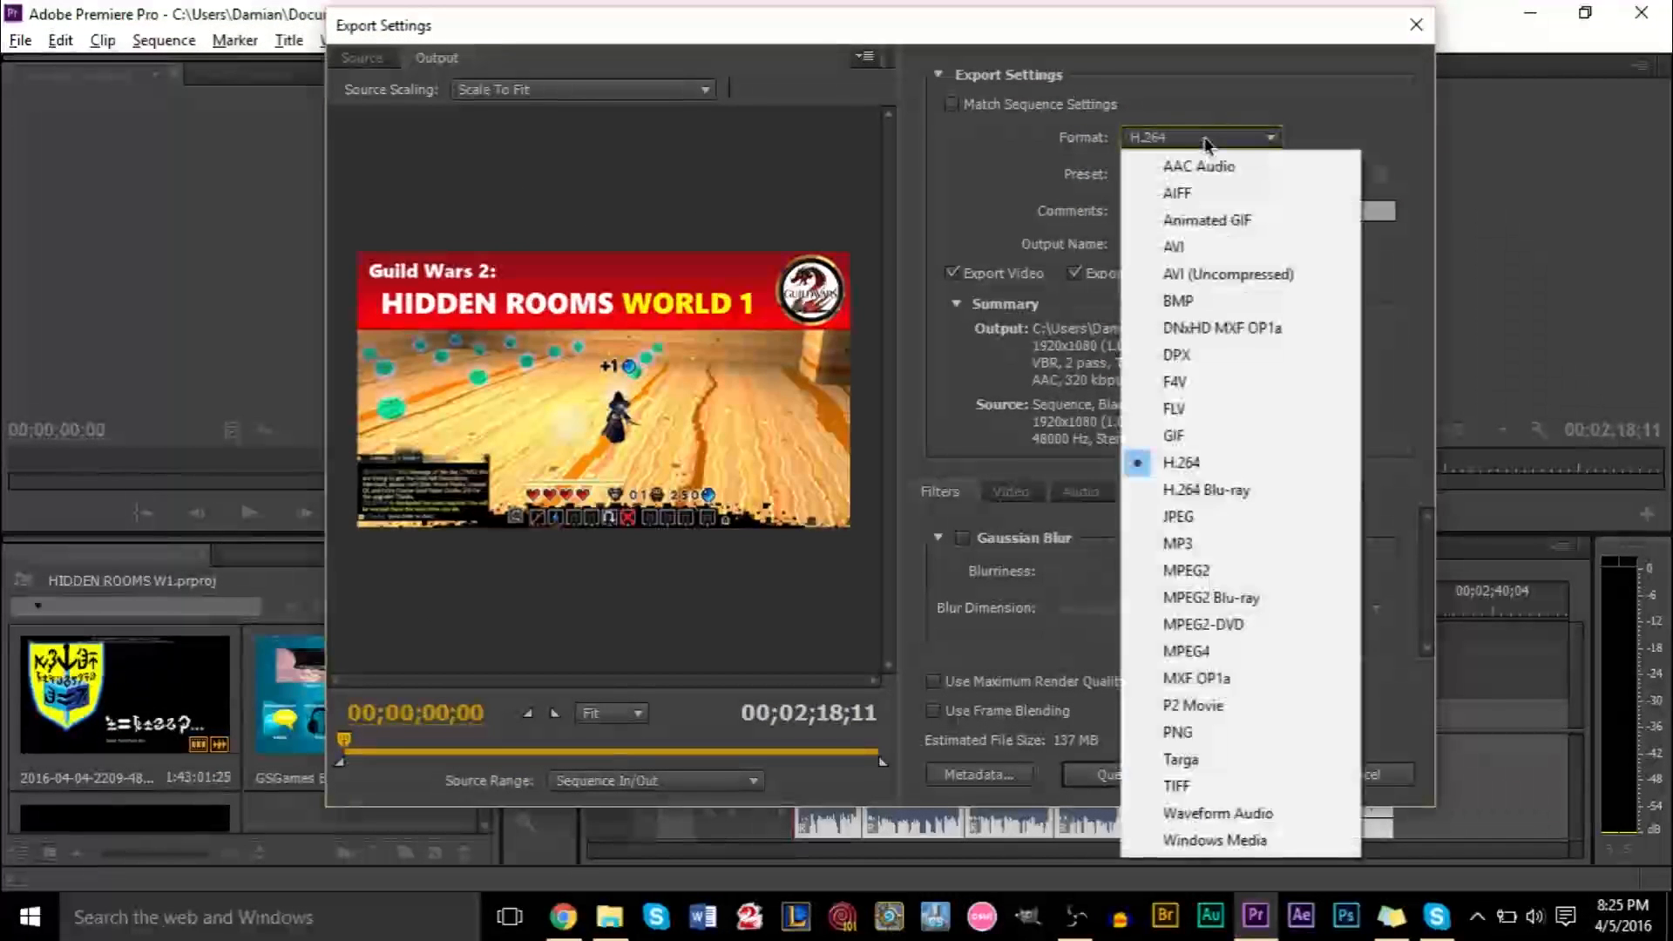
click(1228, 454)
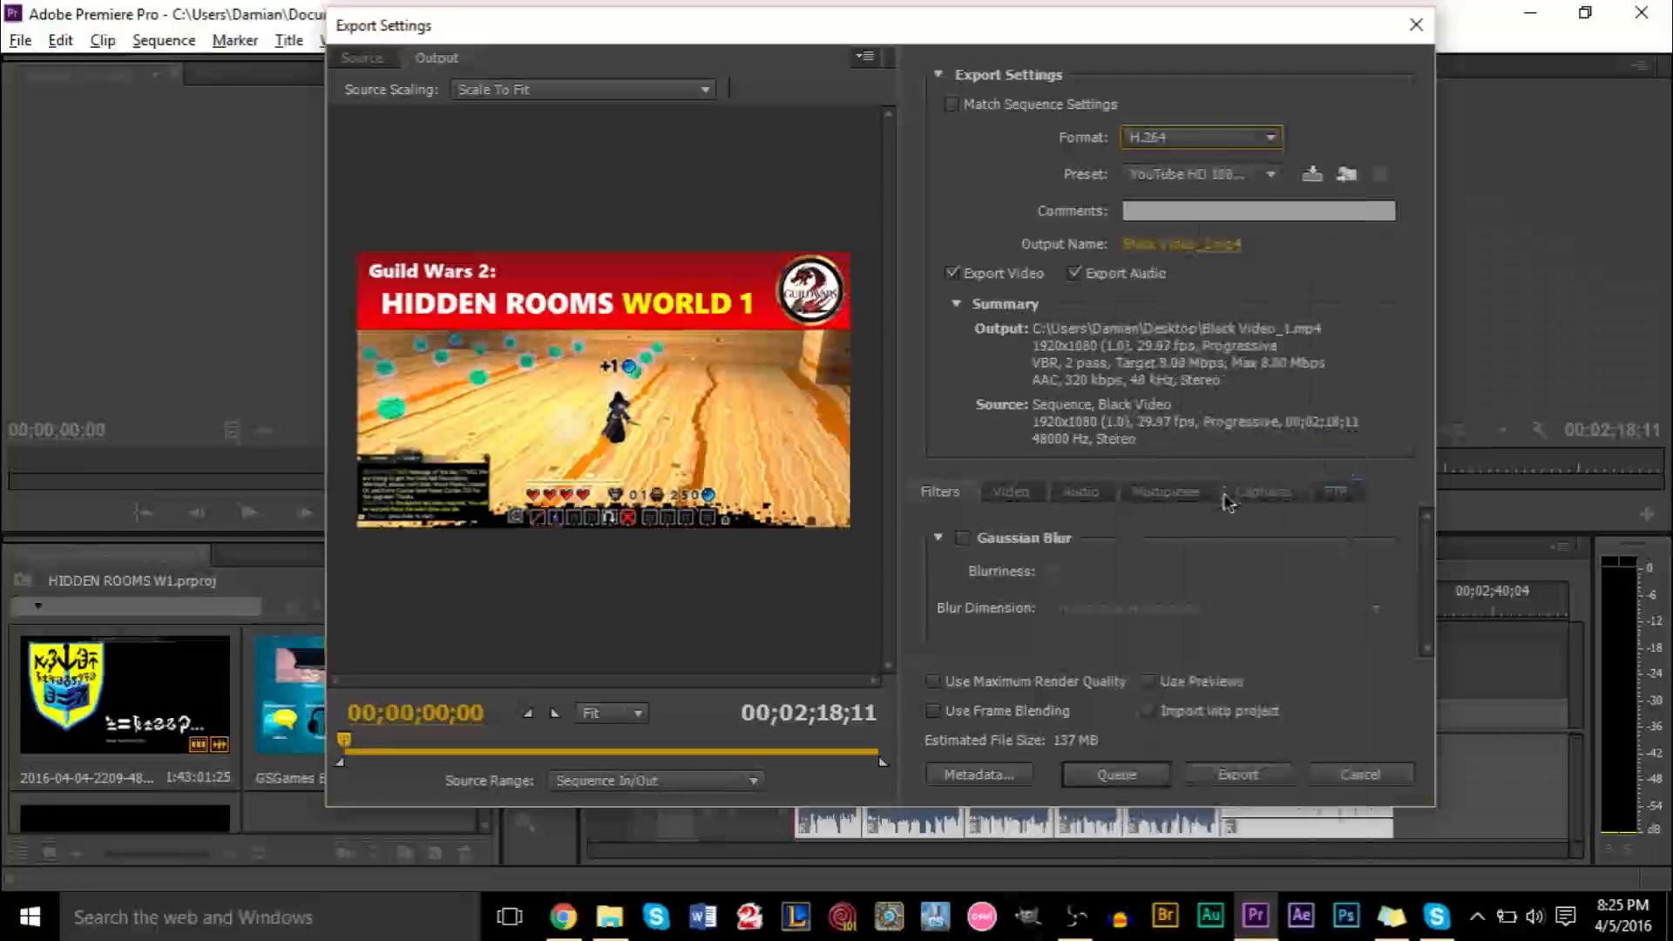
click(1189, 175)
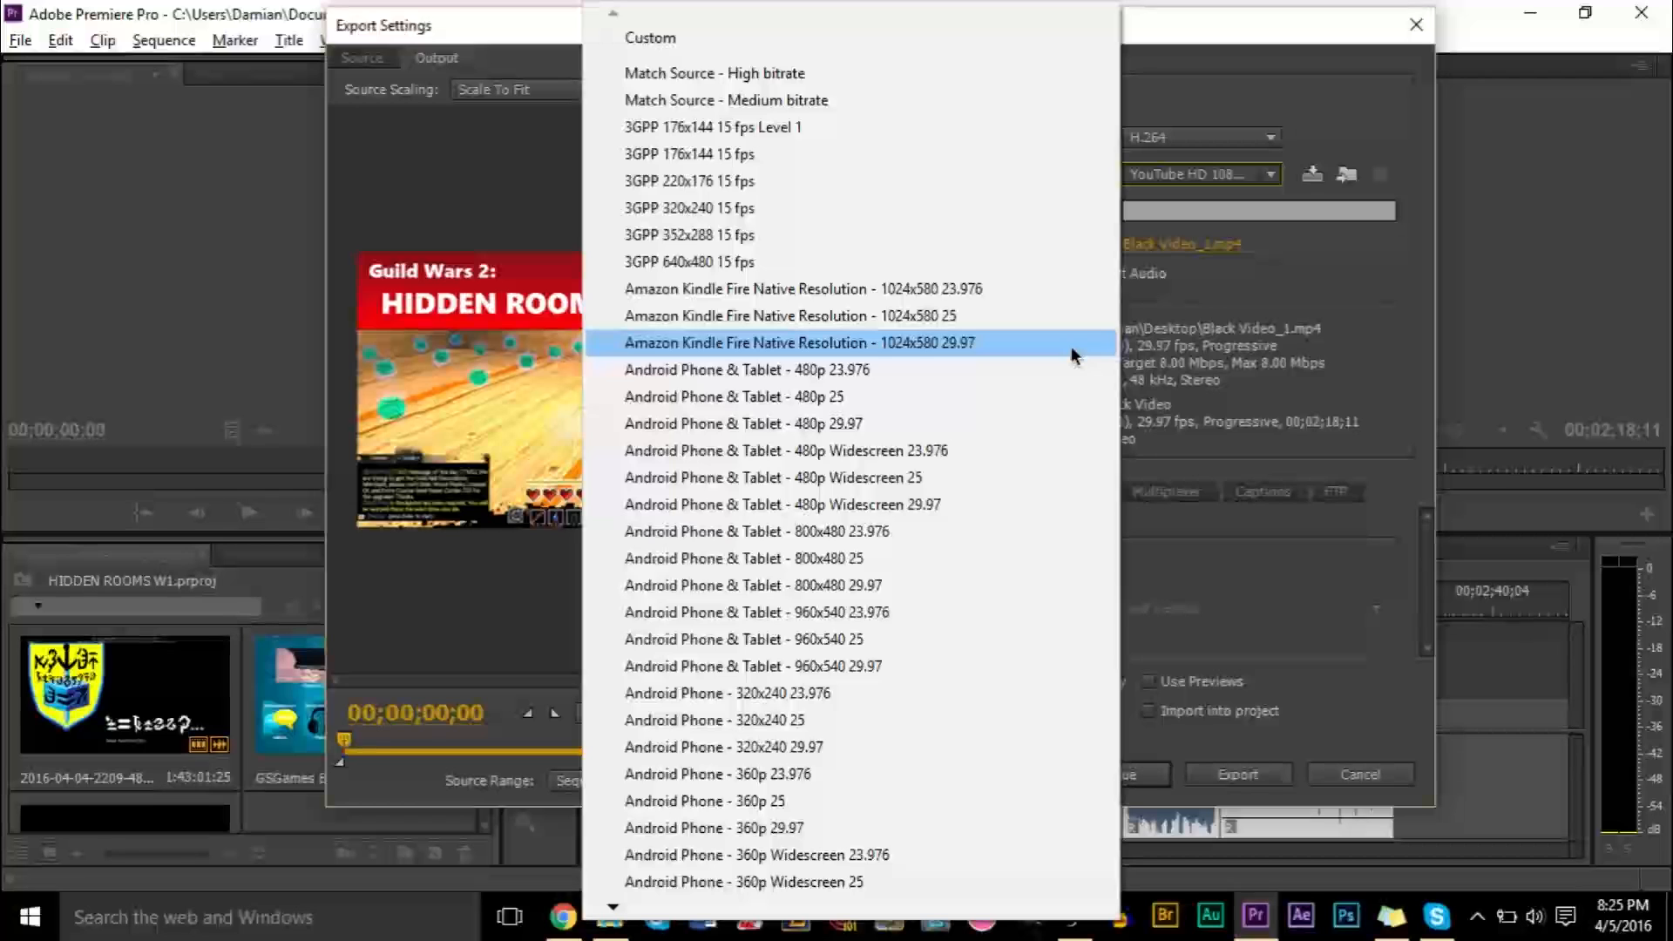
key(y)
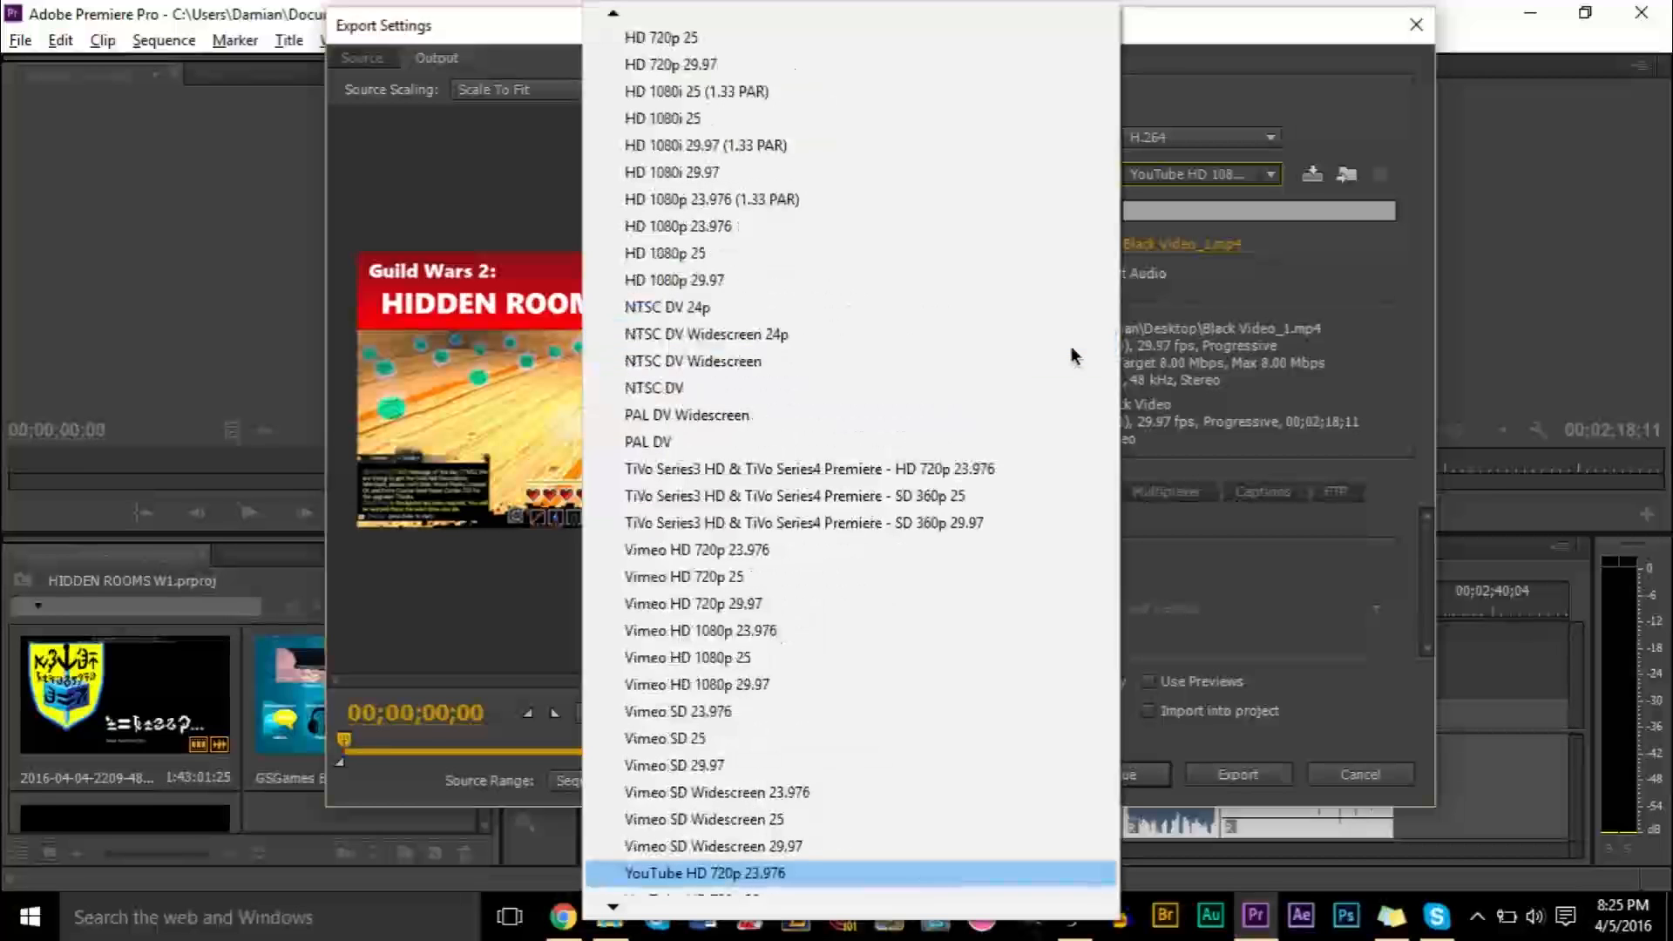
key(Down)
key(Down)
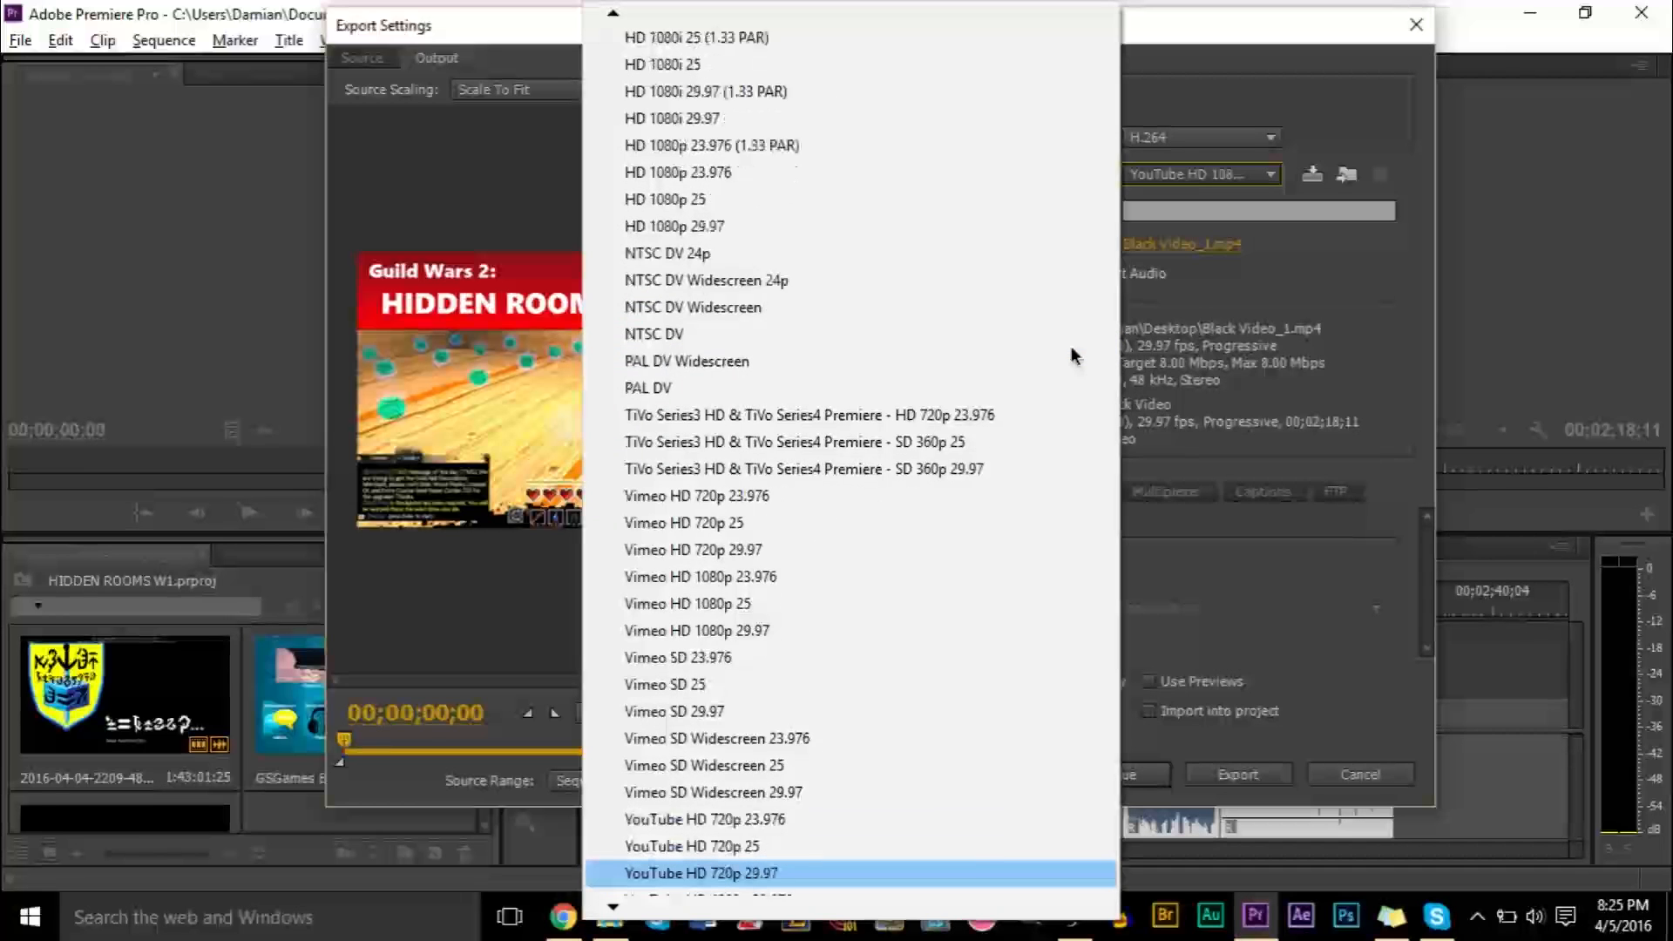
key(Down)
key(Down)
key(Down)
key(Down)
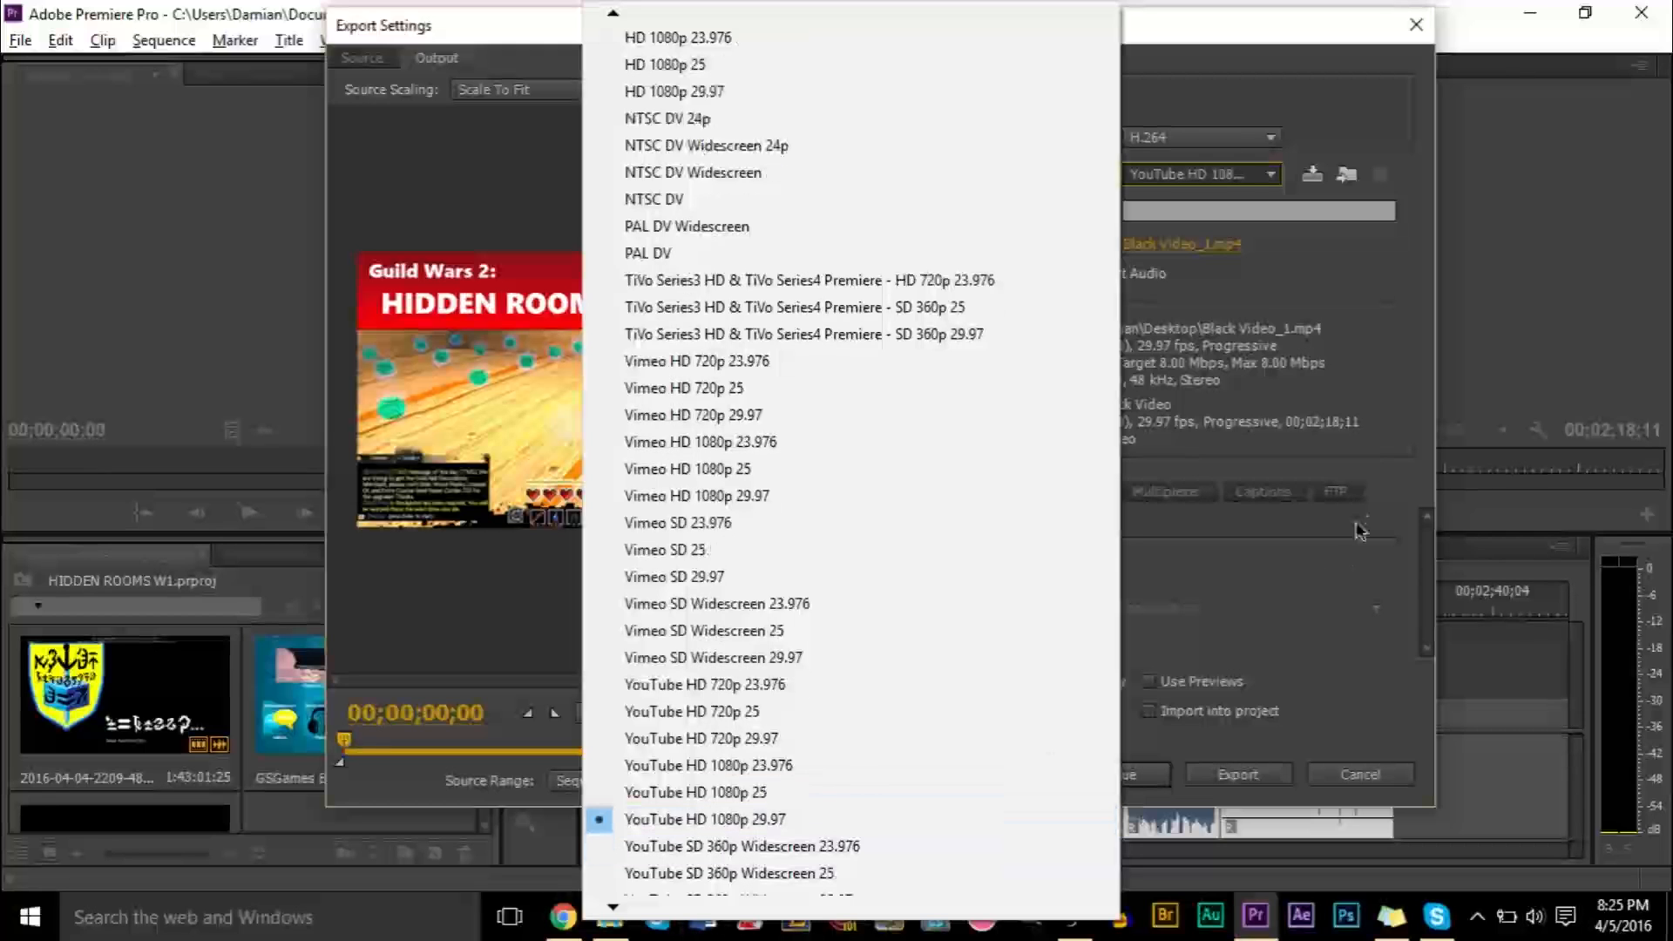
click(1329, 399)
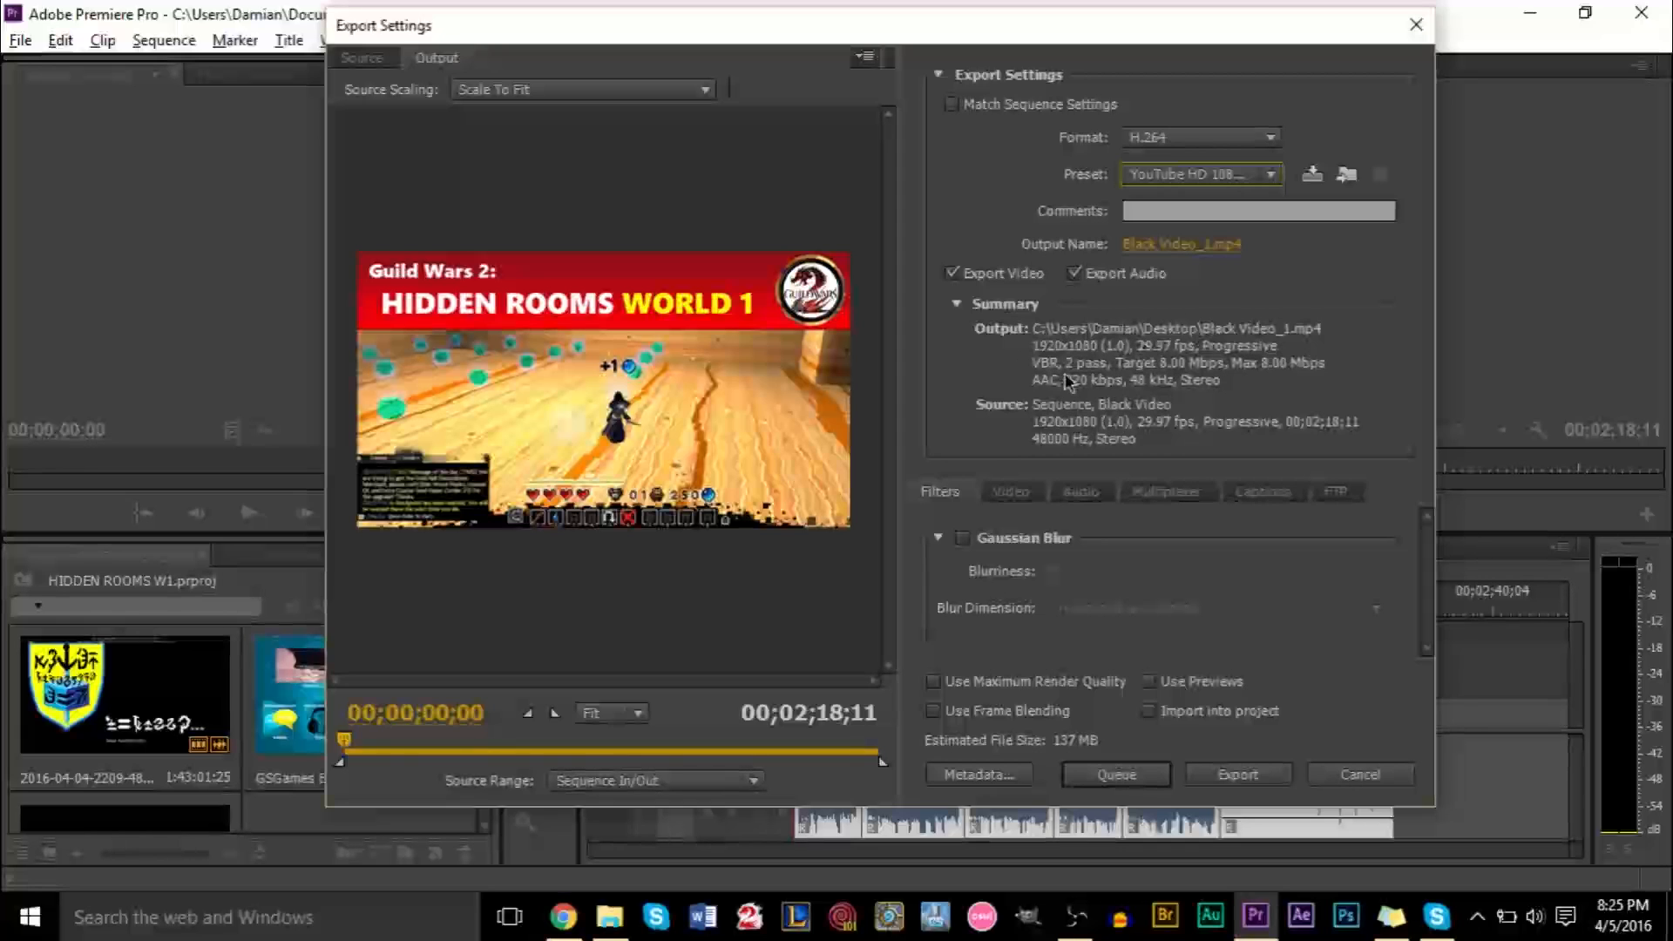
Collapse the export summary and reselect the YouTube HD 1080p 29.97 preset
click(958, 307)
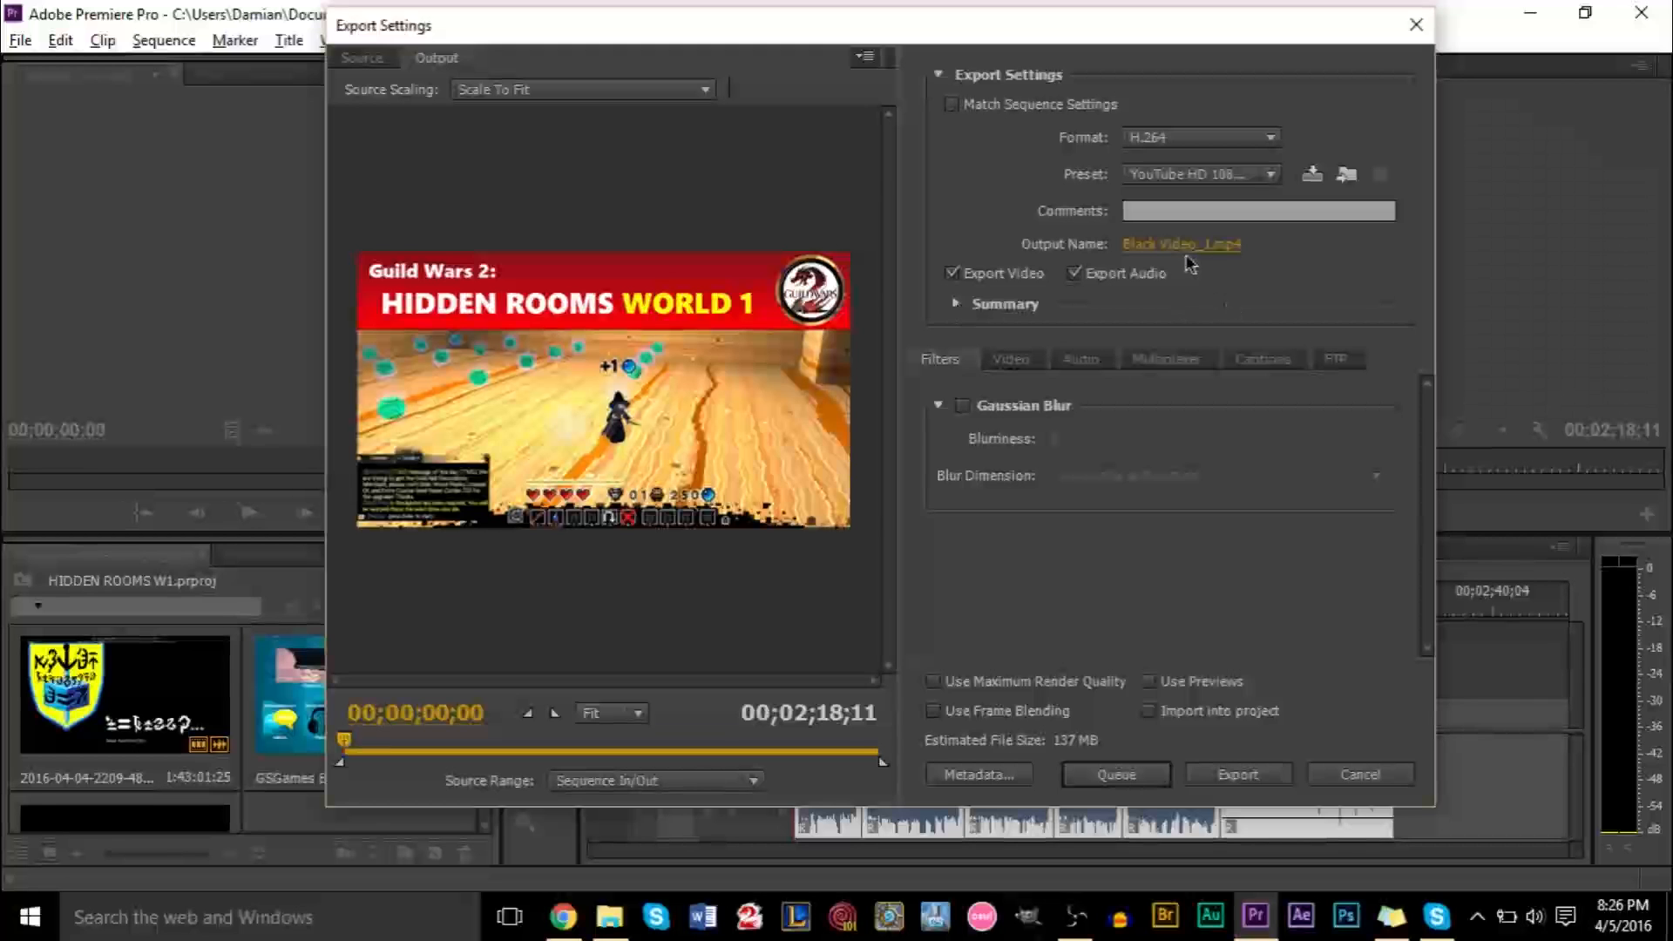
click(1232, 173)
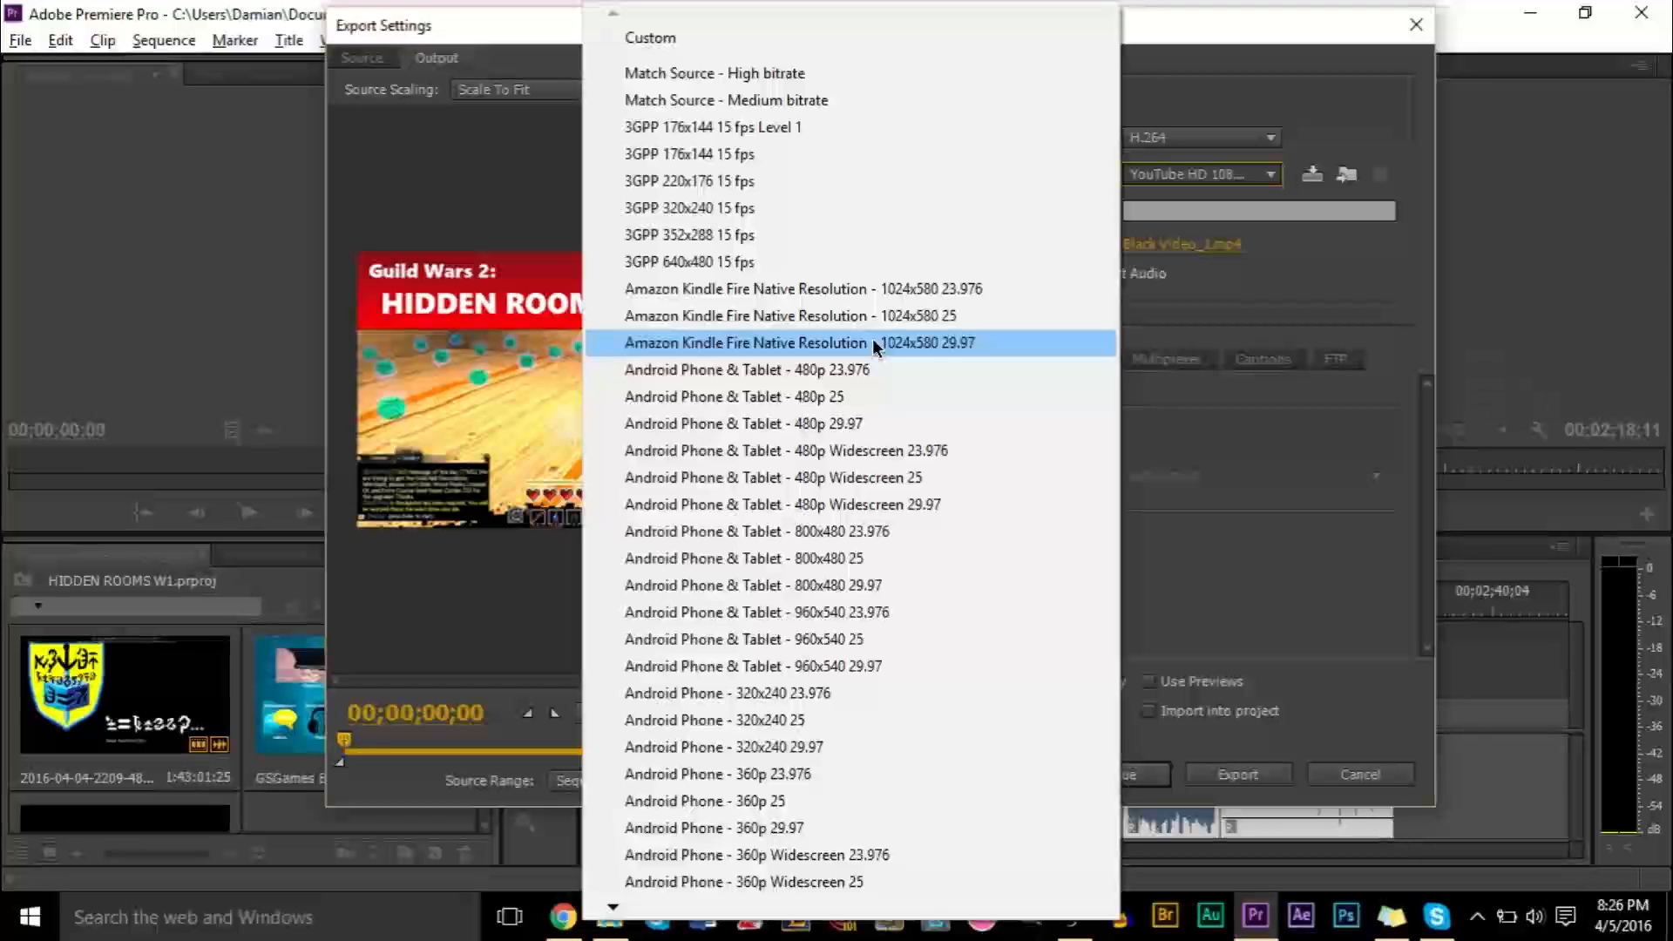
scroll(871, 338, down, 15)
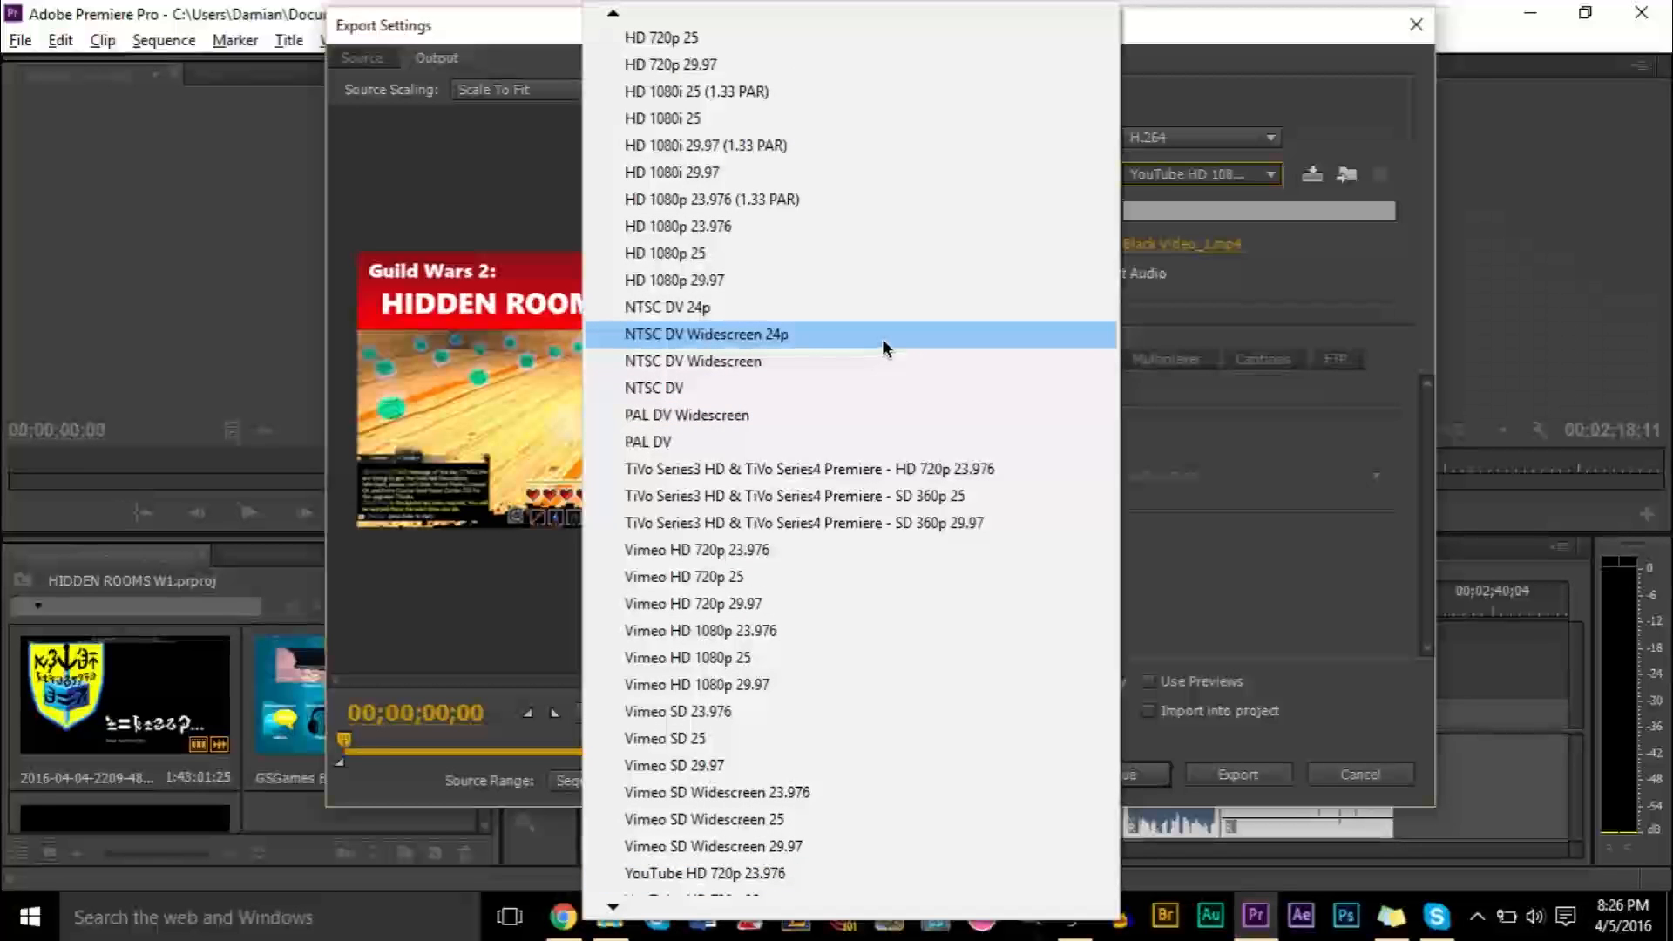
scroll(871, 871, down, 3)
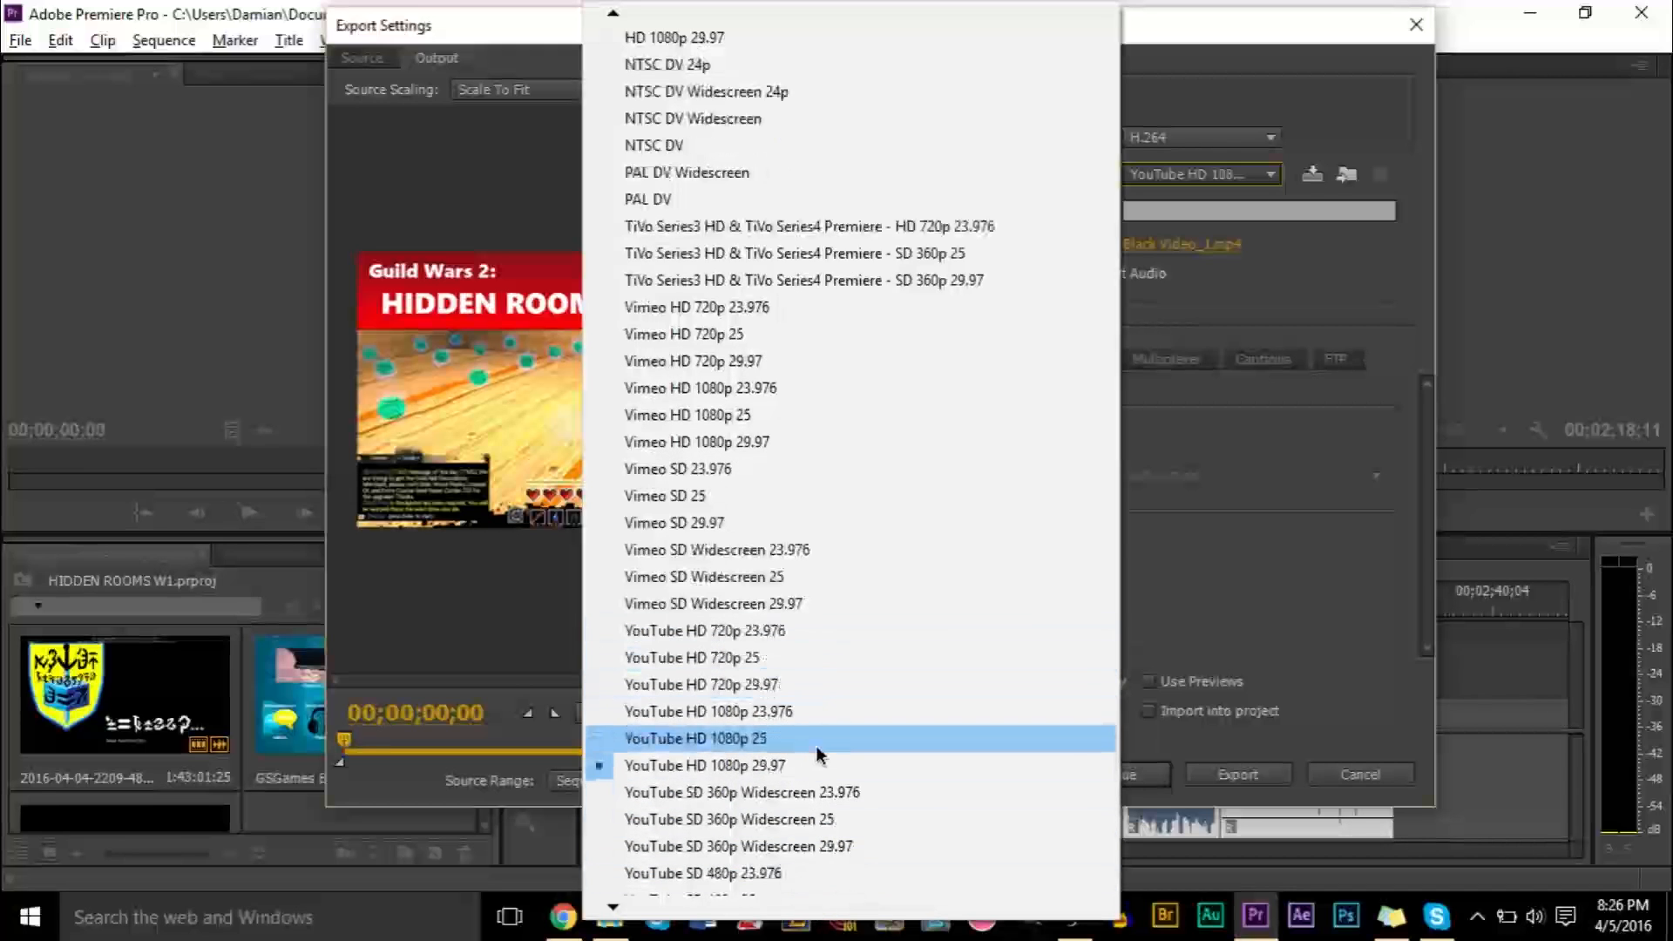
click(819, 767)
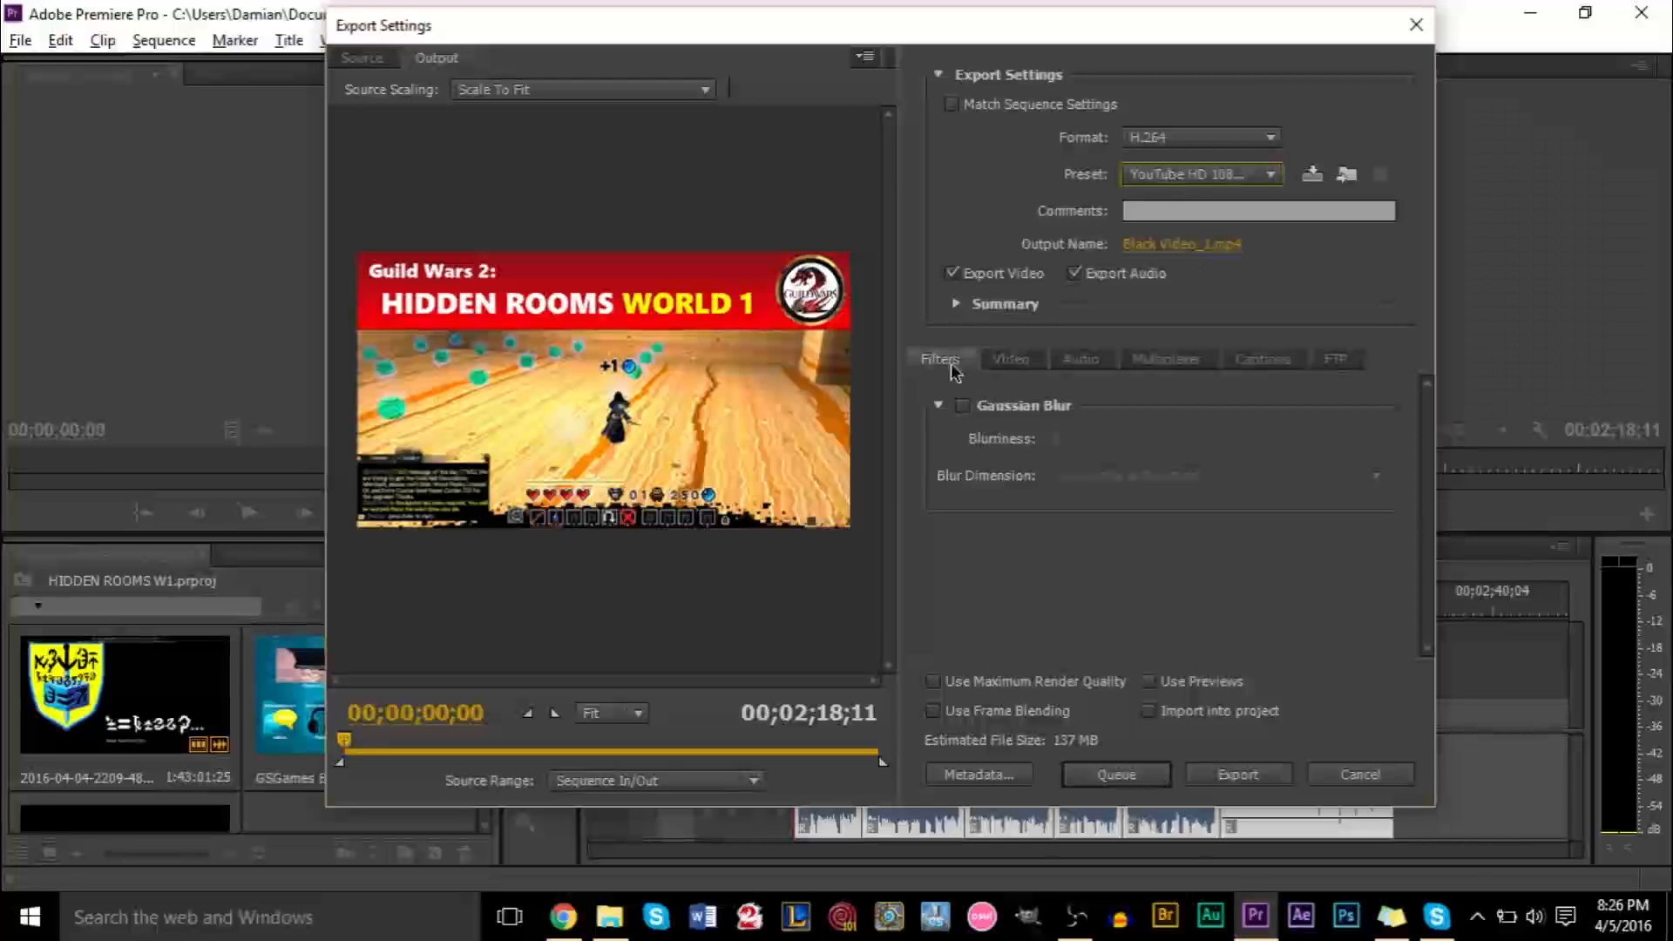
Set the audio bitrate to 320 kbps in the audio export settings
click(999, 369)
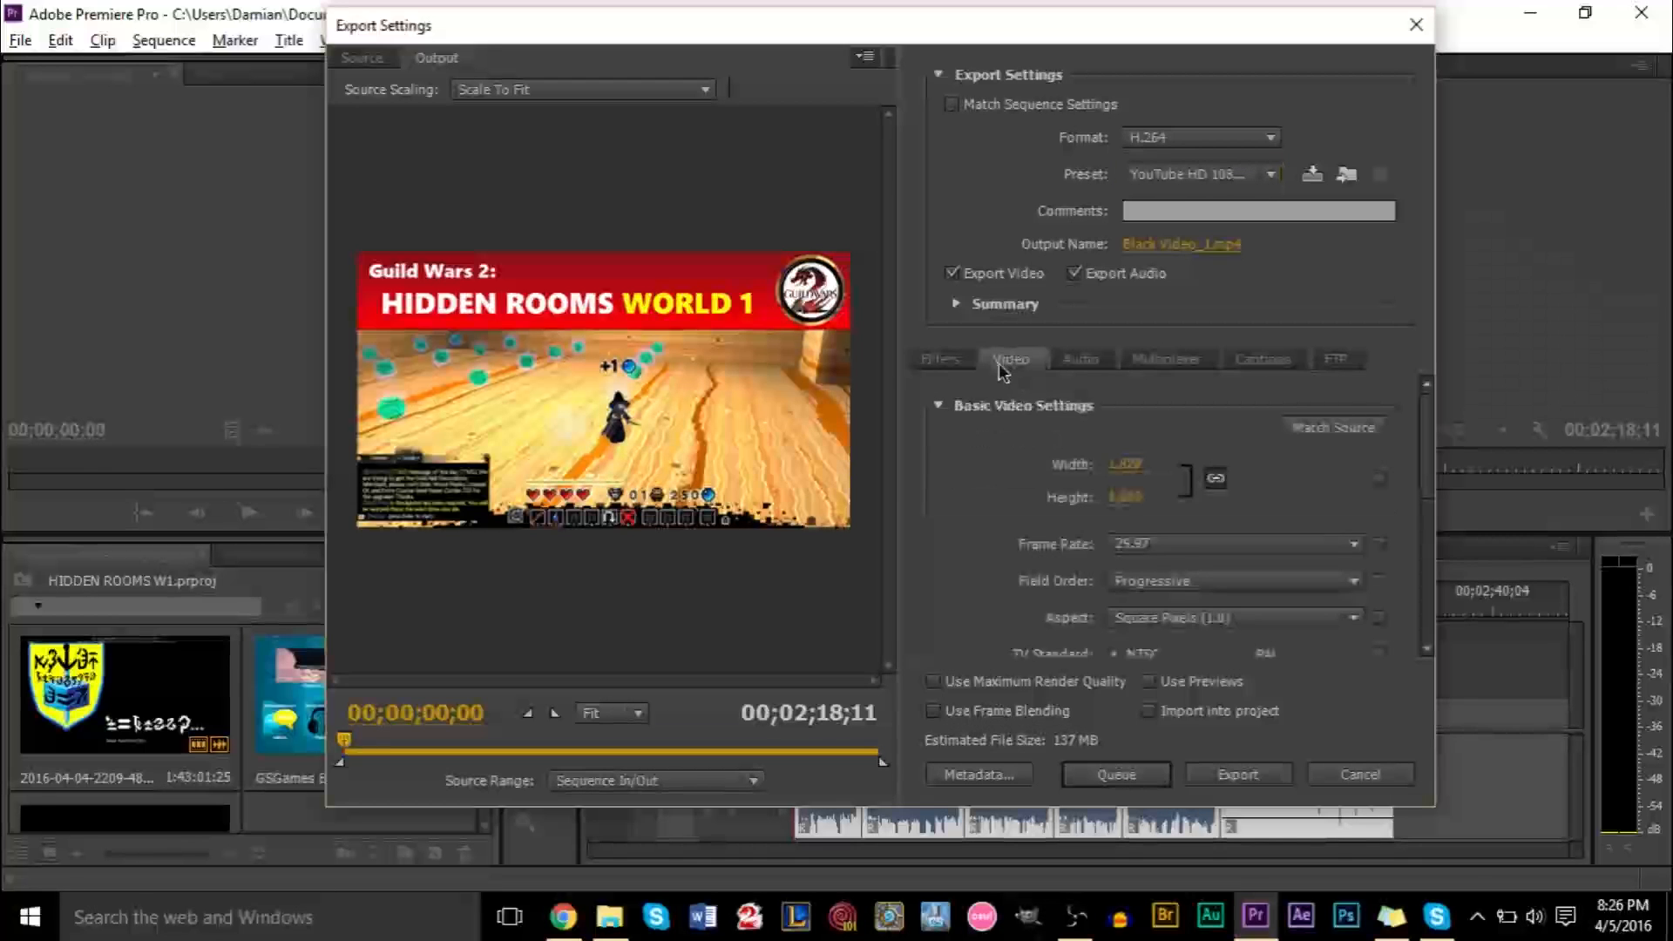
click(1070, 369)
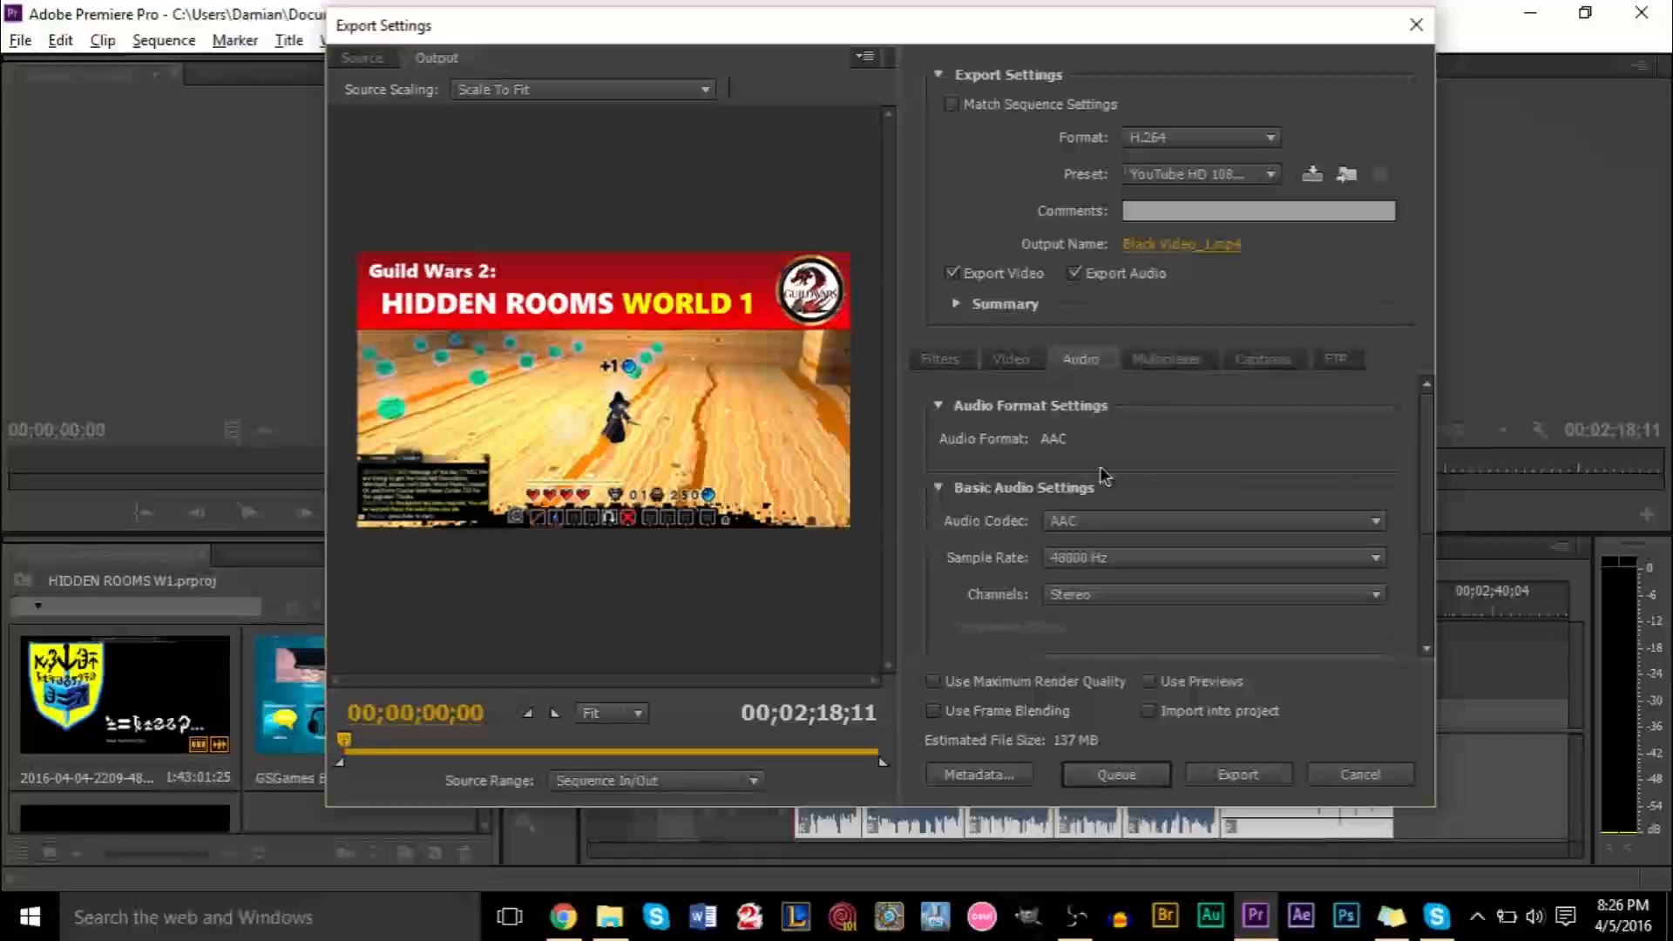
scroll(1102, 475, down, 5)
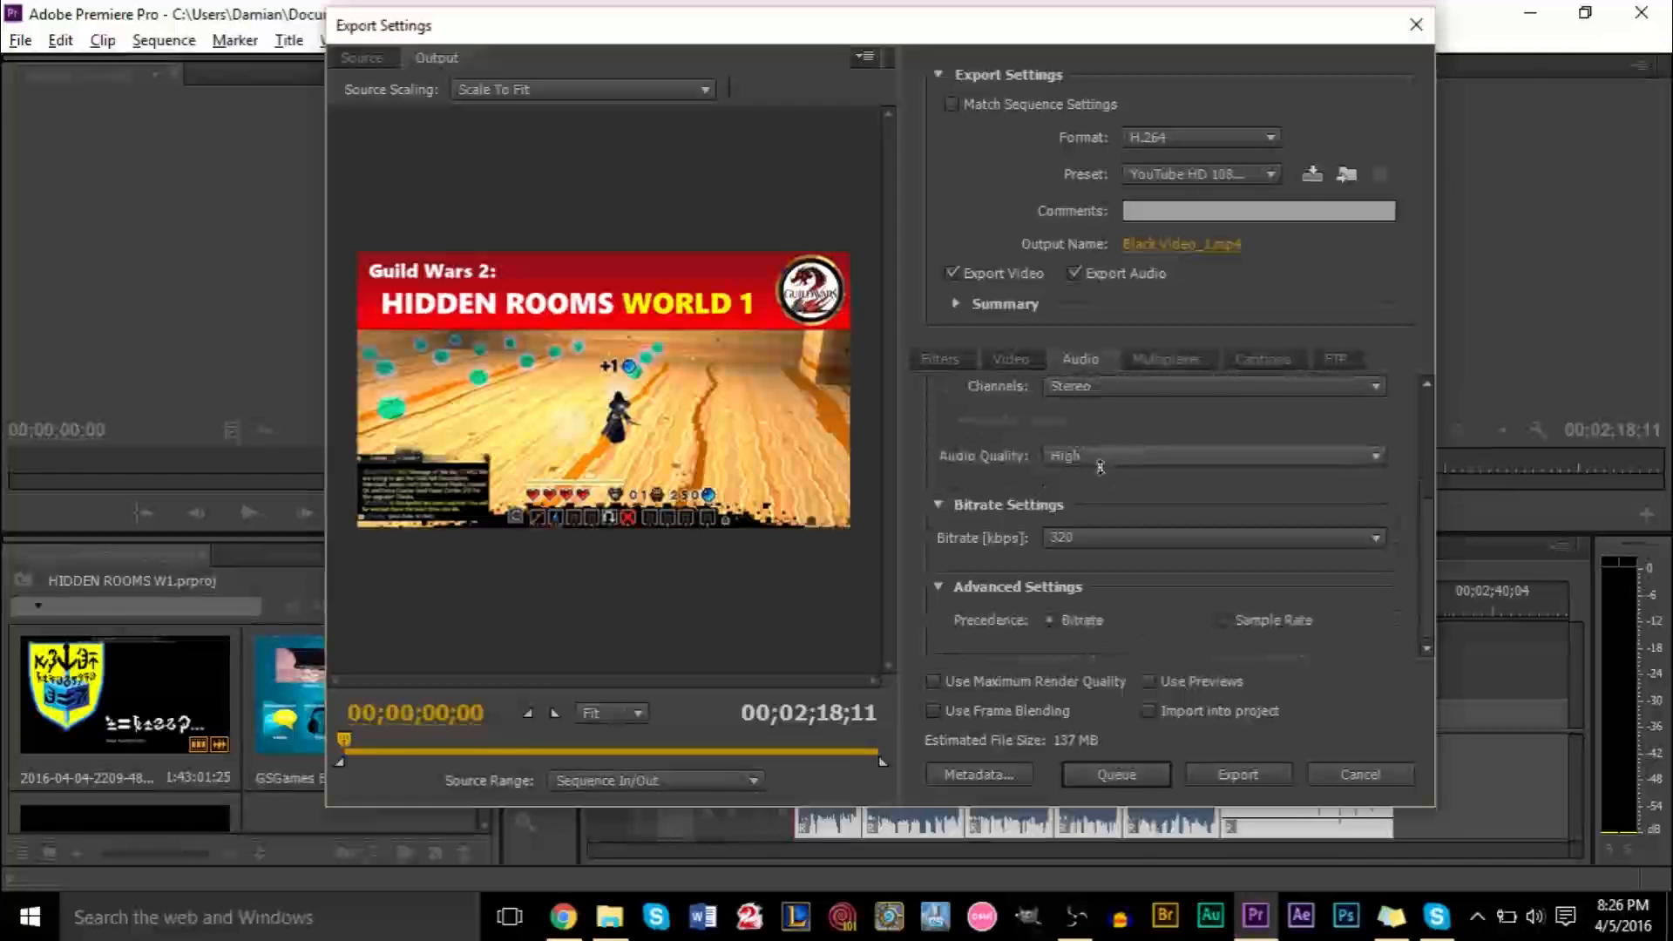
click(1080, 537)
click(1161, 591)
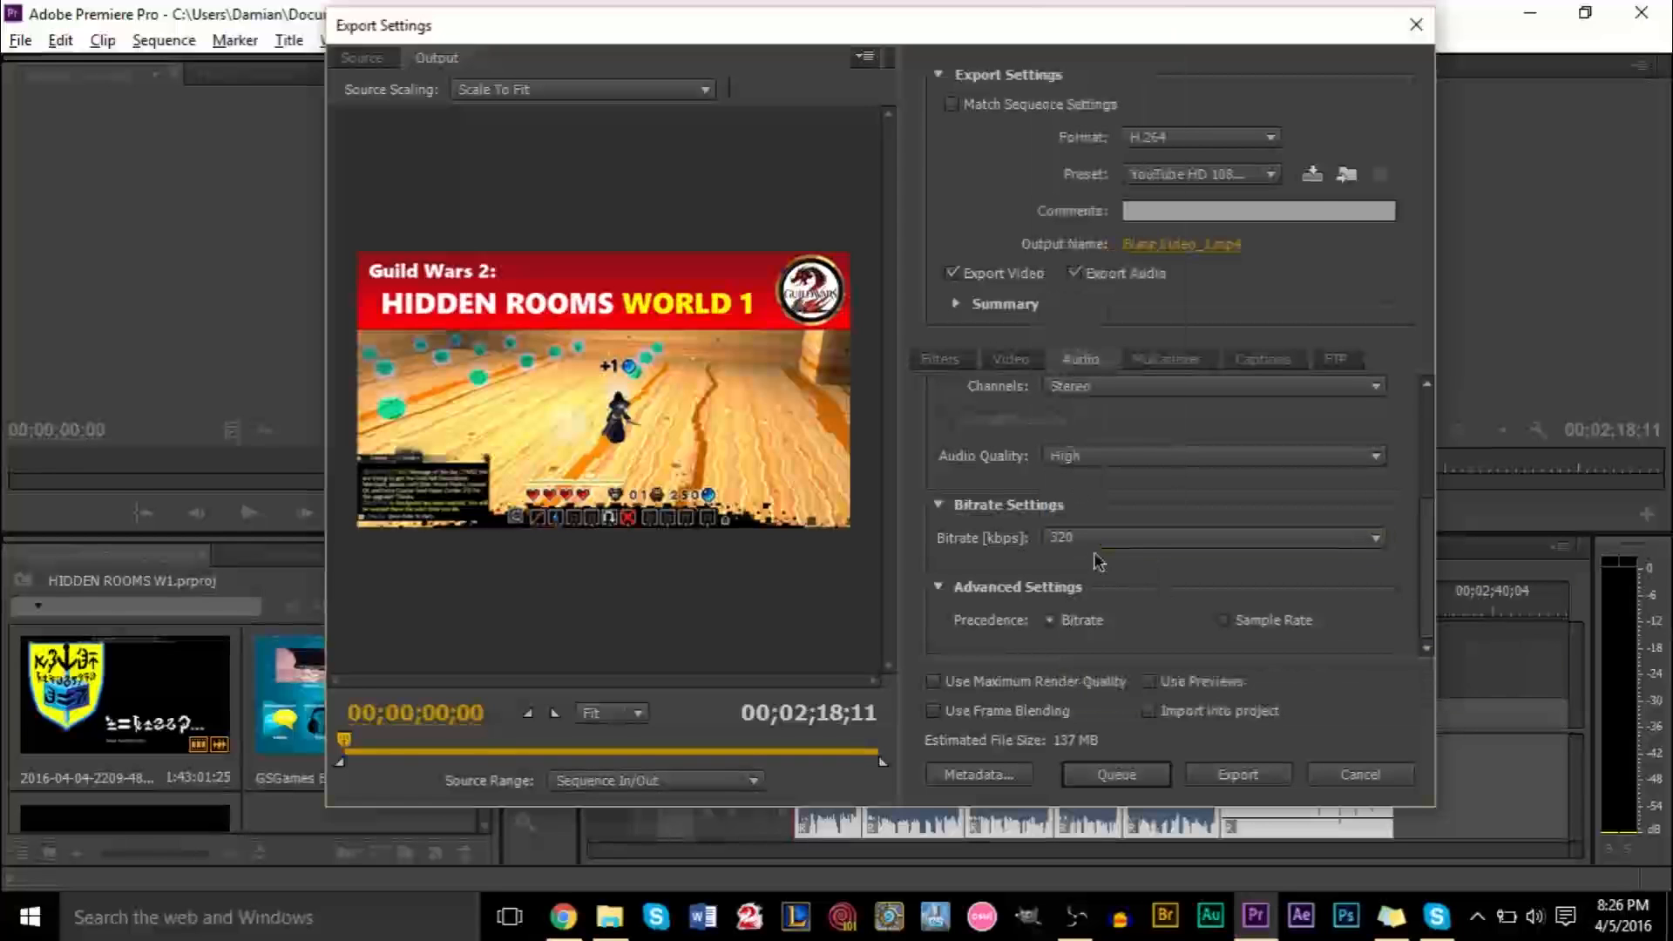
click(1109, 455)
click(988, 495)
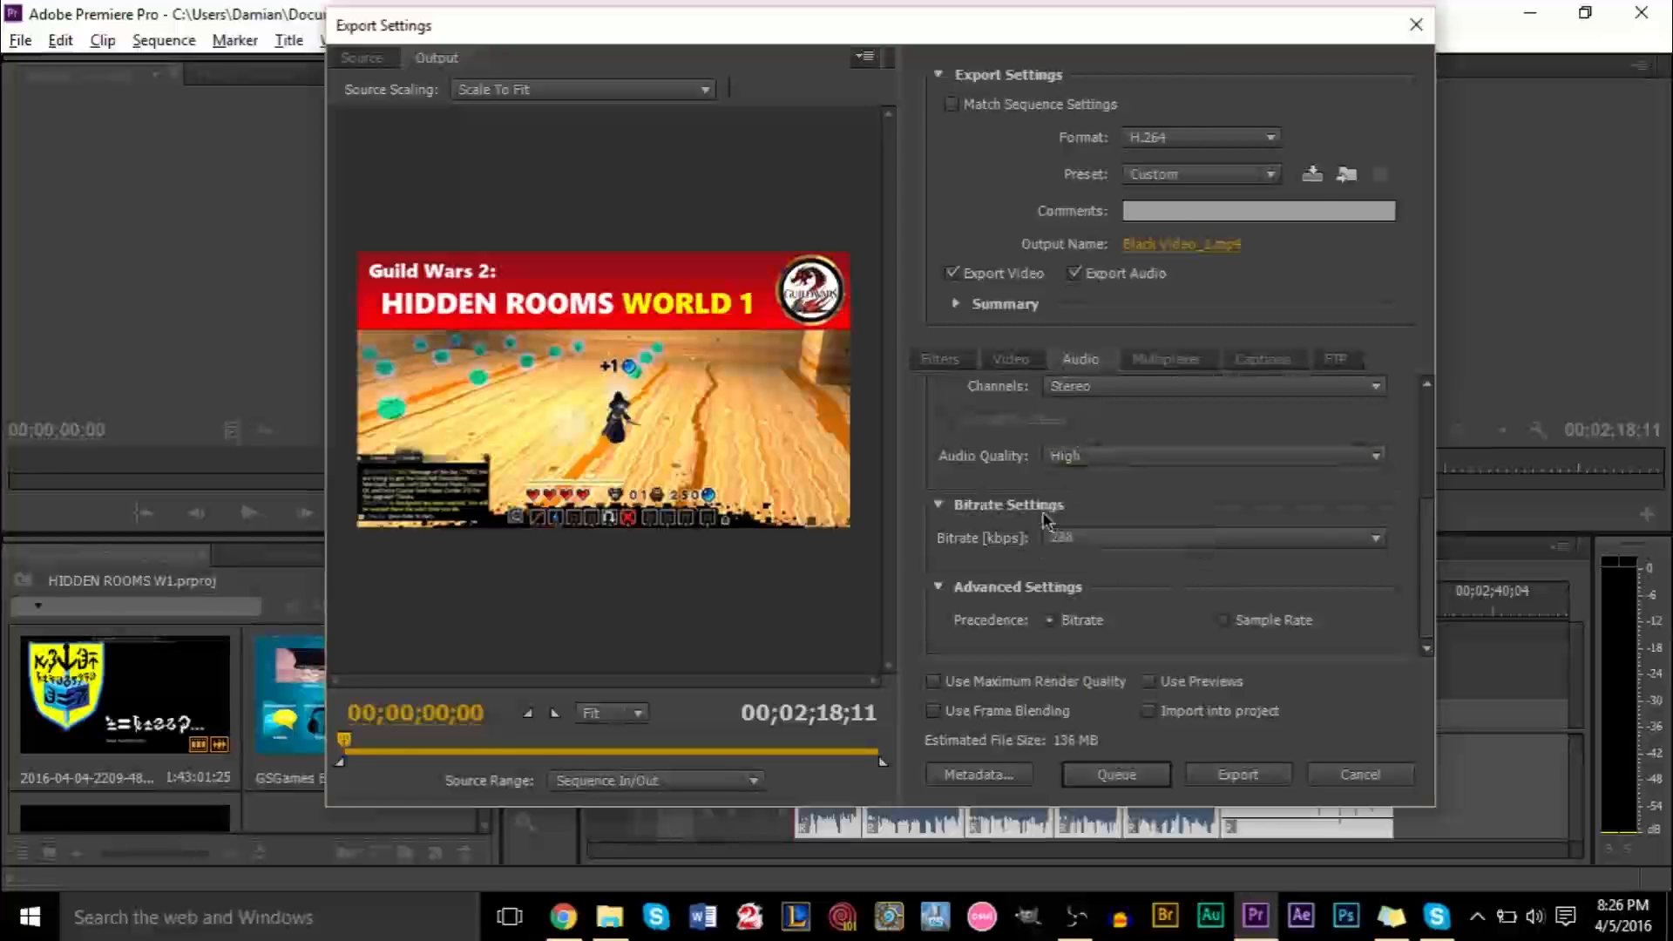
click(1085, 539)
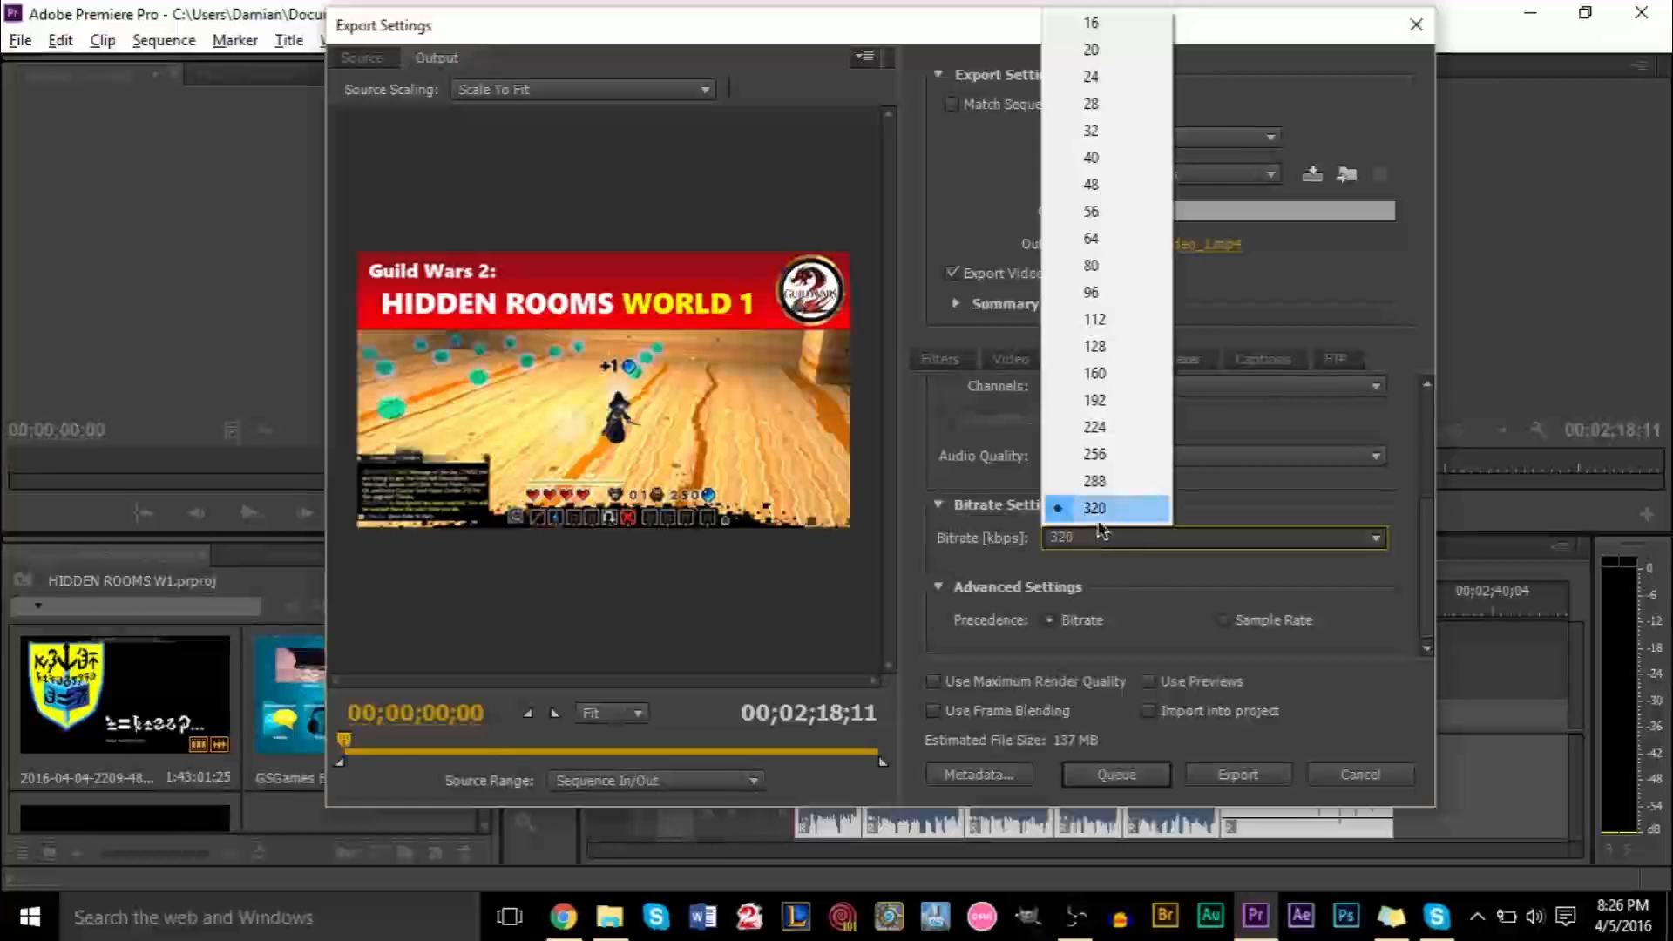
click(1094, 516)
Review the audio sample rate options and remaining audio settings
drag(1420, 601, 1430, 515)
click(1190, 506)
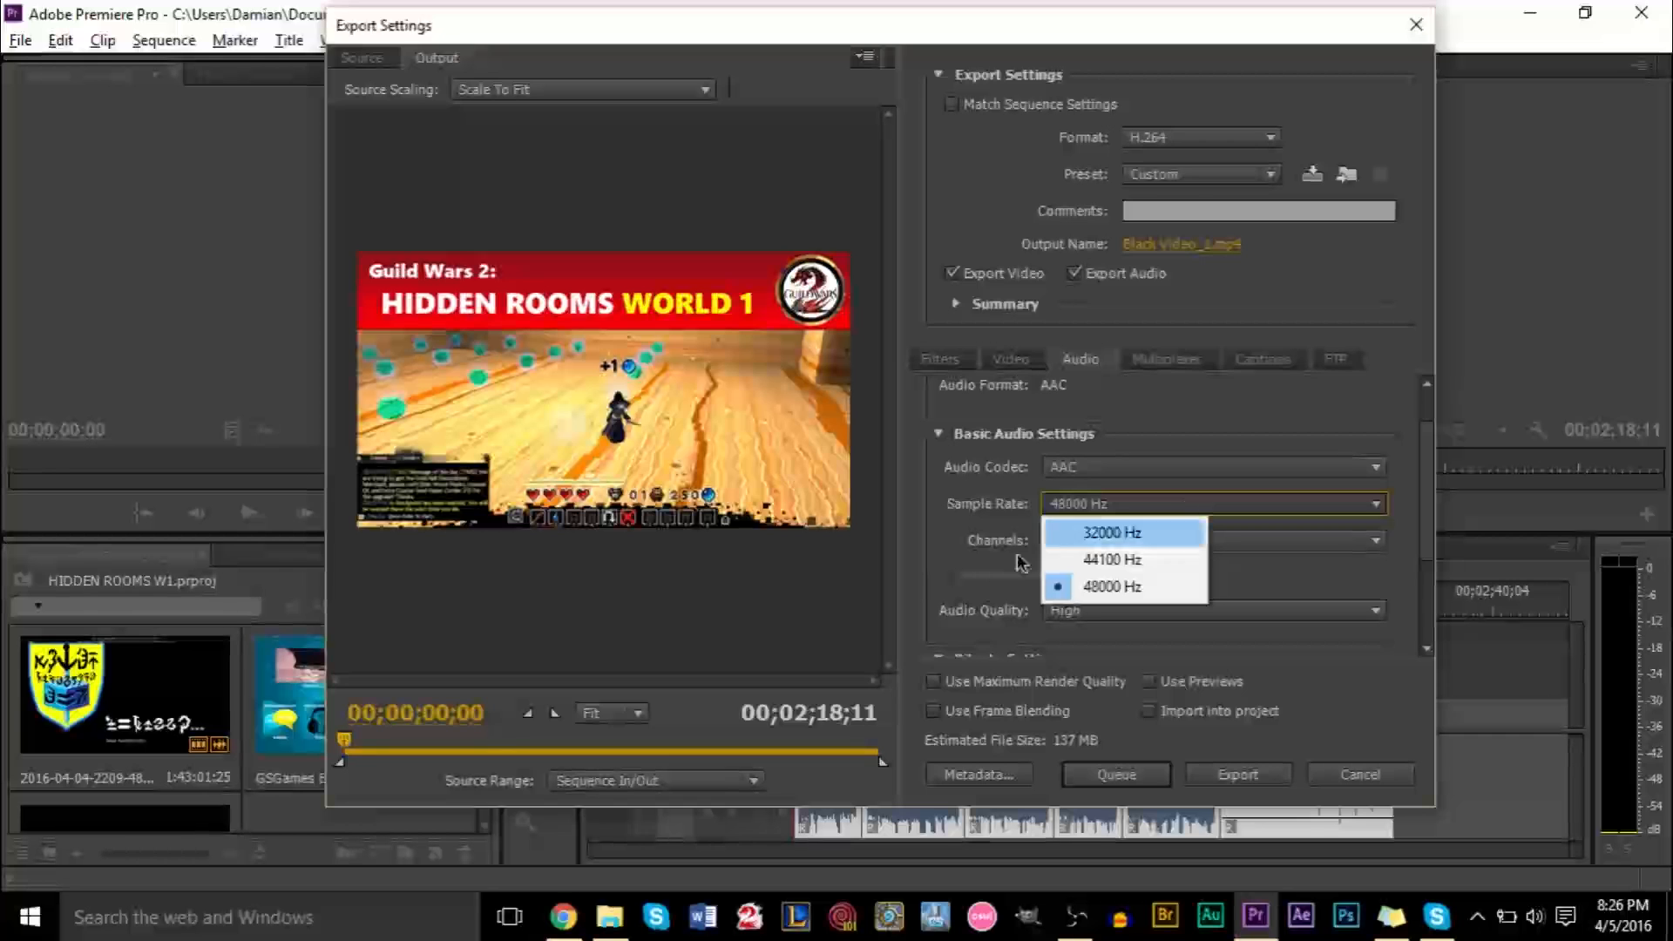
click(967, 579)
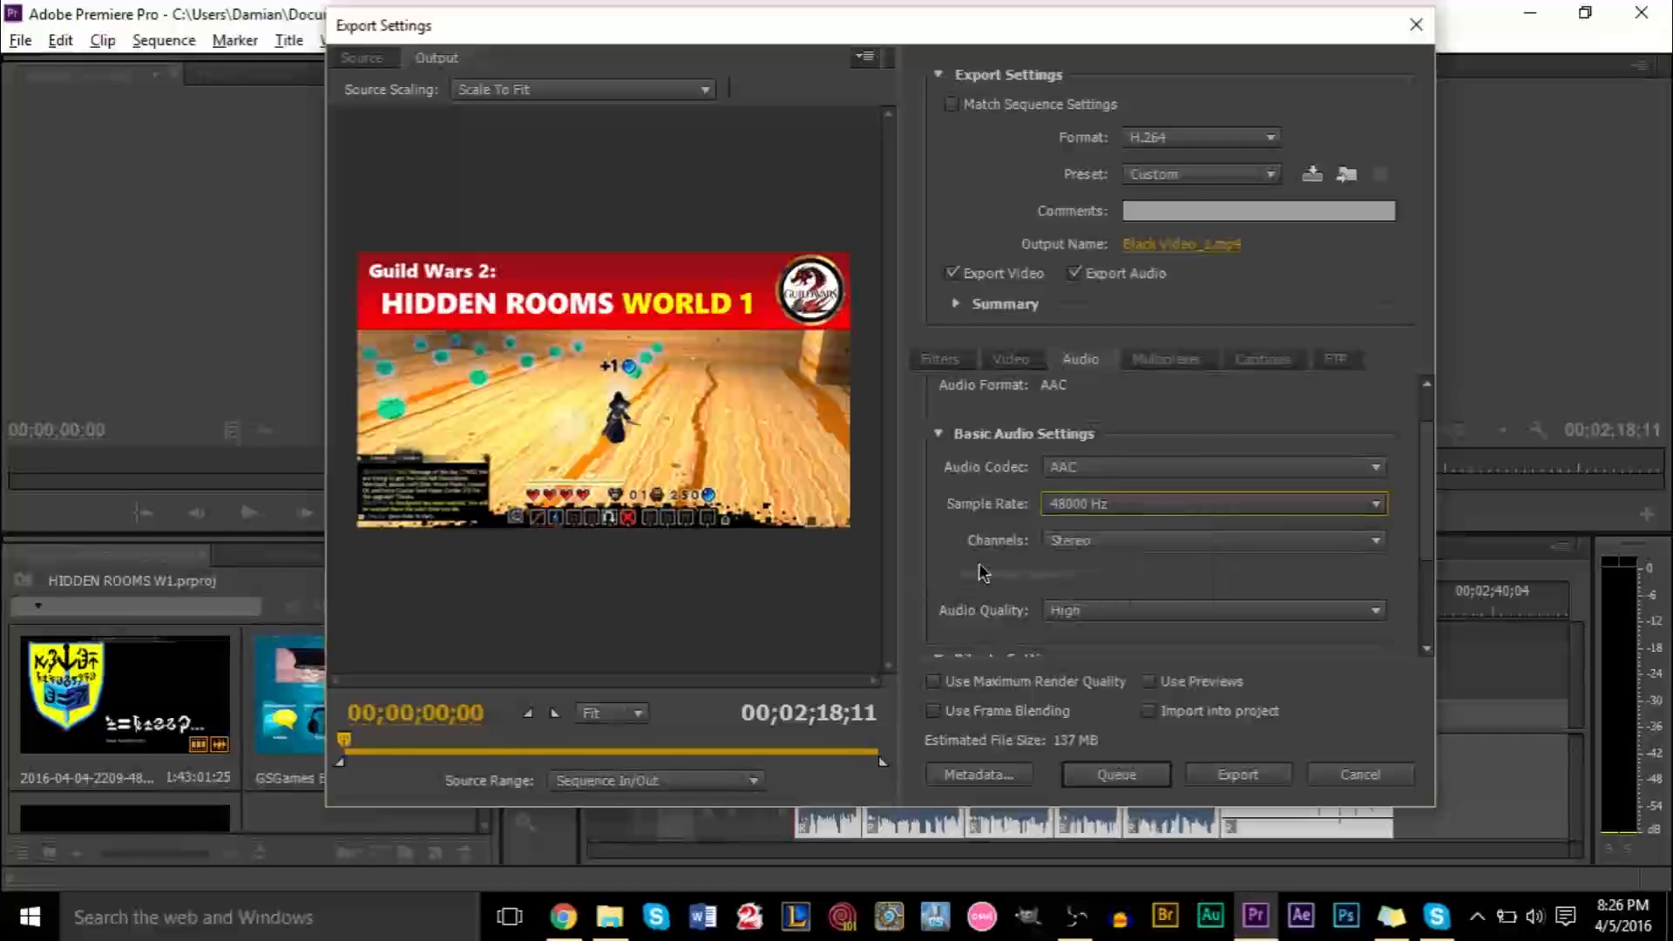
scroll(971, 575, down, 1)
scroll(1429, 590, down, 2)
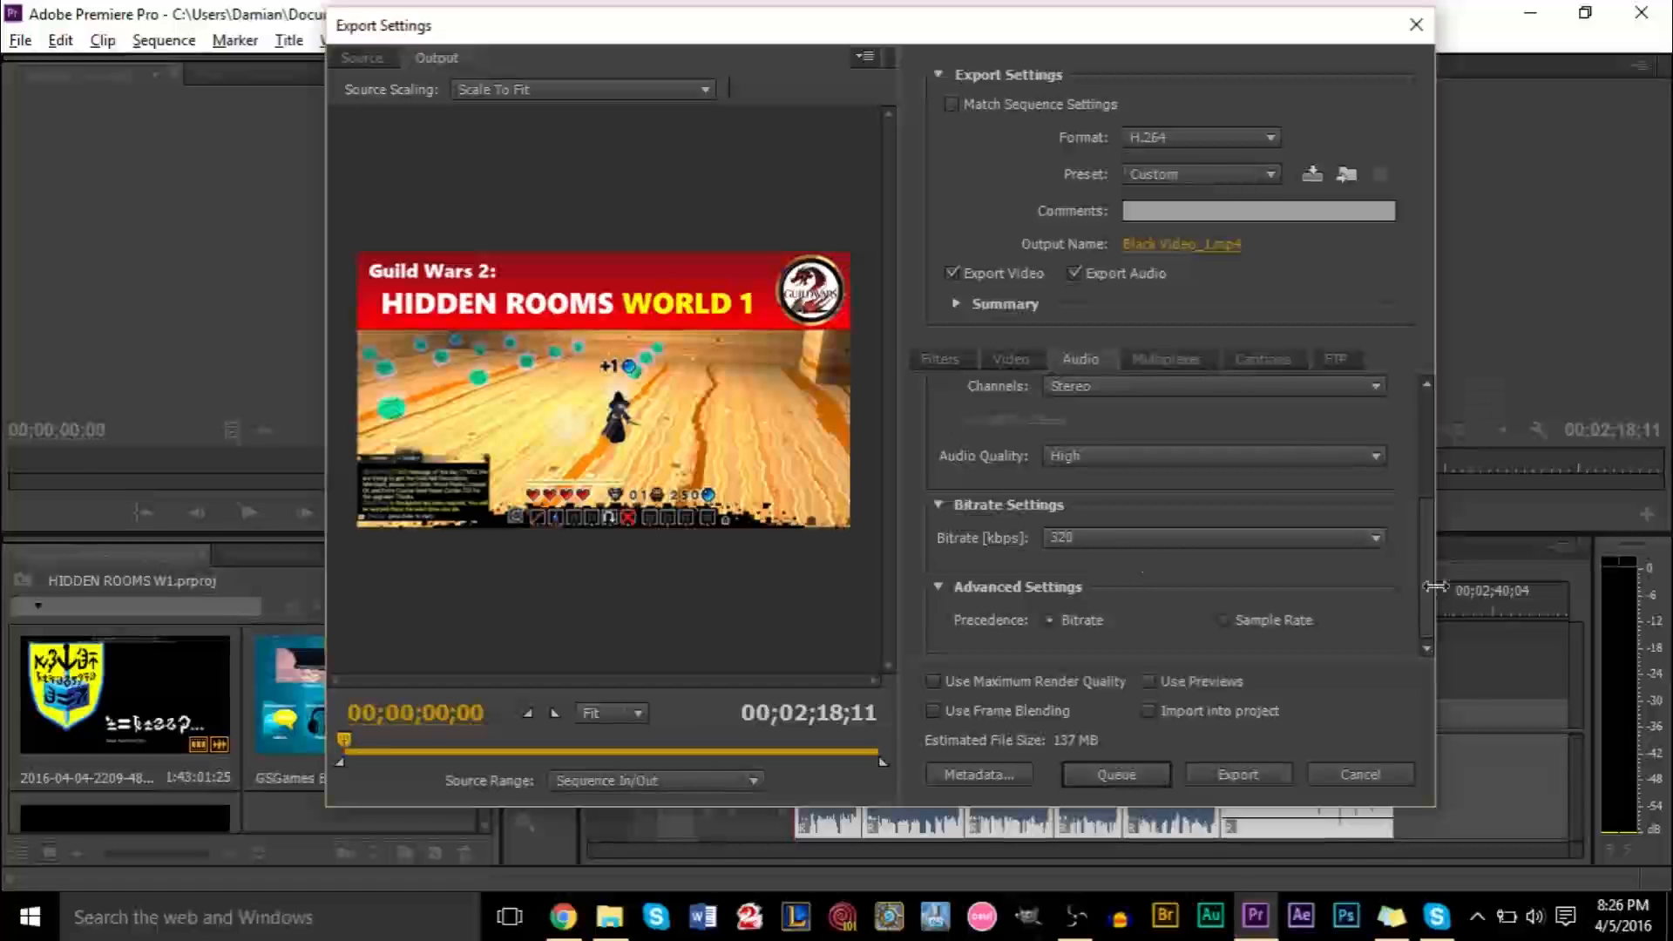
scroll(1429, 549, up, 3)
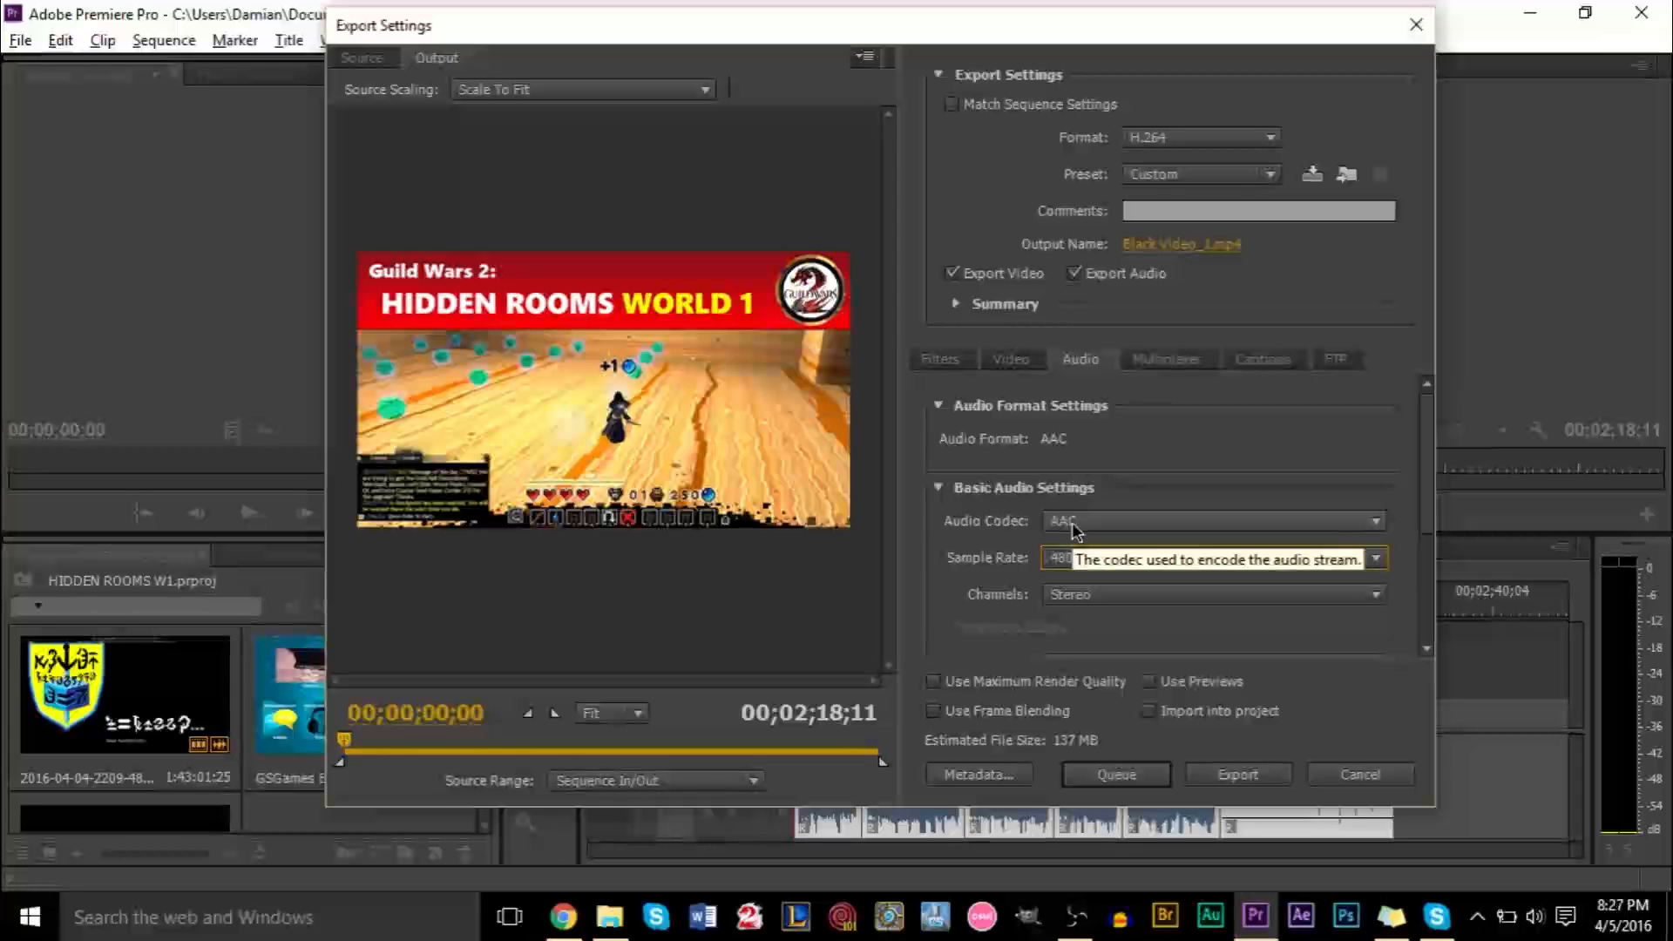
Review the basic video export settings such as frame rate, aspect and profile
click(1027, 363)
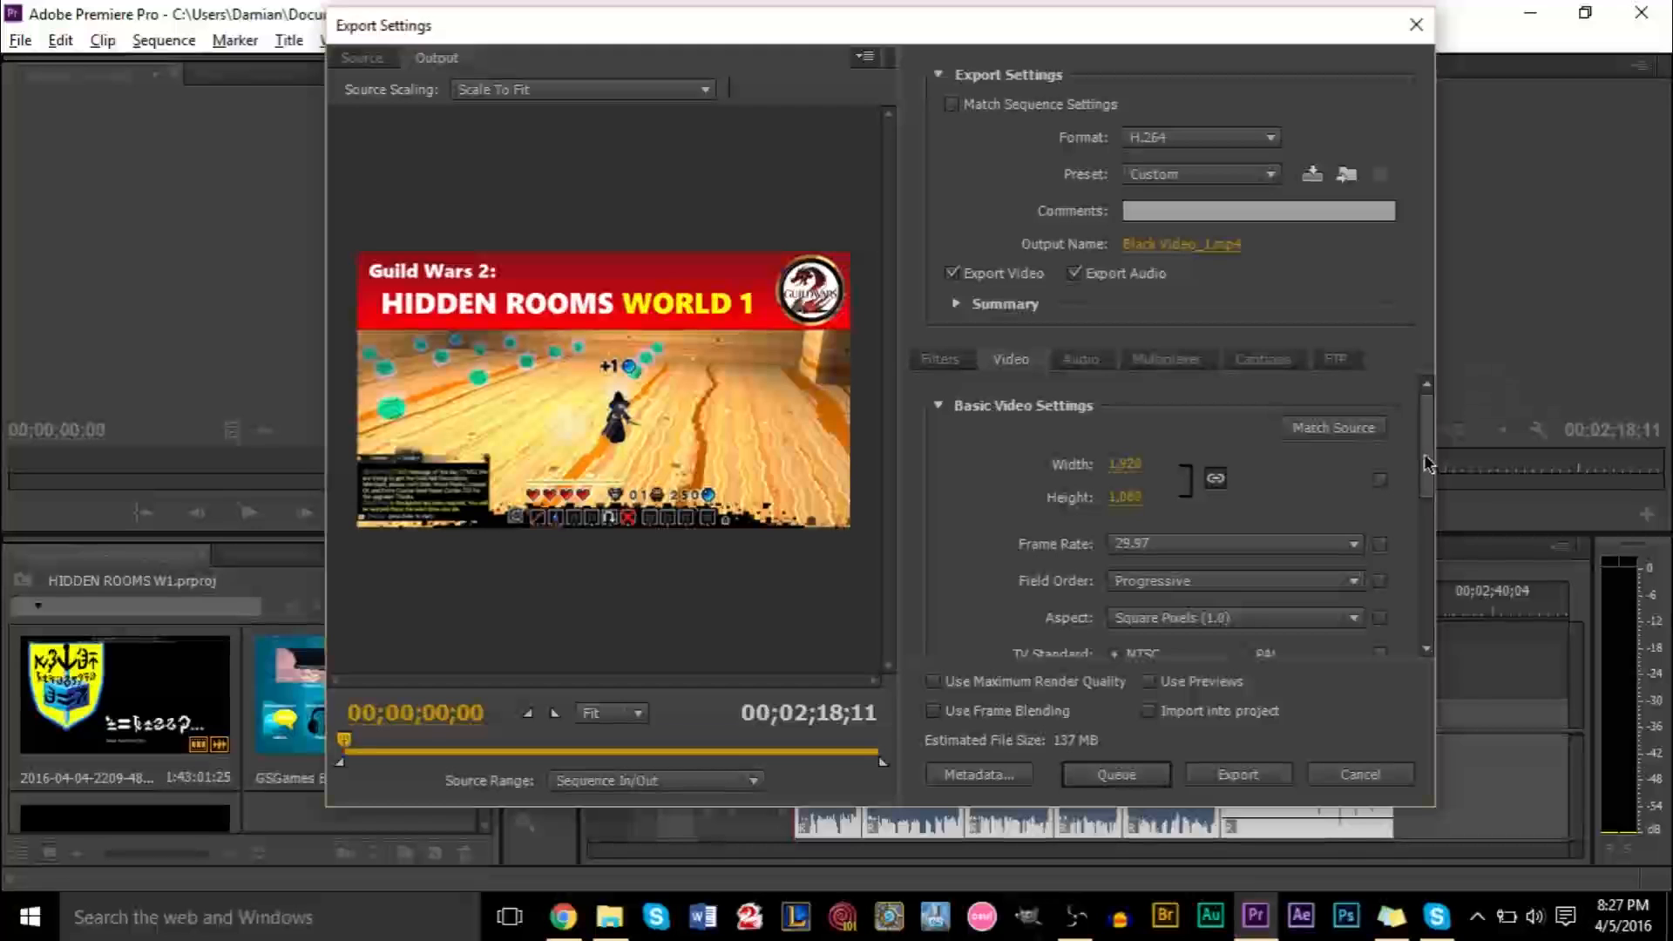
drag(1425, 467, 1436, 514)
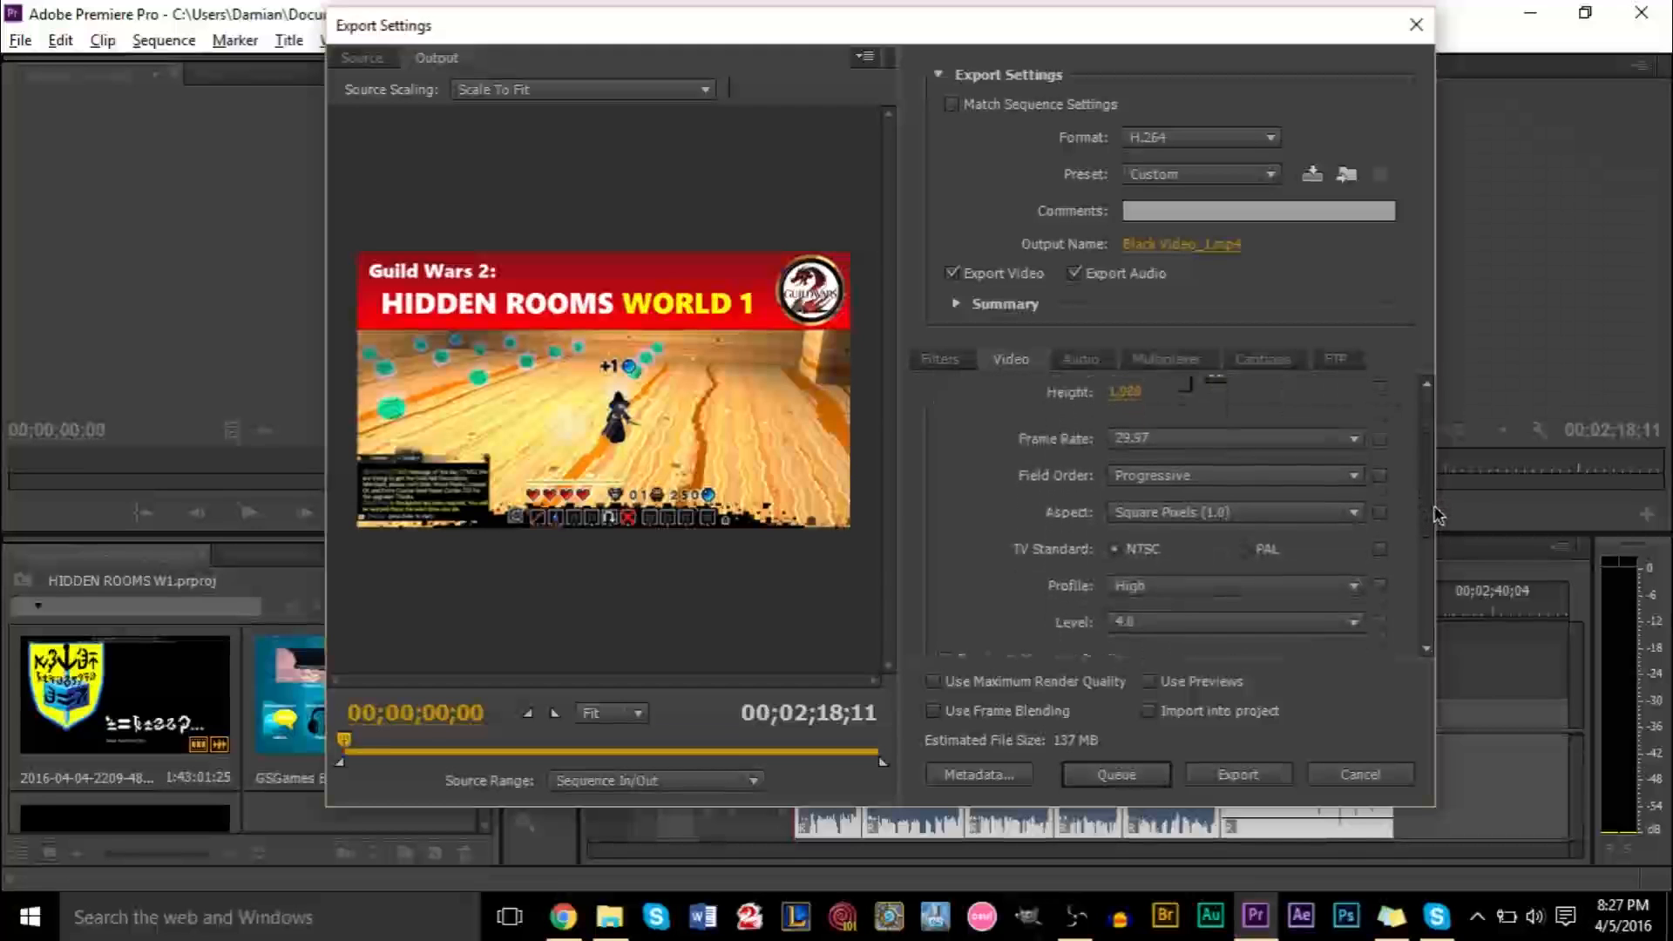
scroll(1436, 515, down, 1)
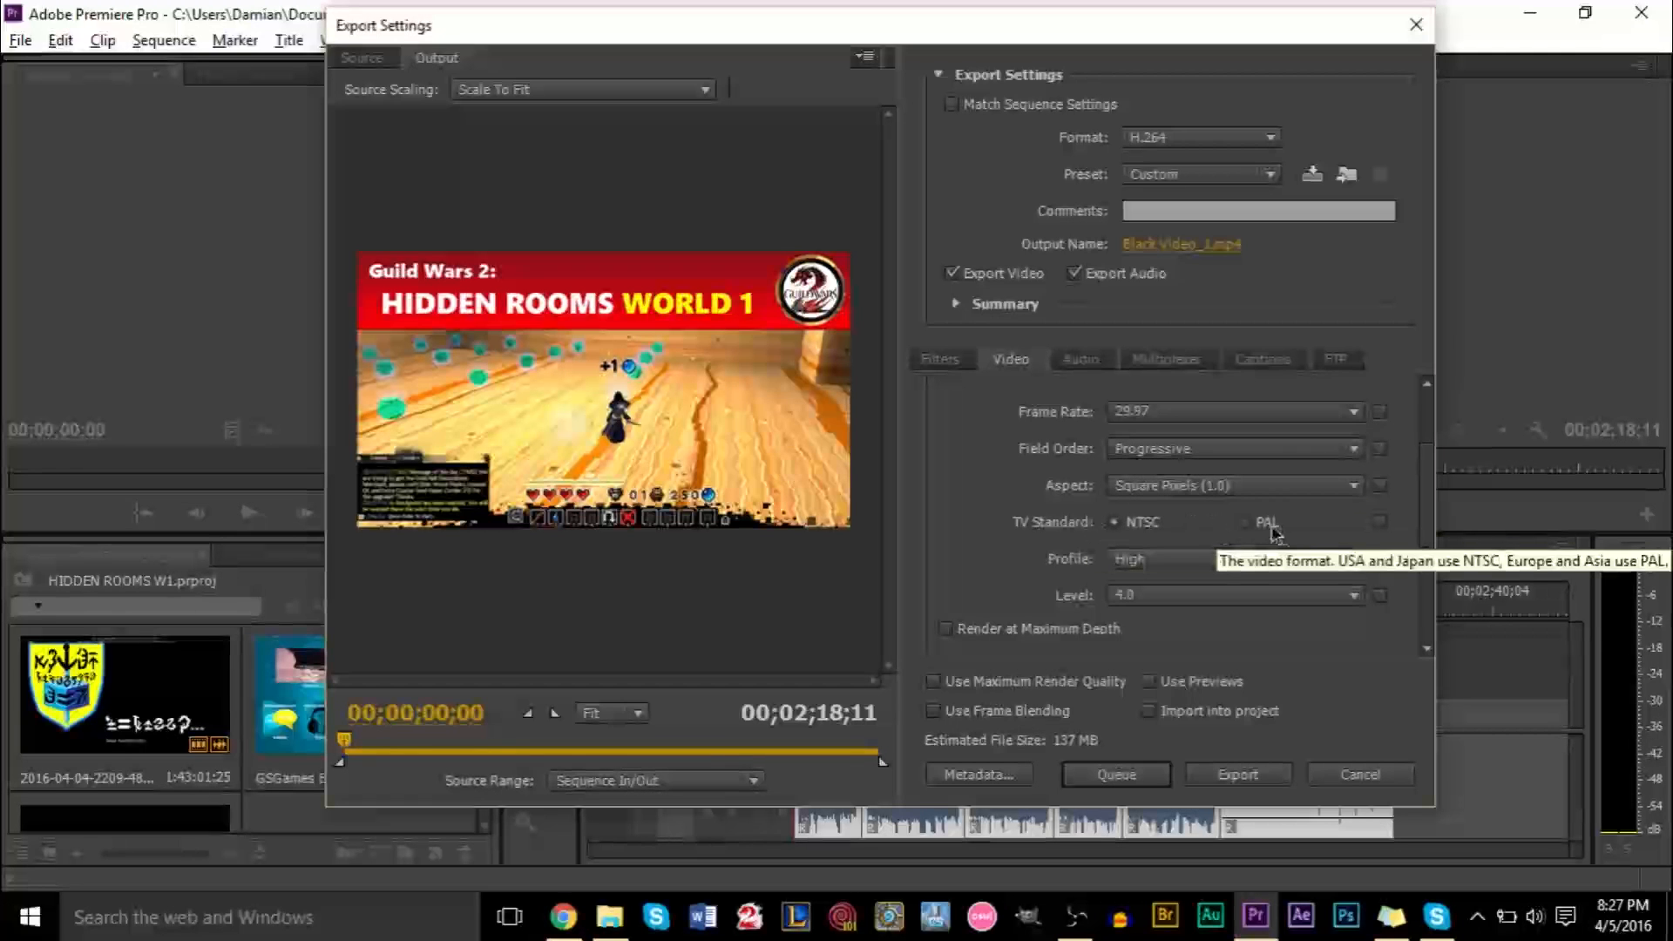
Review the Profile and Level options for the H.264 video, keeping High and 4.0
click(1174, 561)
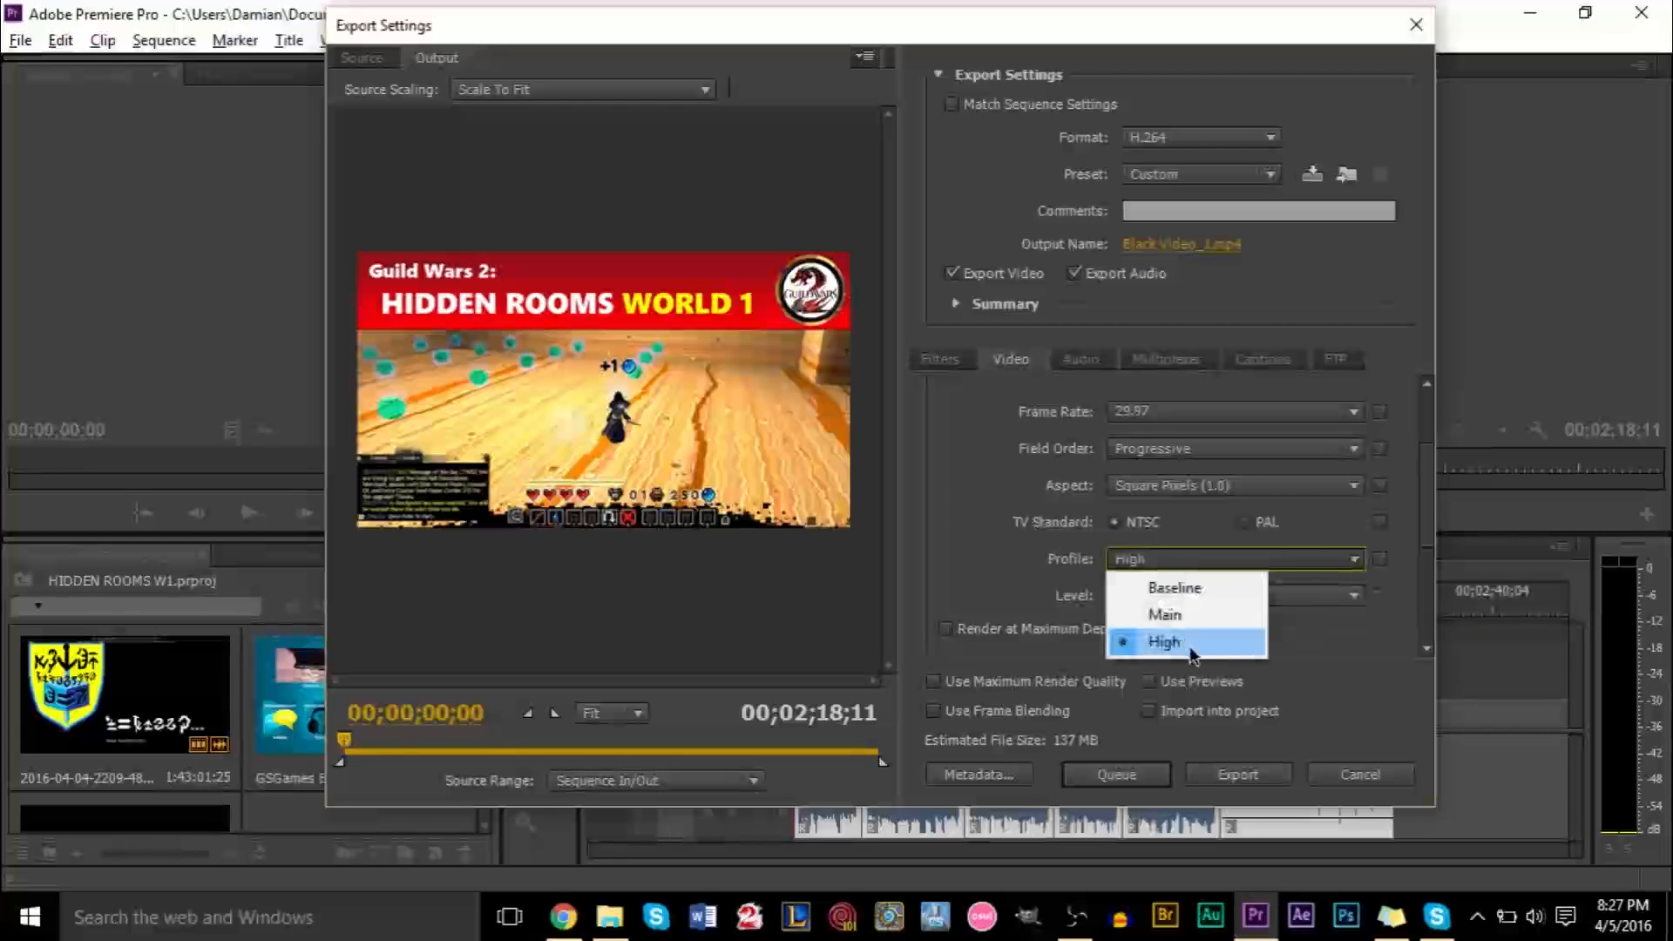
click(962, 491)
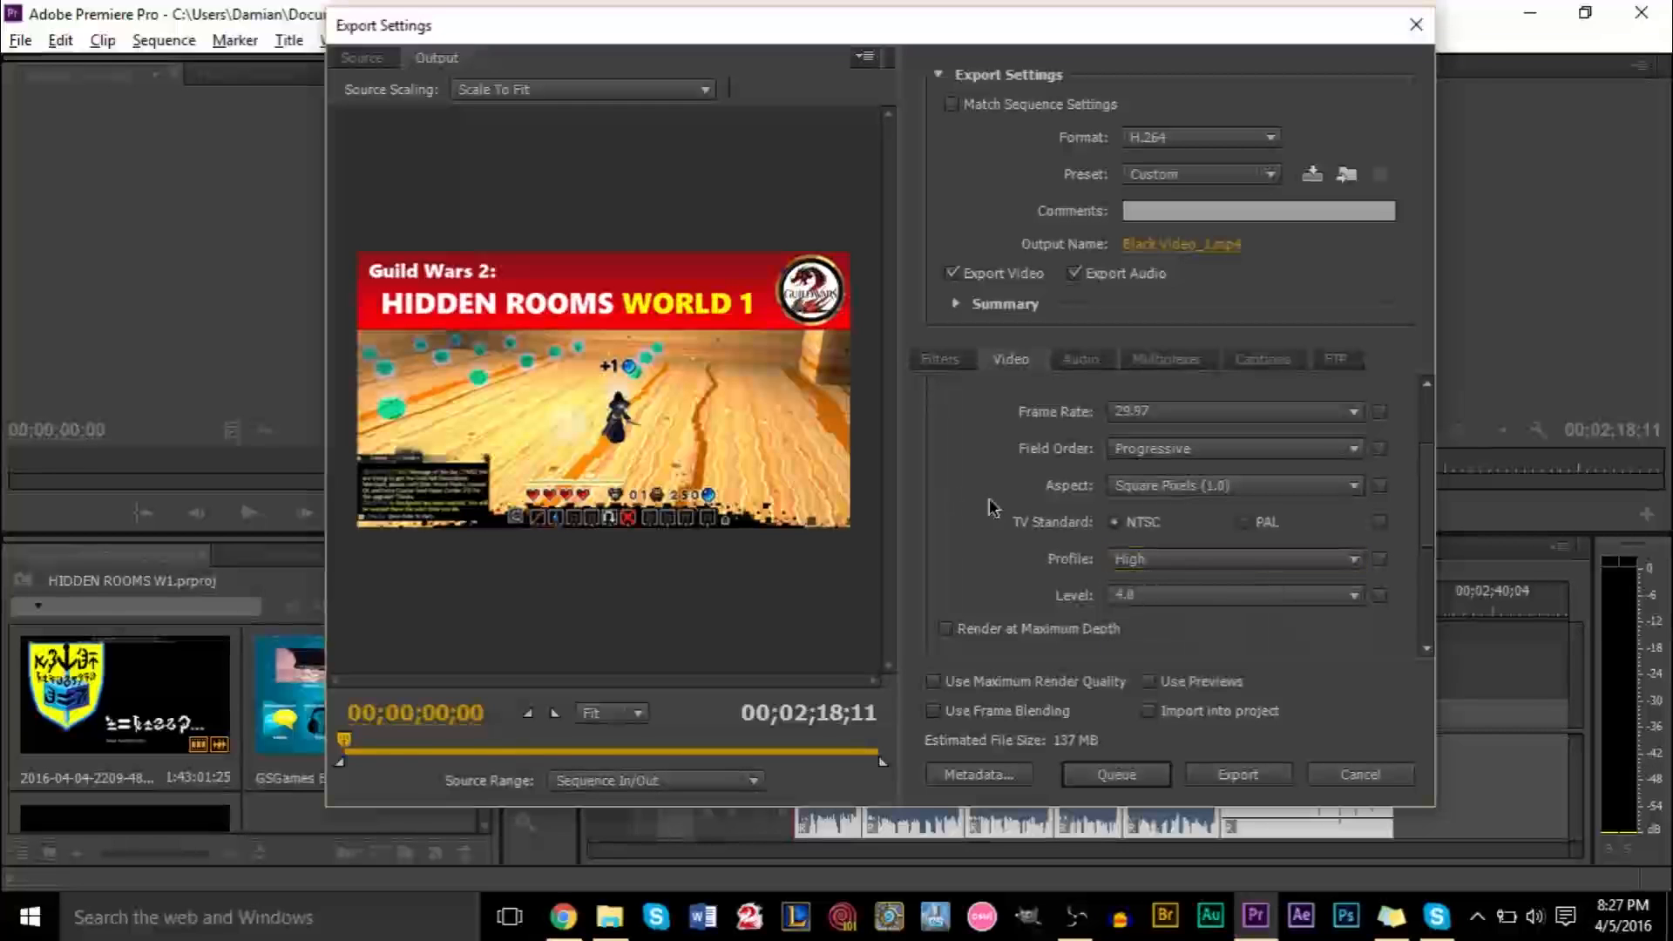
click(1196, 598)
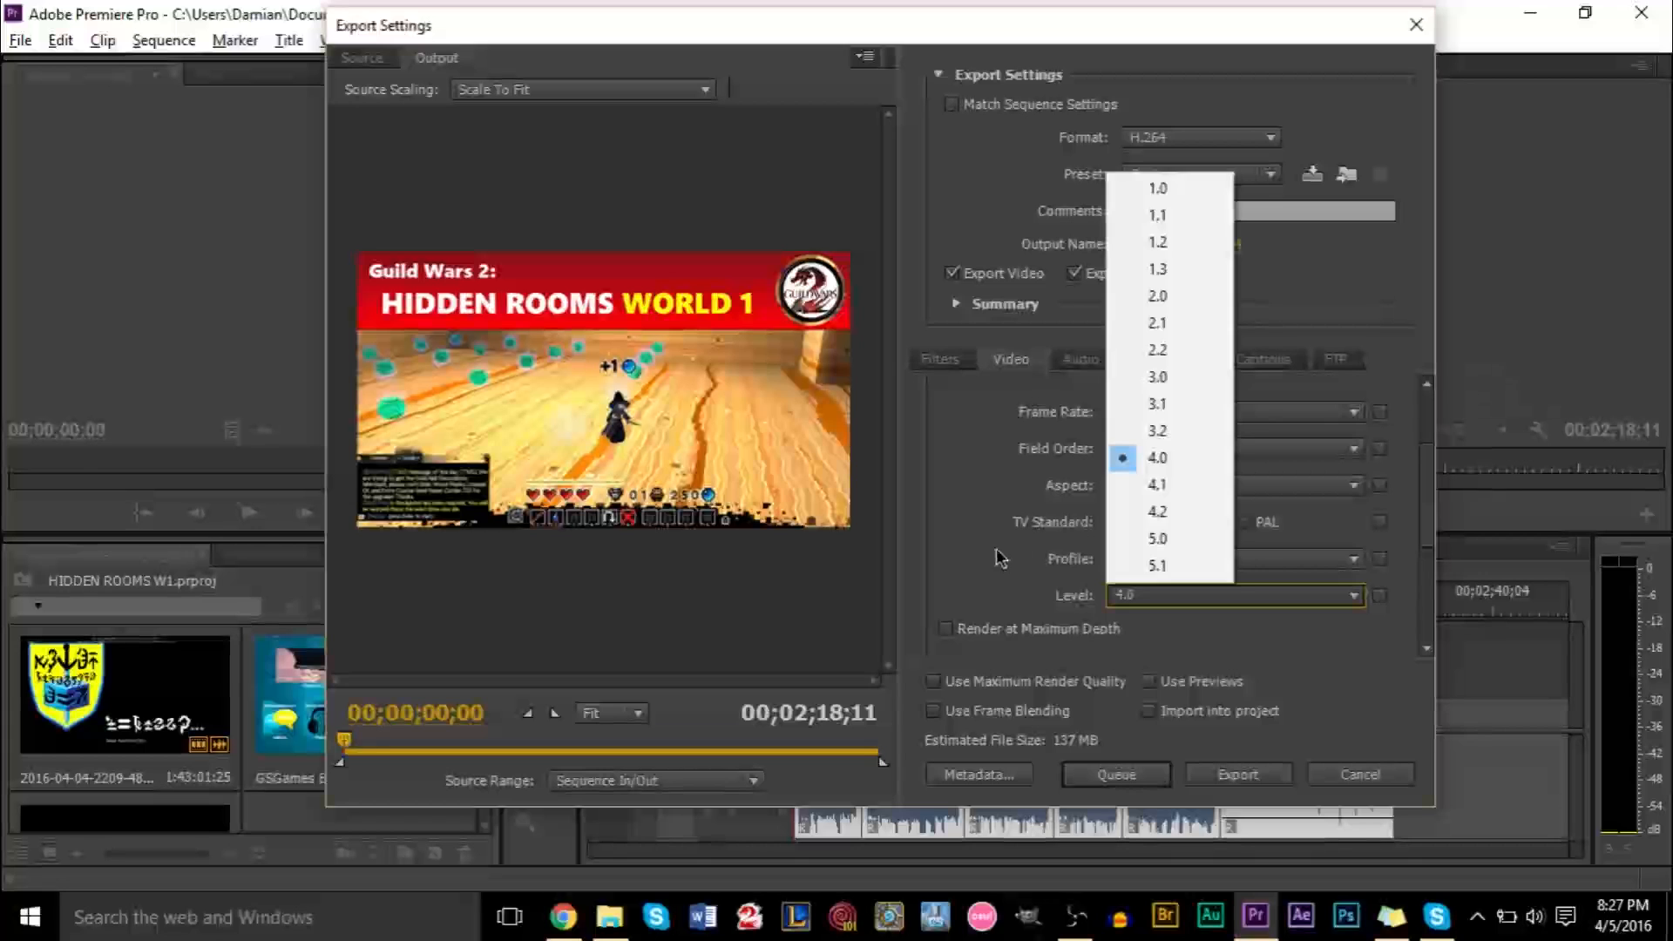
click(1156, 459)
click(1148, 601)
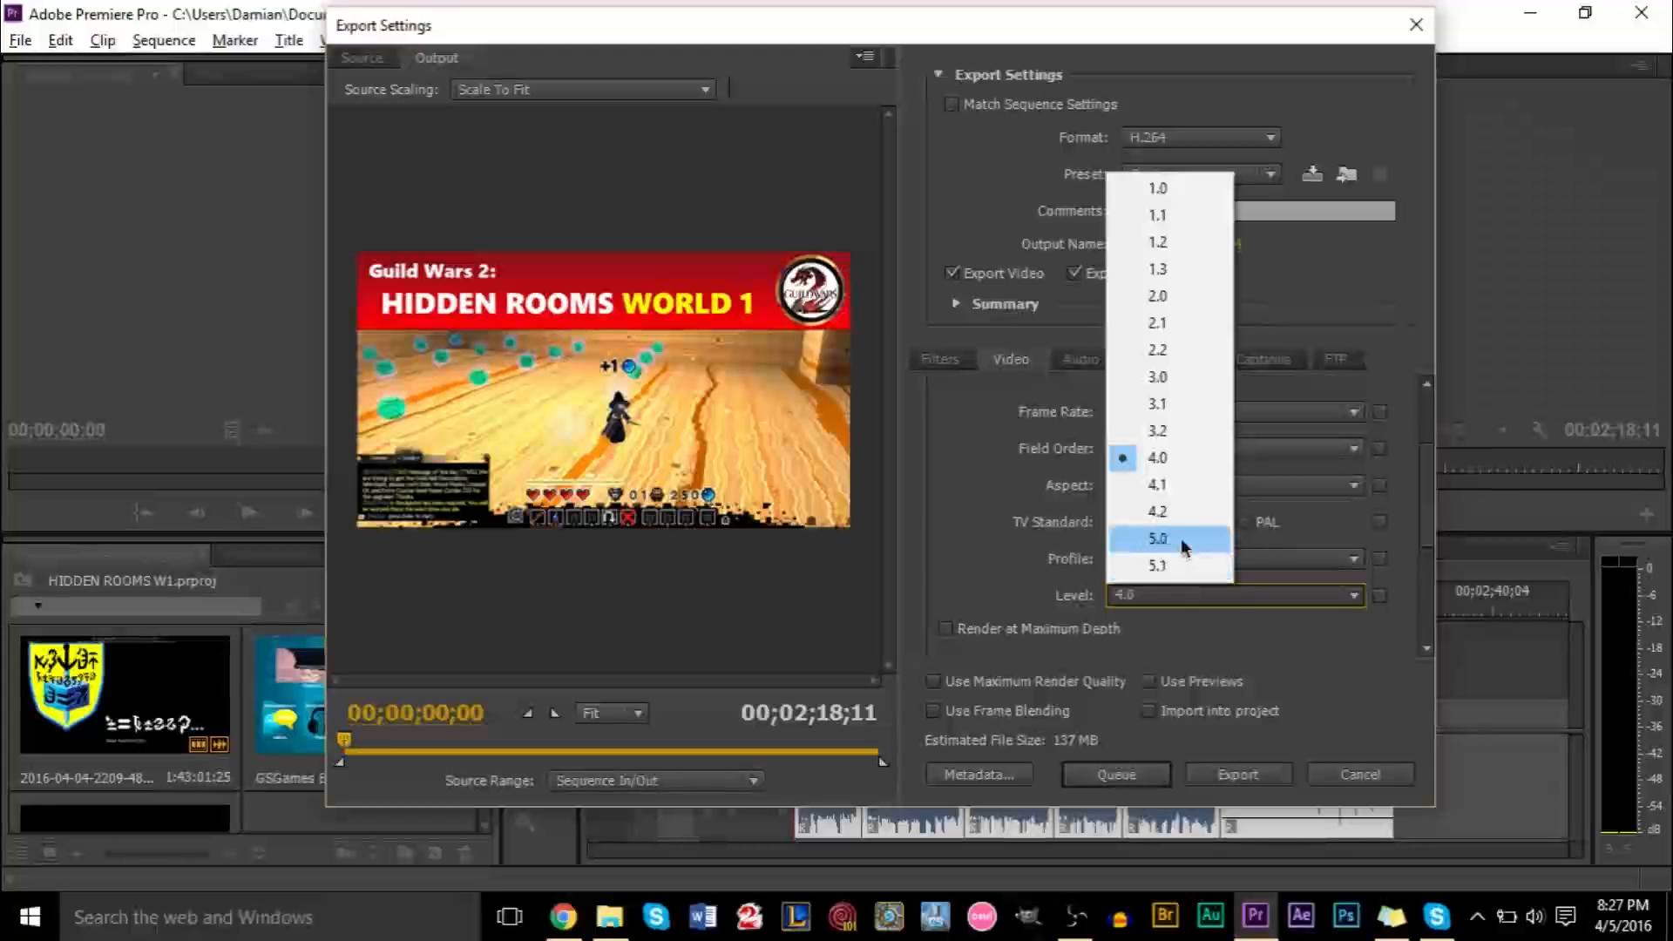
click(940, 544)
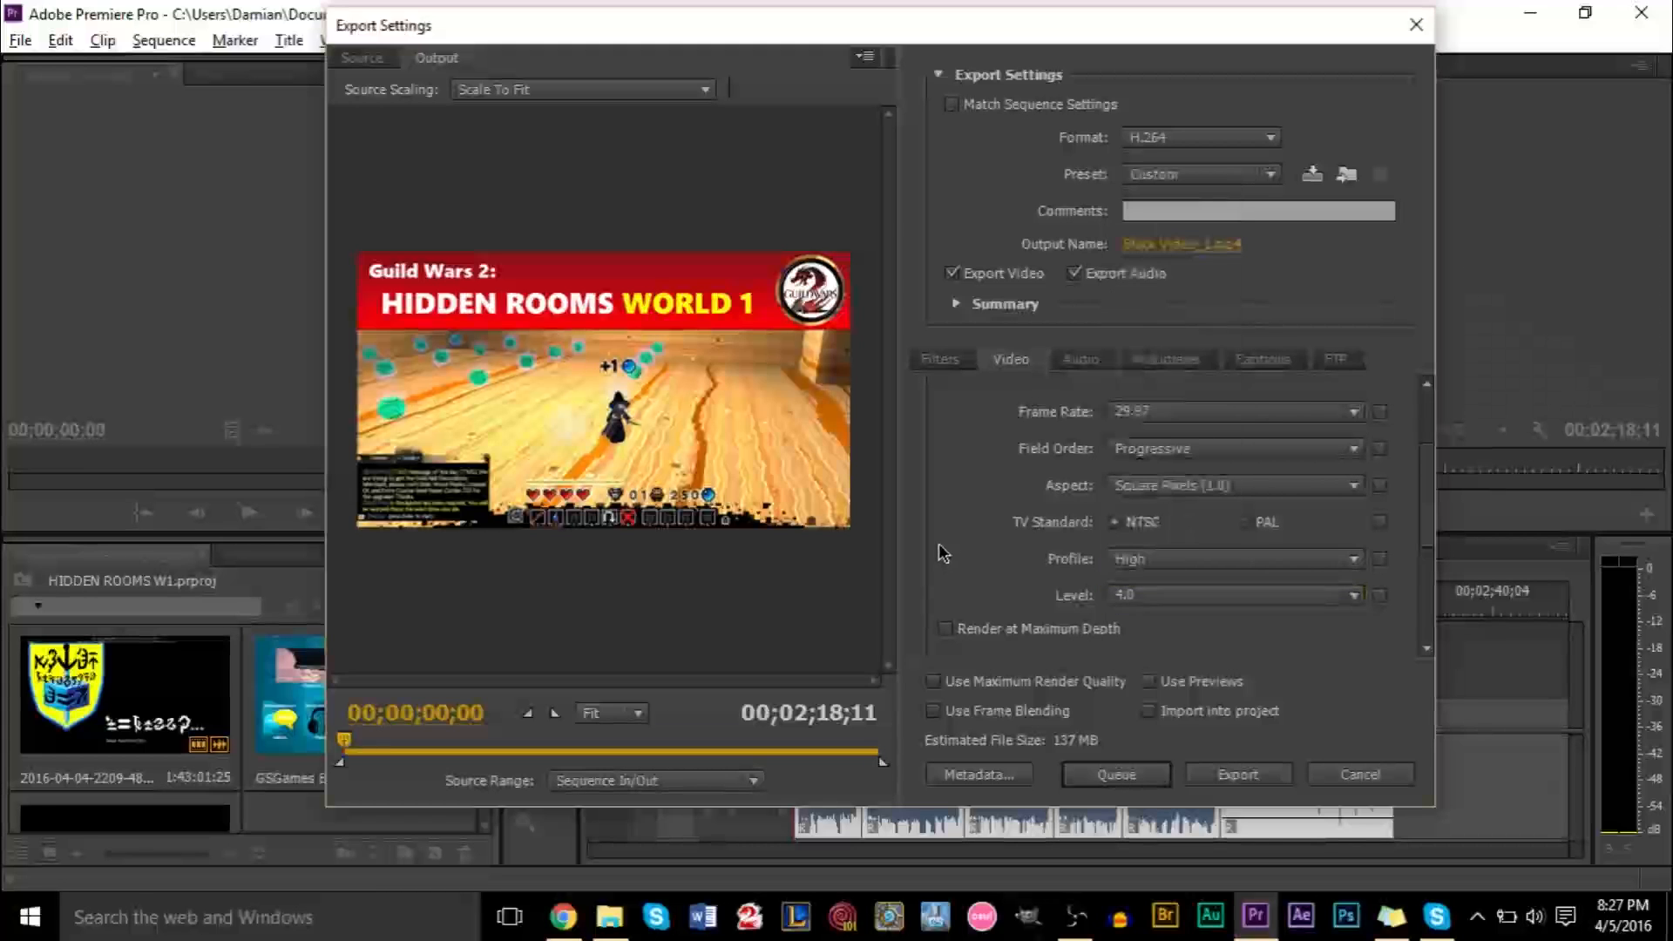
click(1187, 593)
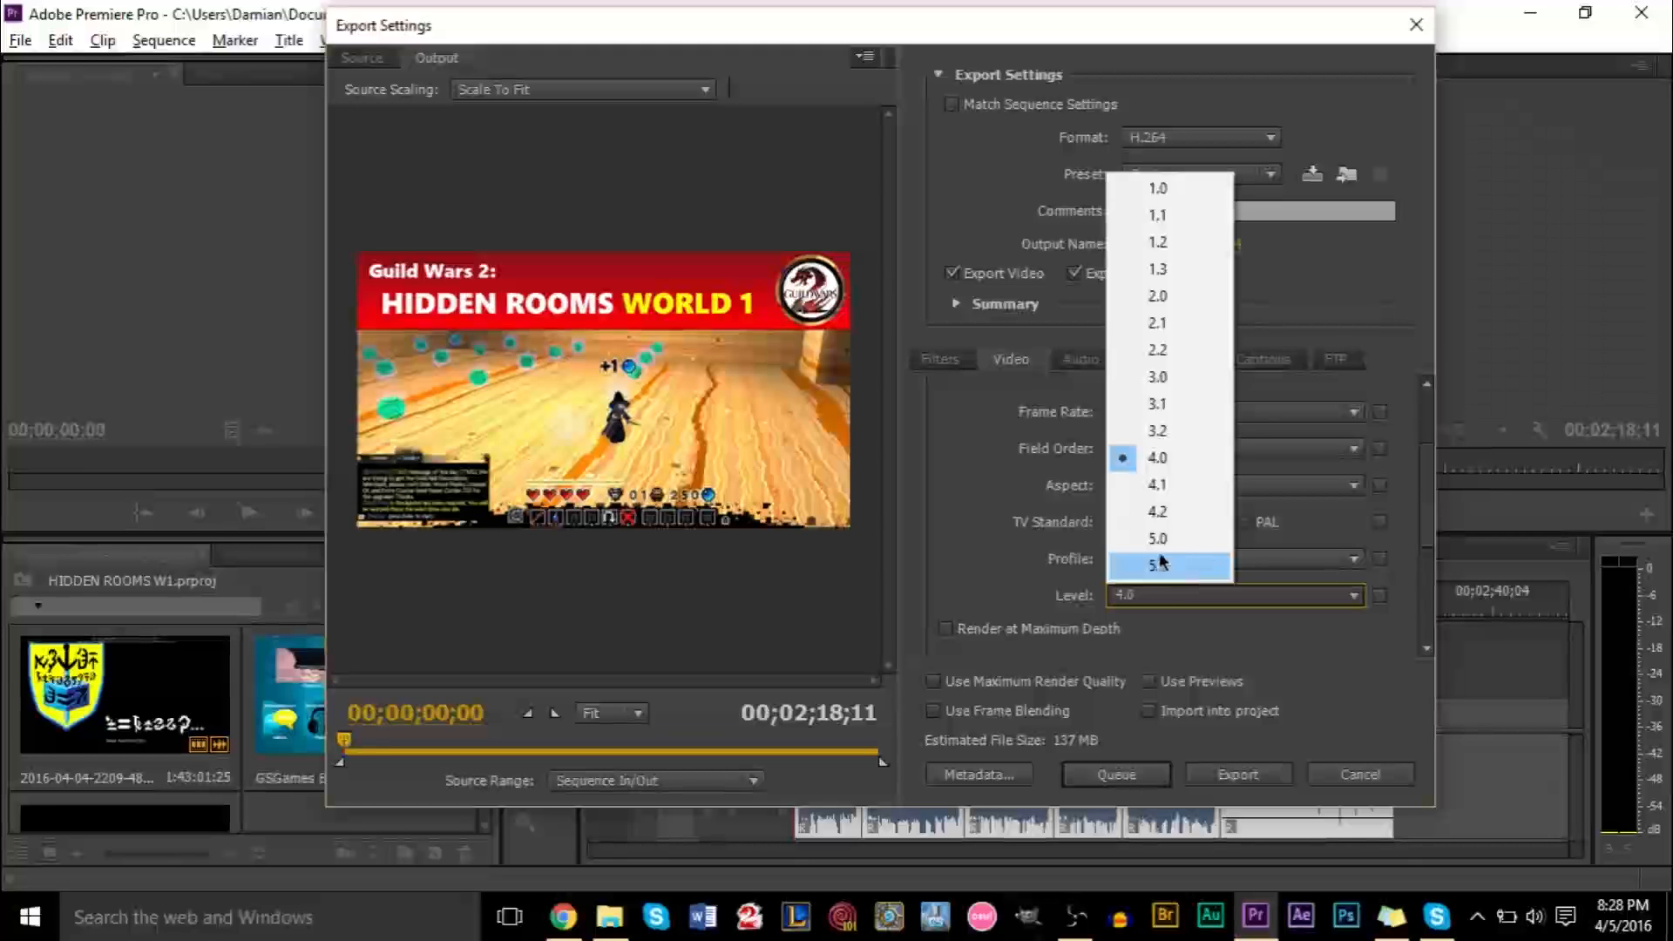
click(998, 583)
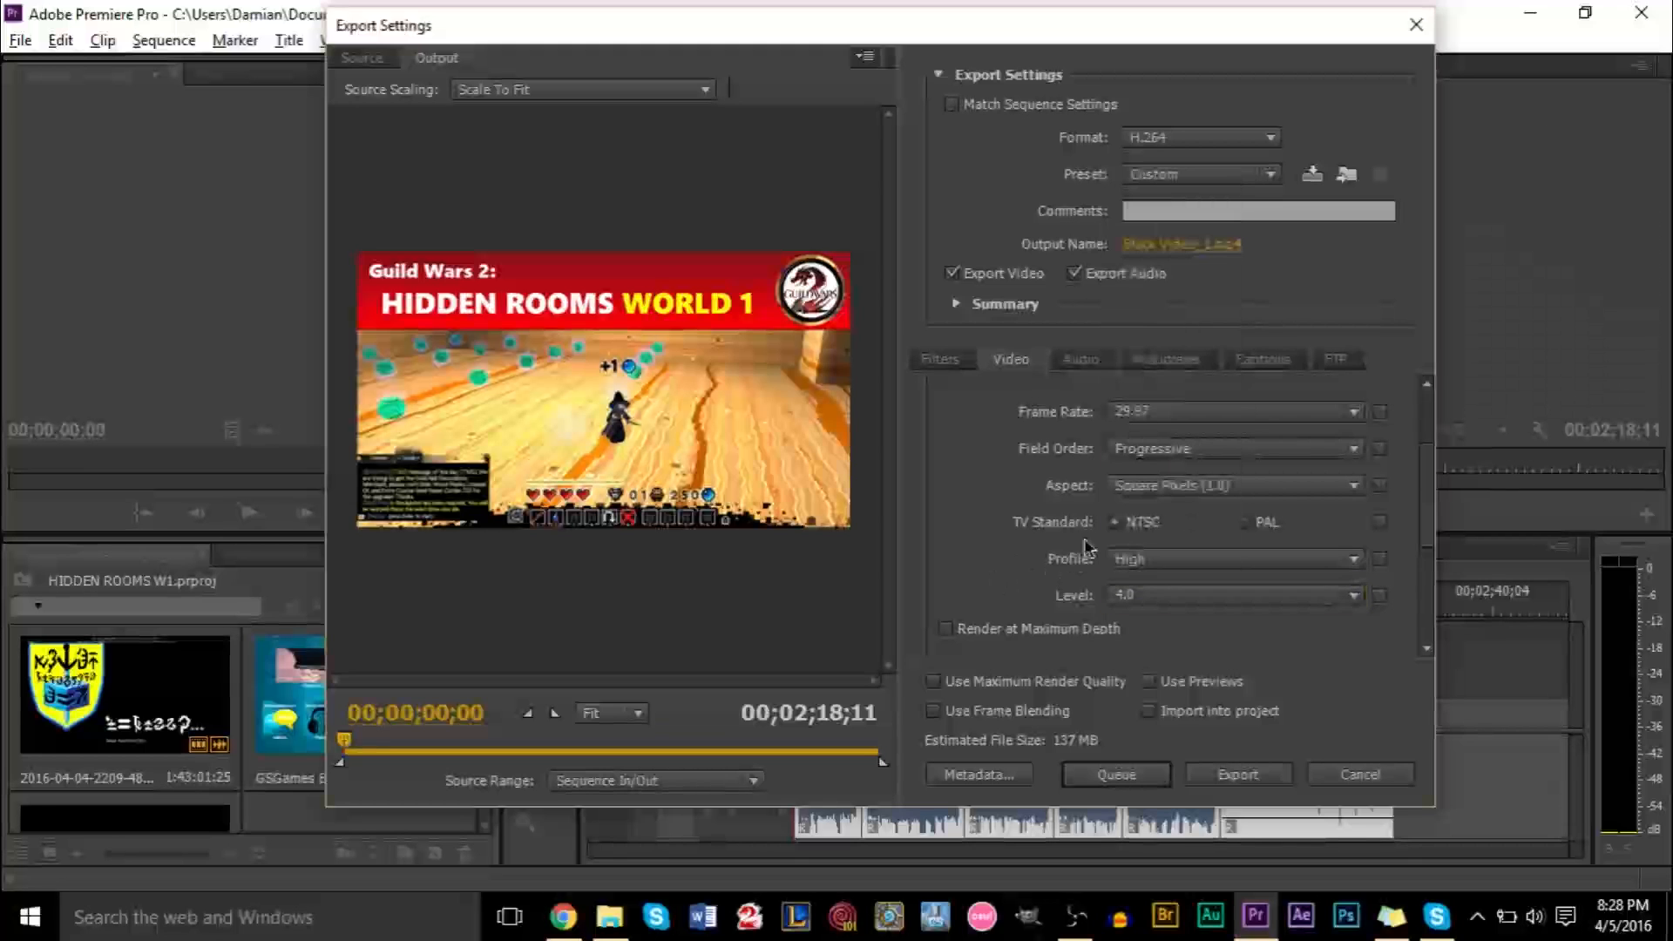
Examine the Render at Maximum Depth option and the bitrate settings further down the video settings
scroll(1055, 562, down, 3)
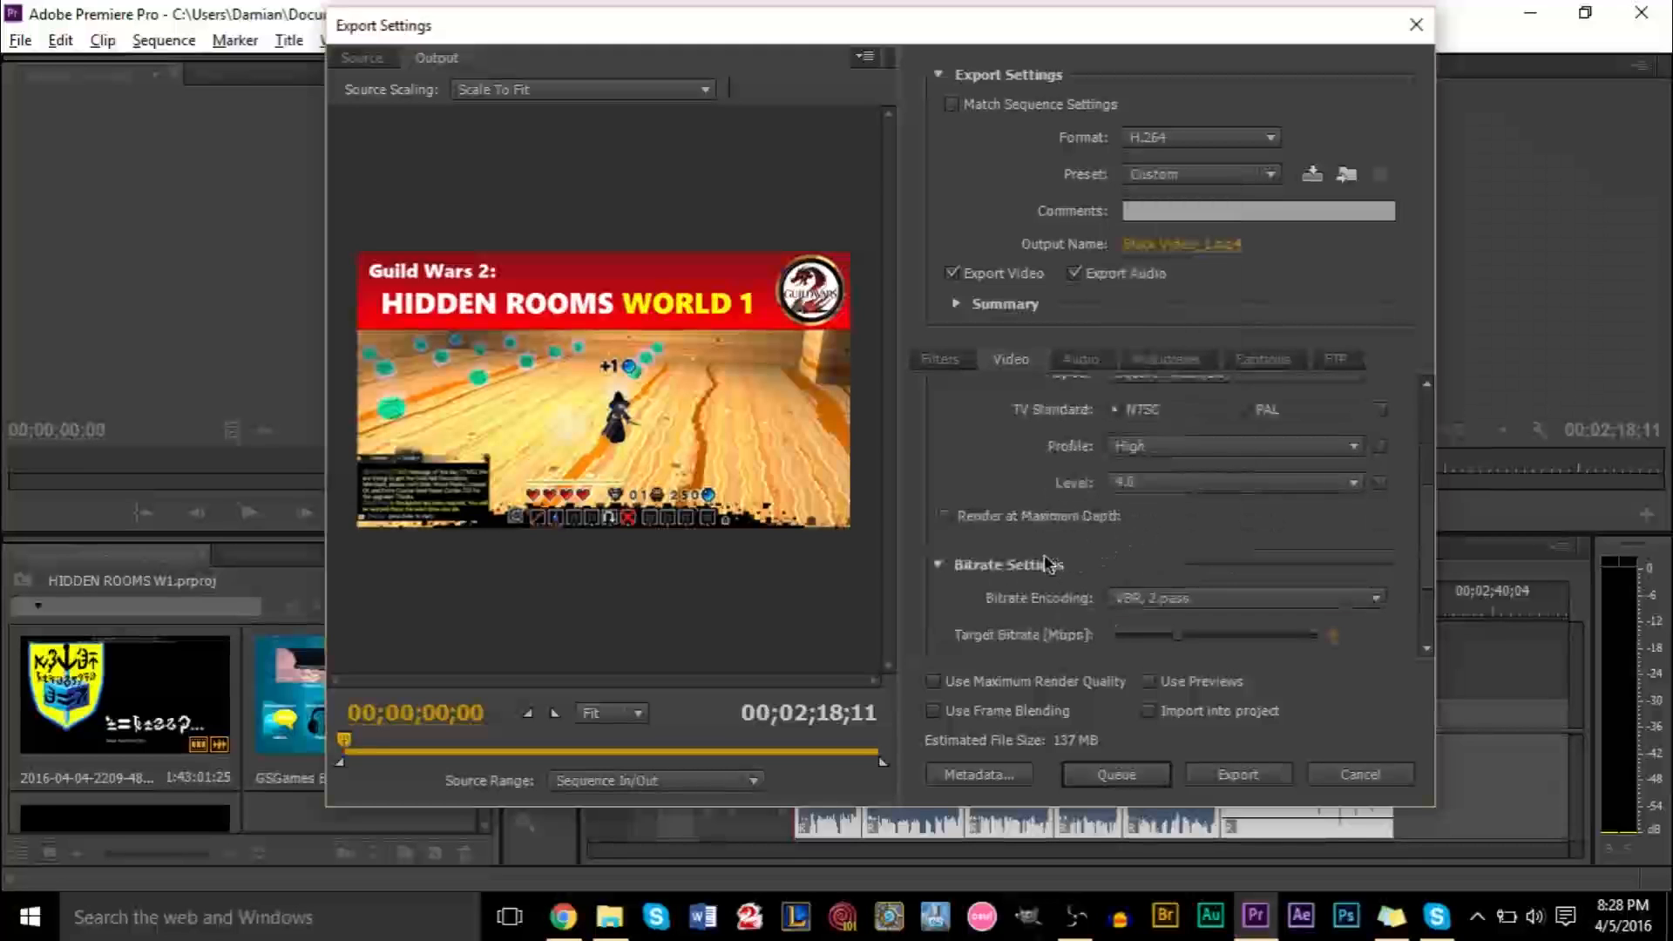
click(946, 516)
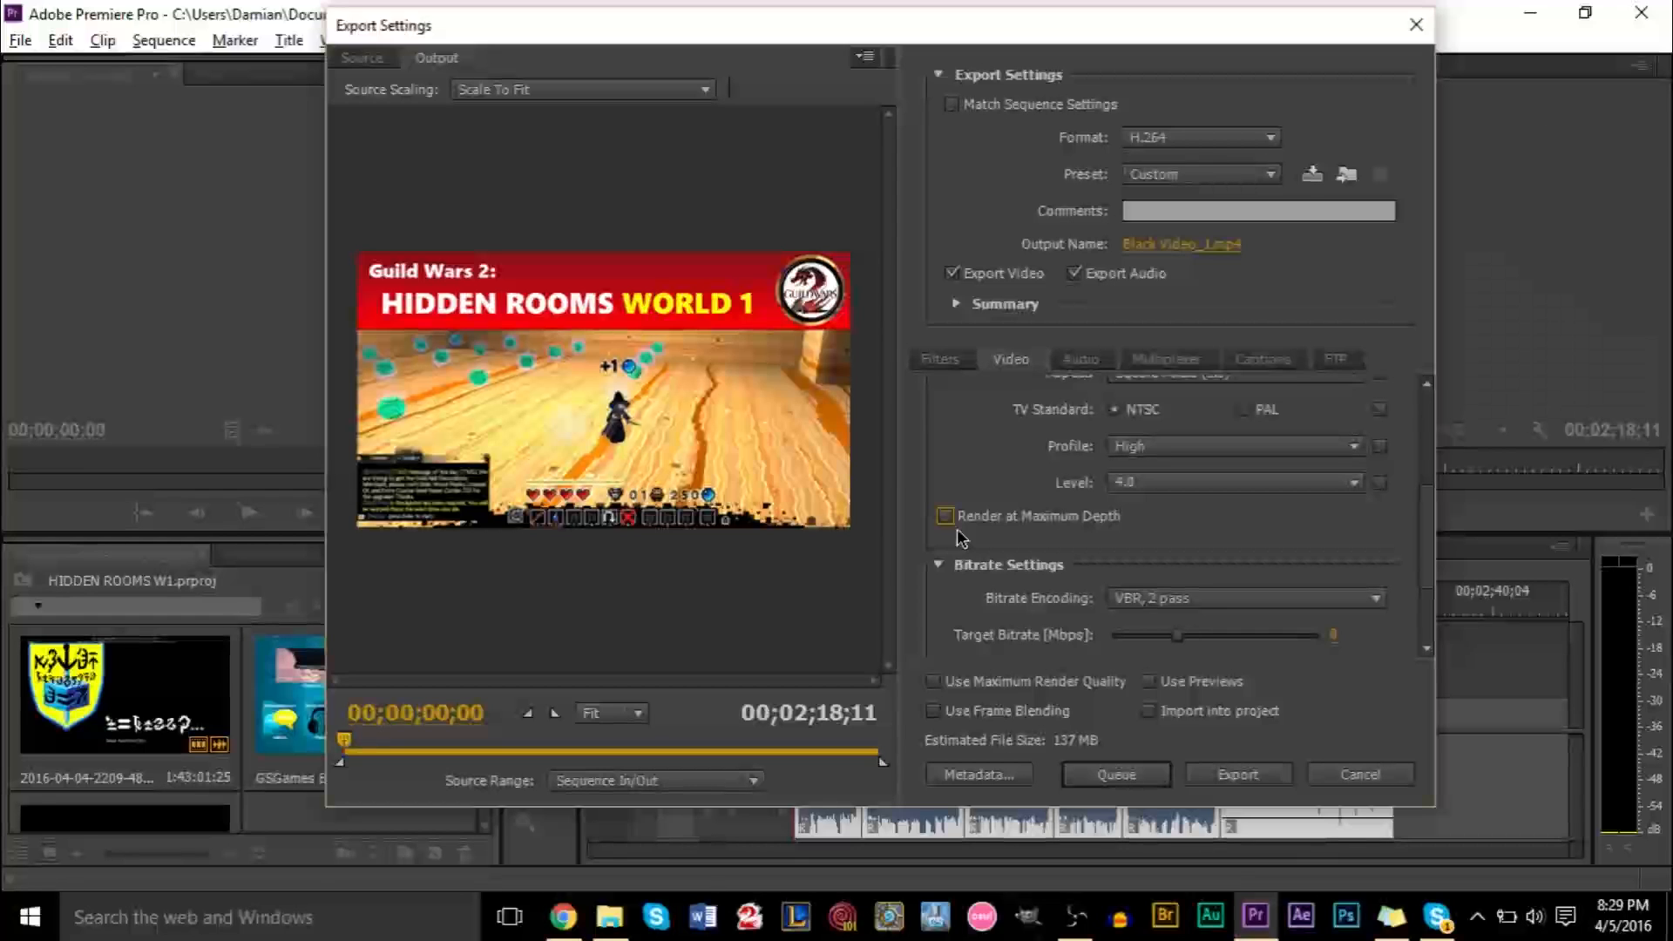
click(944, 516)
click(945, 516)
scroll(967, 494, down, 3)
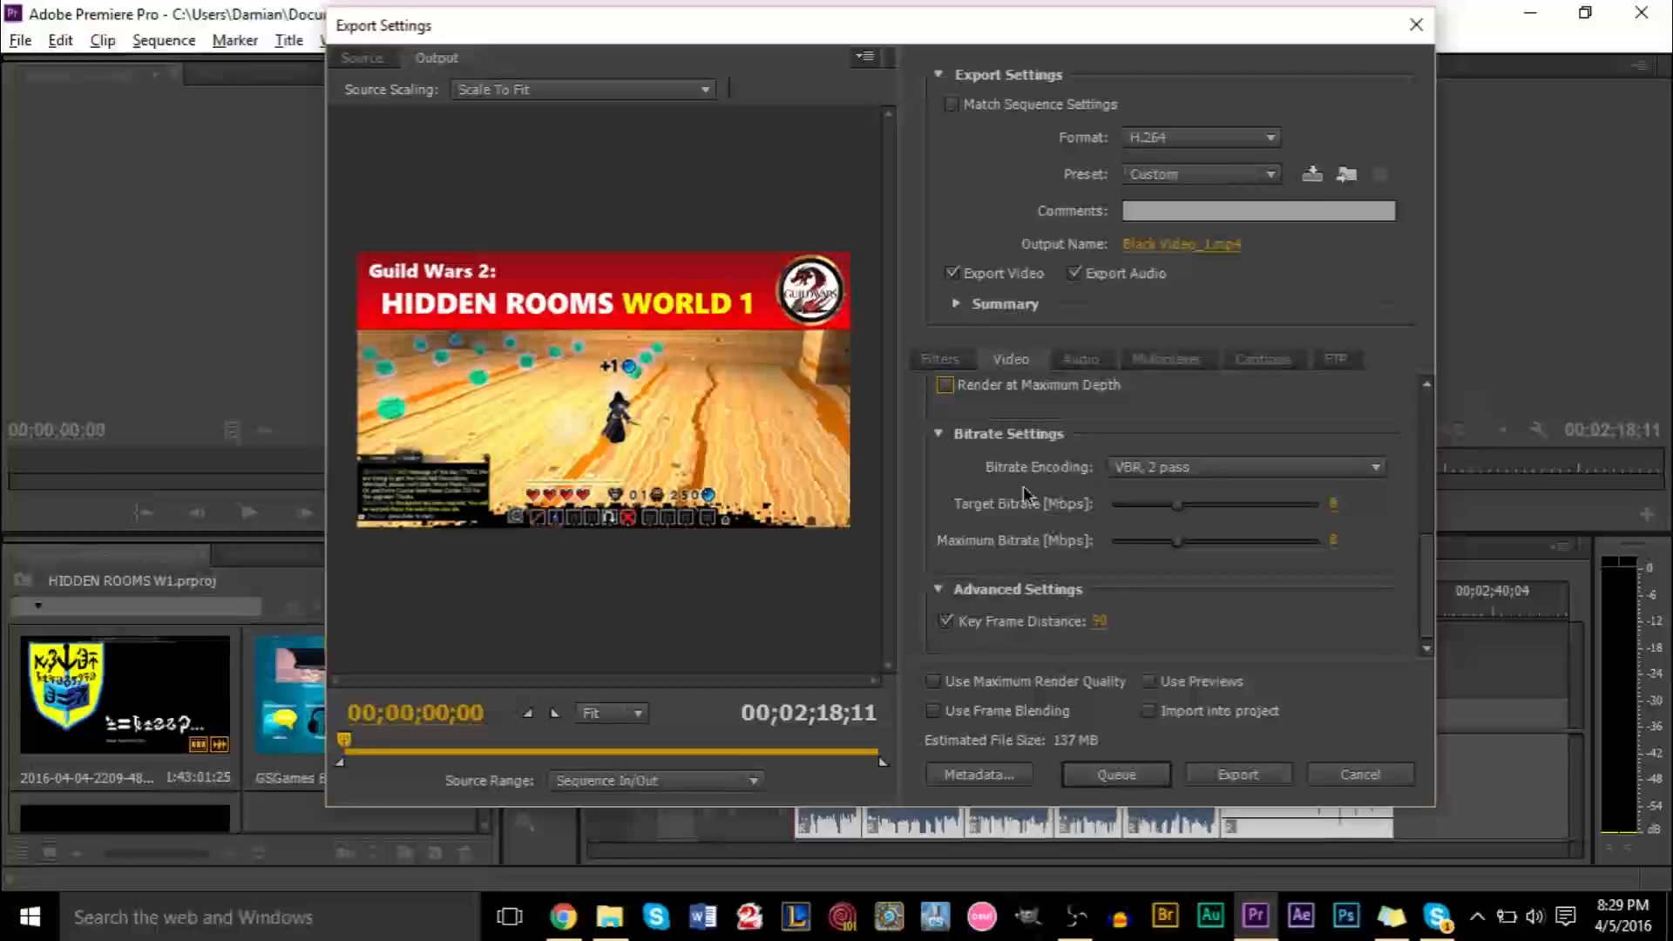
scroll(997, 488, up, 7)
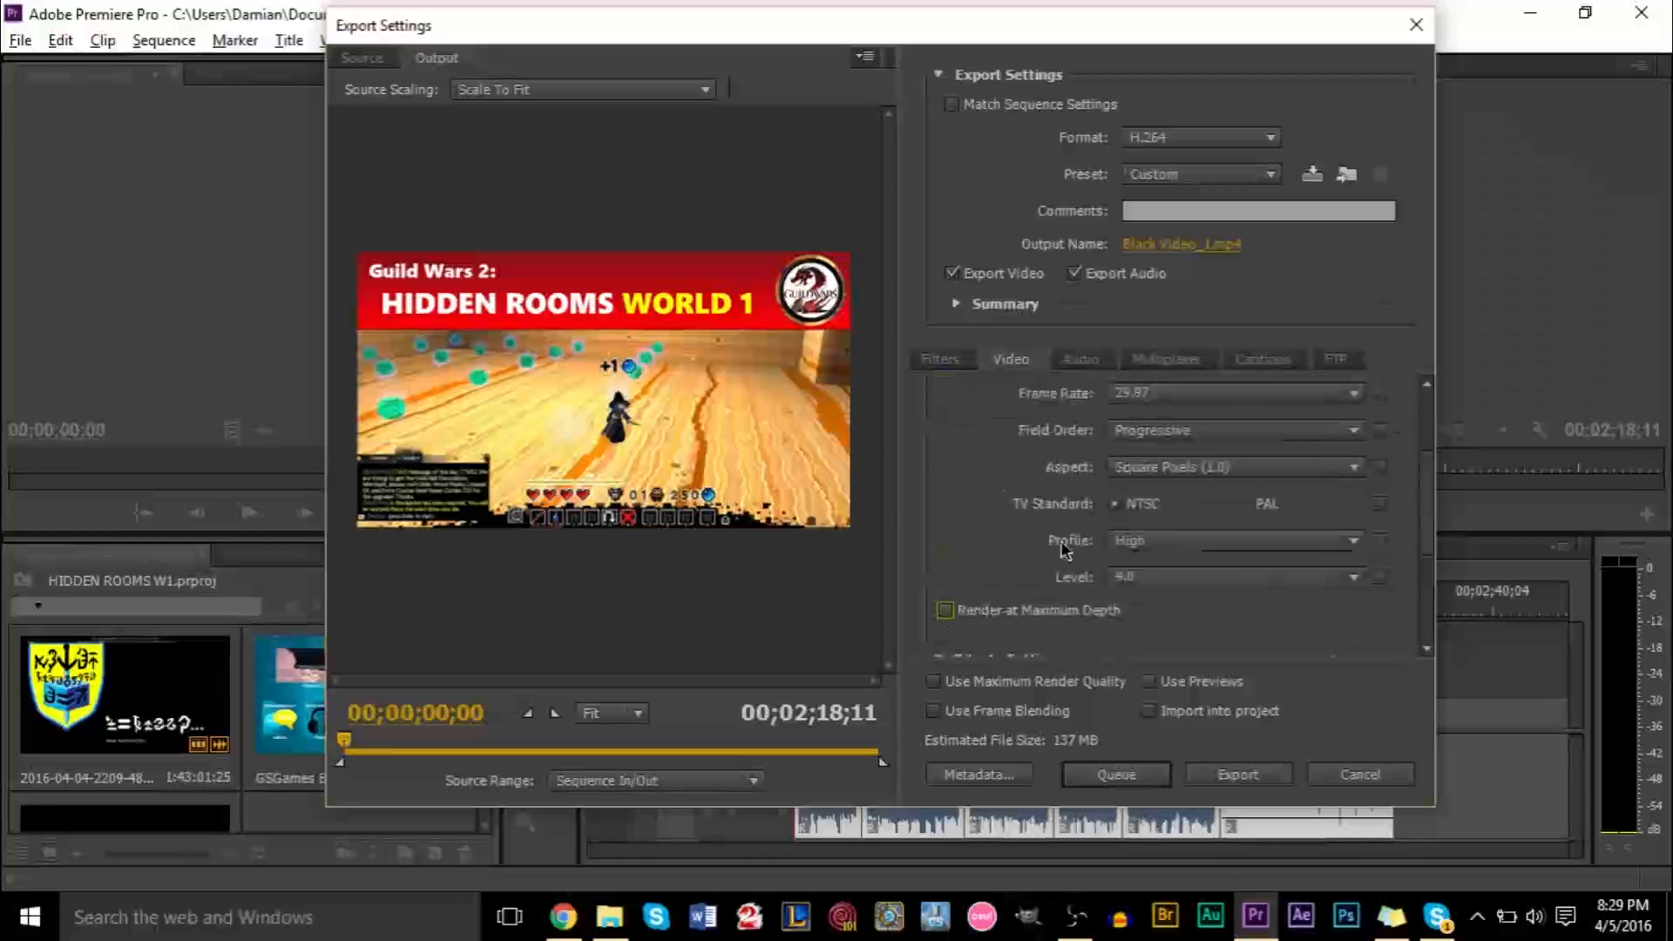
scroll(1073, 523, down, 5)
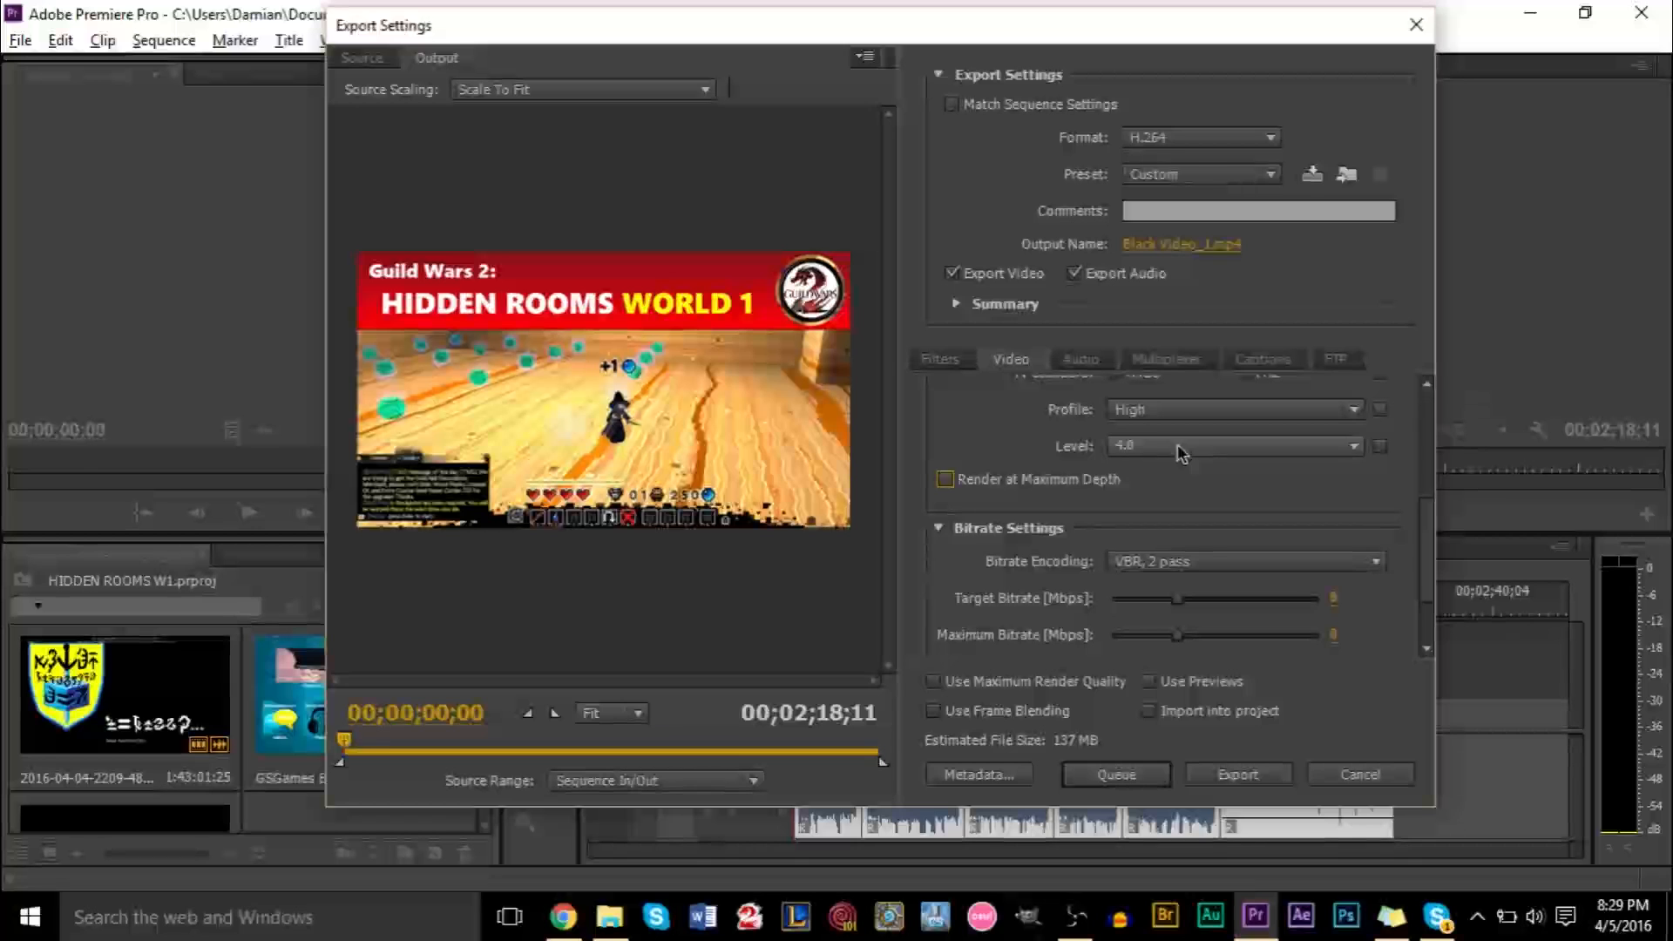
scroll(968, 456, up, 5)
scroll(958, 460, up, 3)
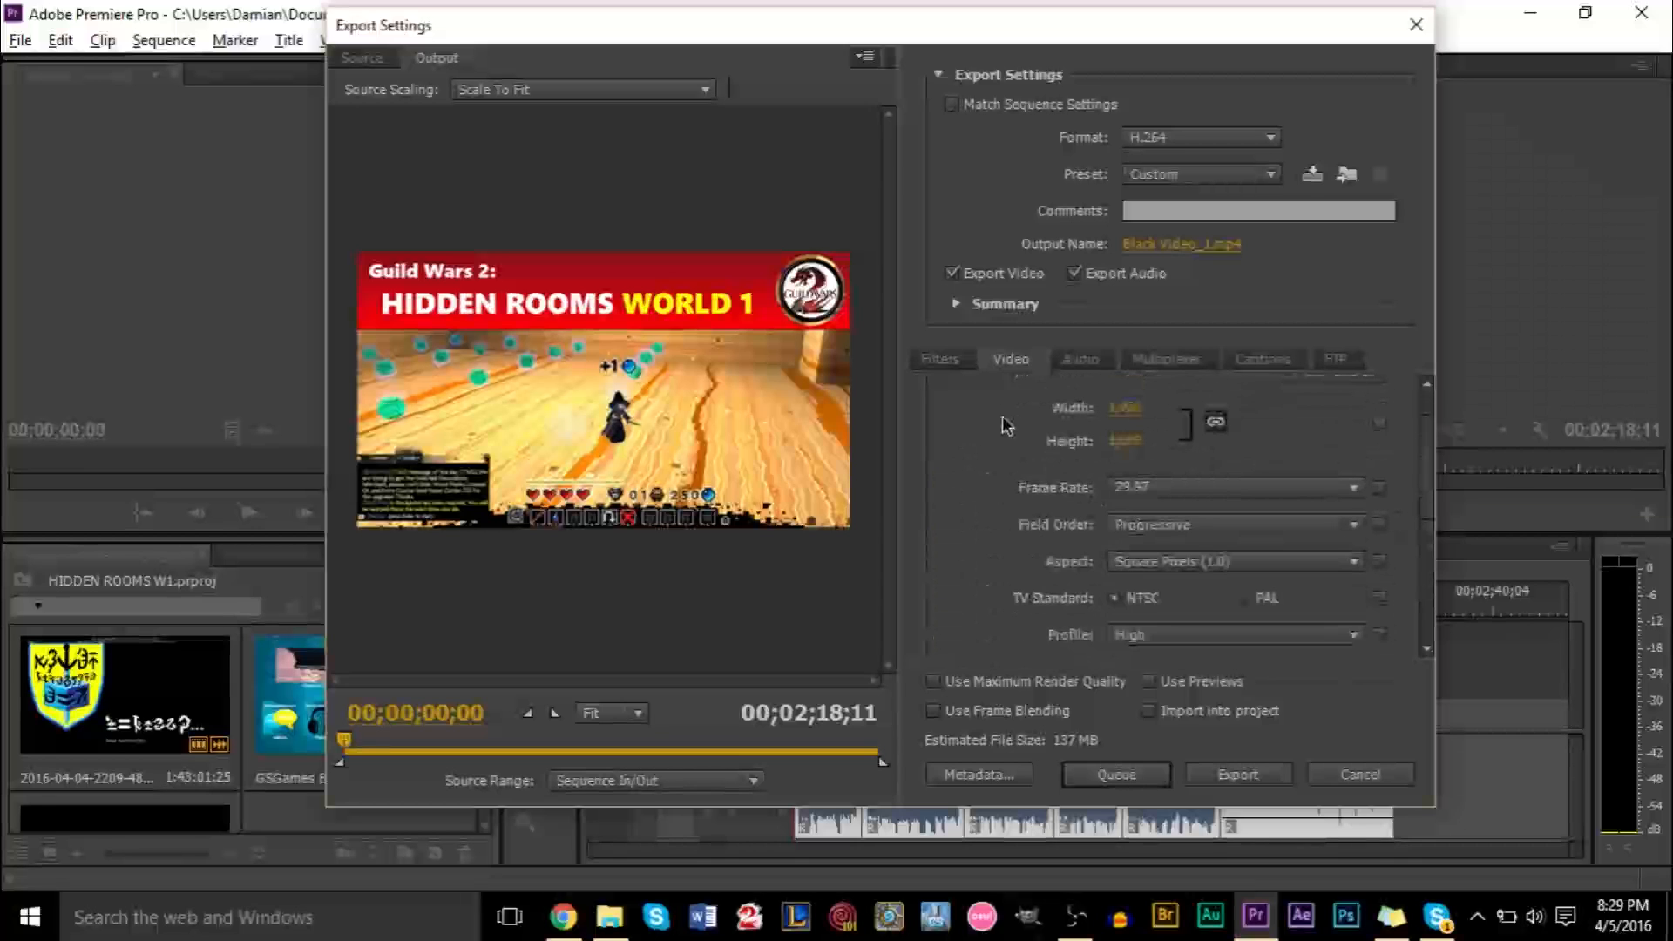
scroll(993, 436, down, 7)
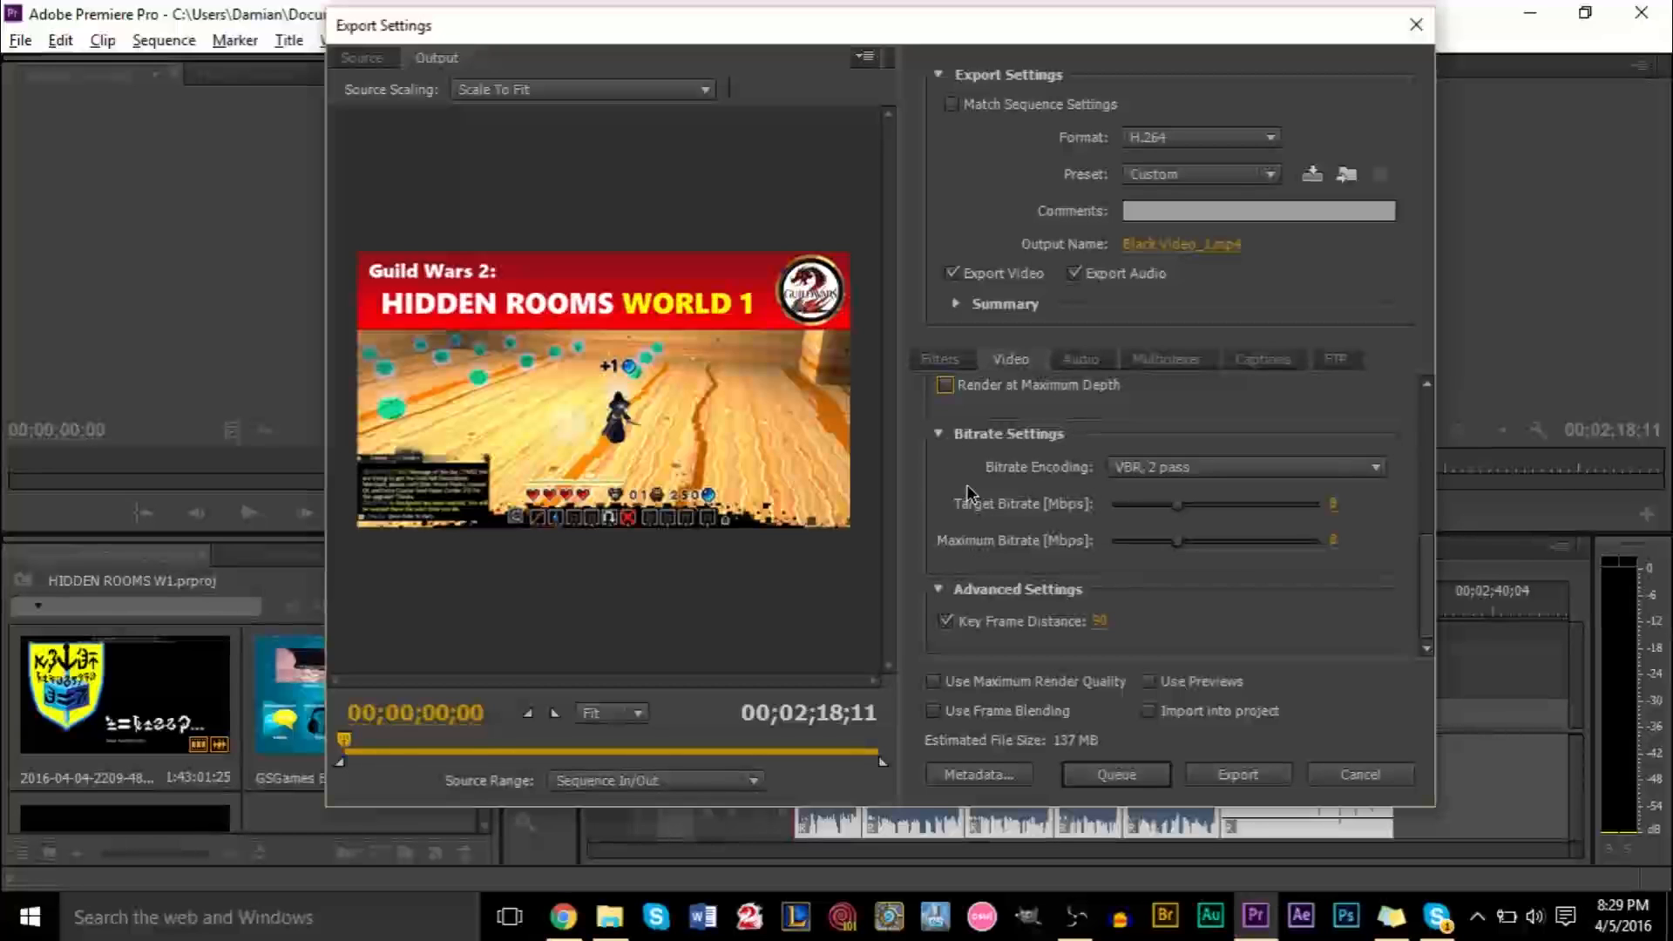
Review the bitrate encoding choices, keeping VBR, 2 pass
click(1199, 465)
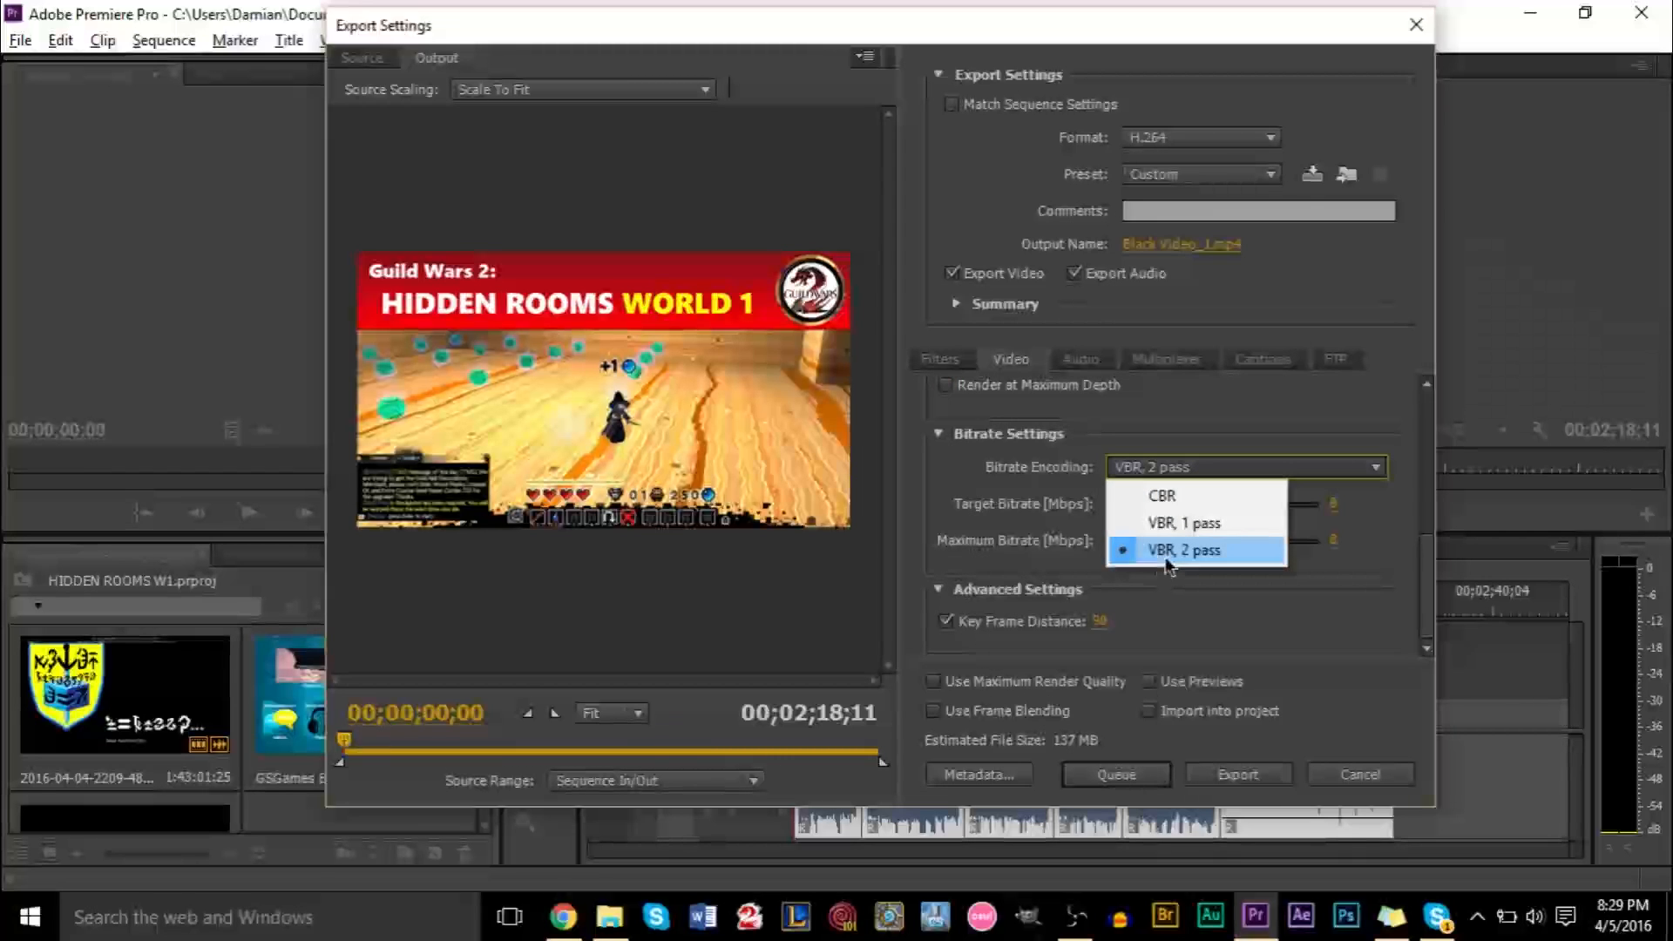
click(1167, 562)
click(1170, 474)
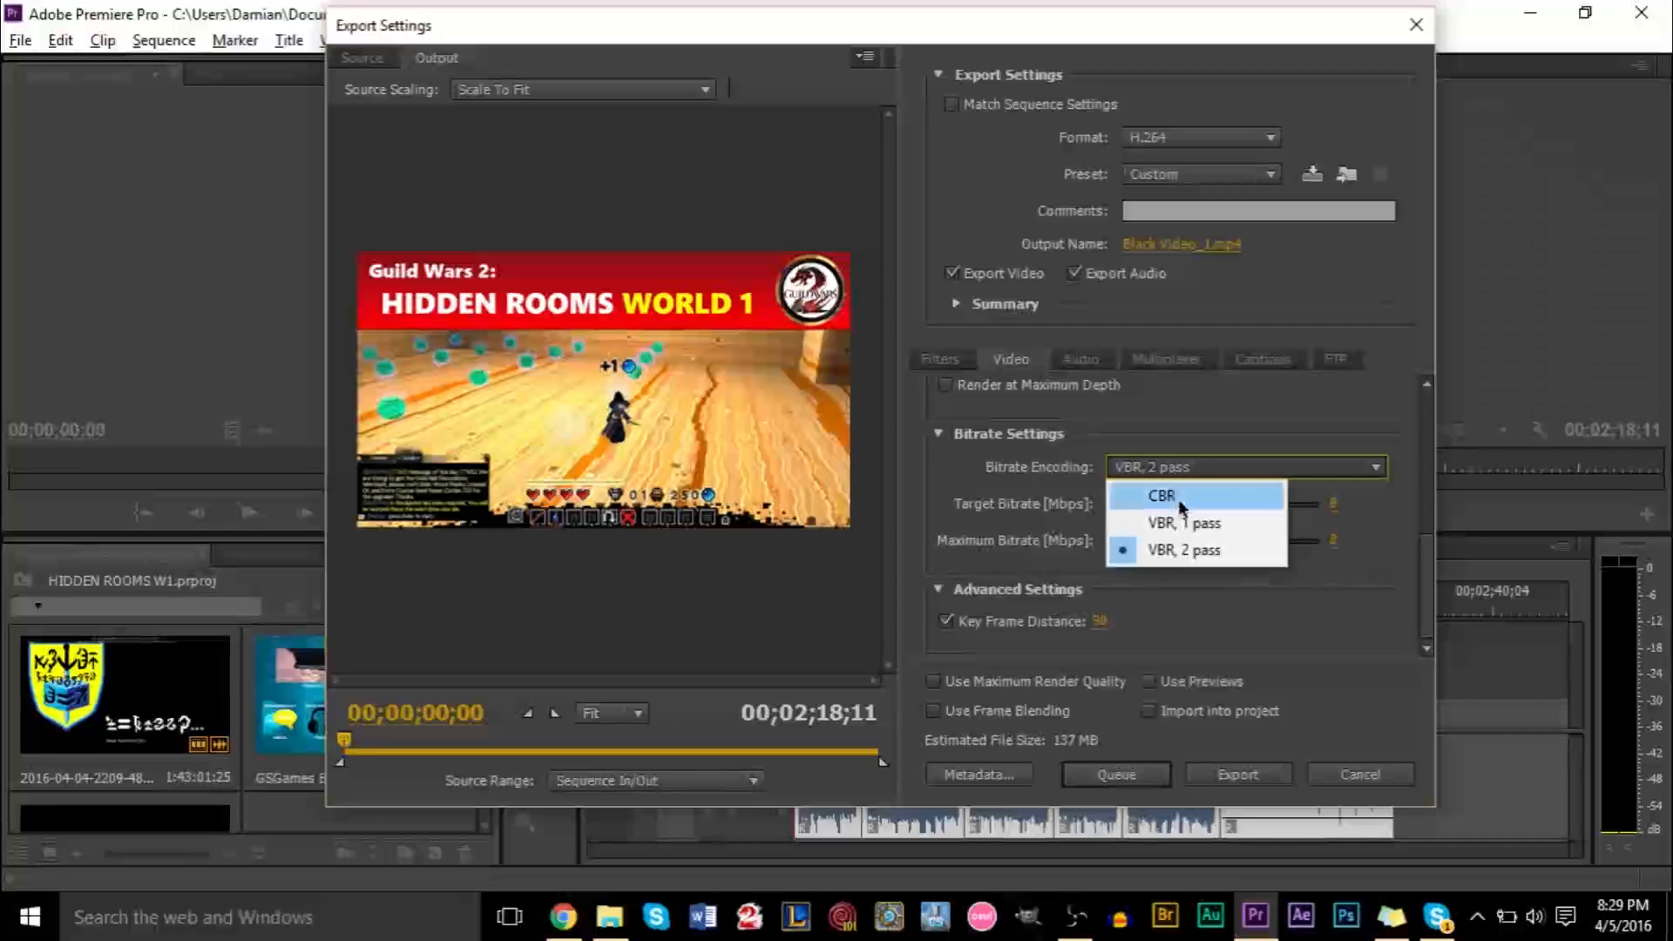
click(1187, 560)
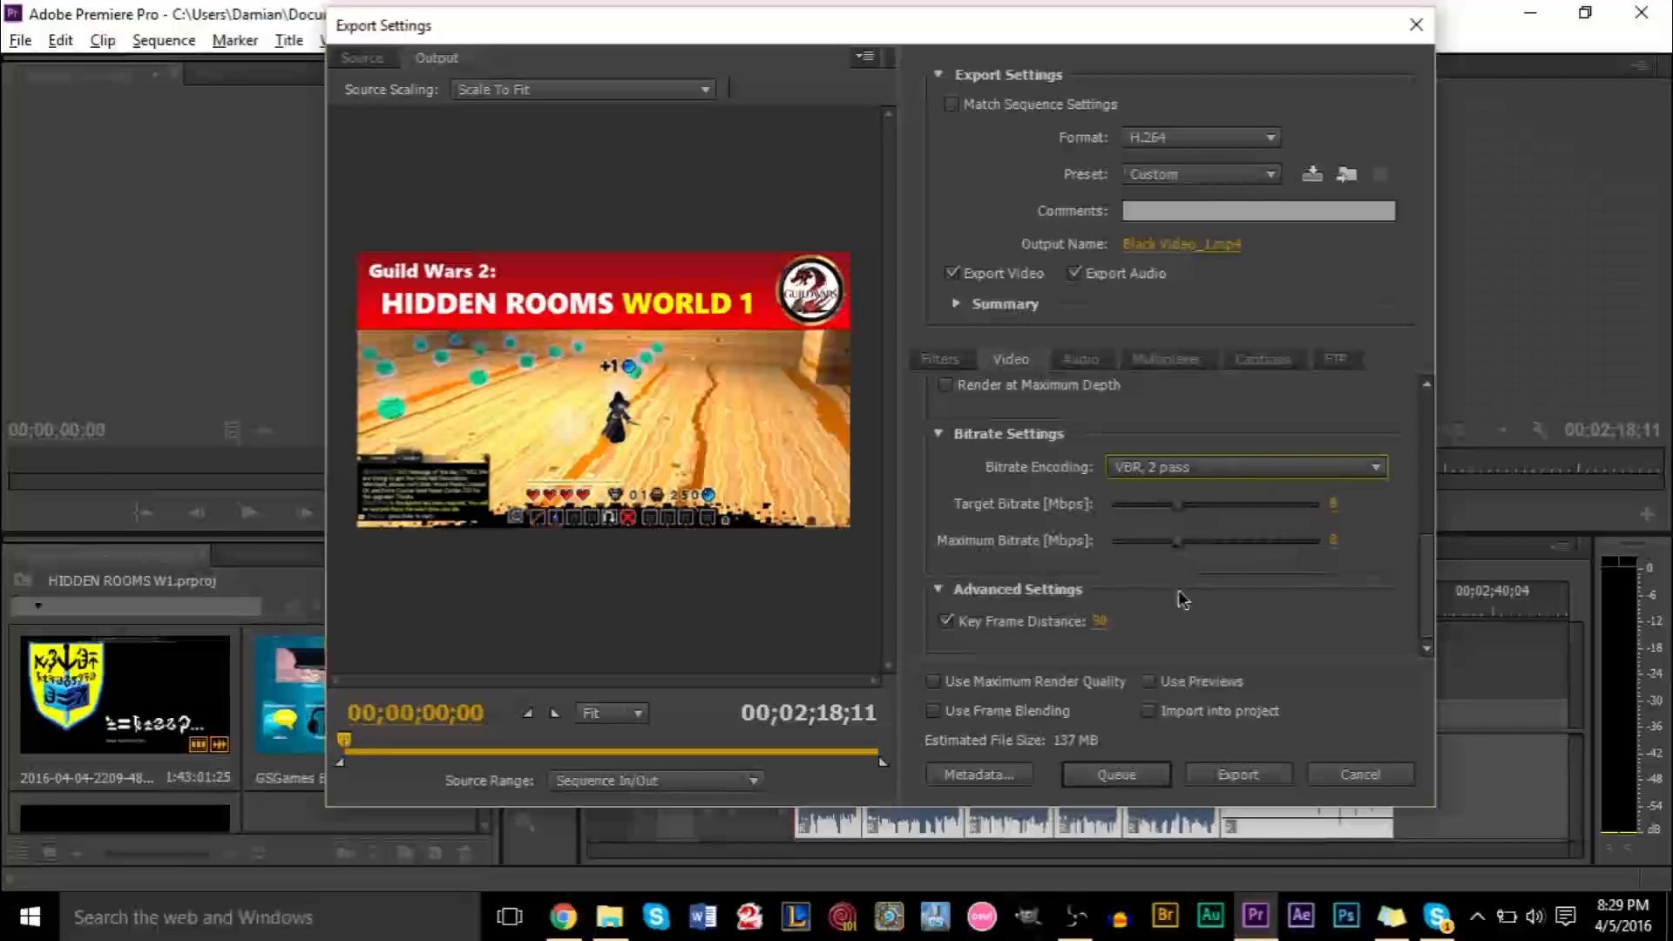
scroll(1183, 599, up, 3)
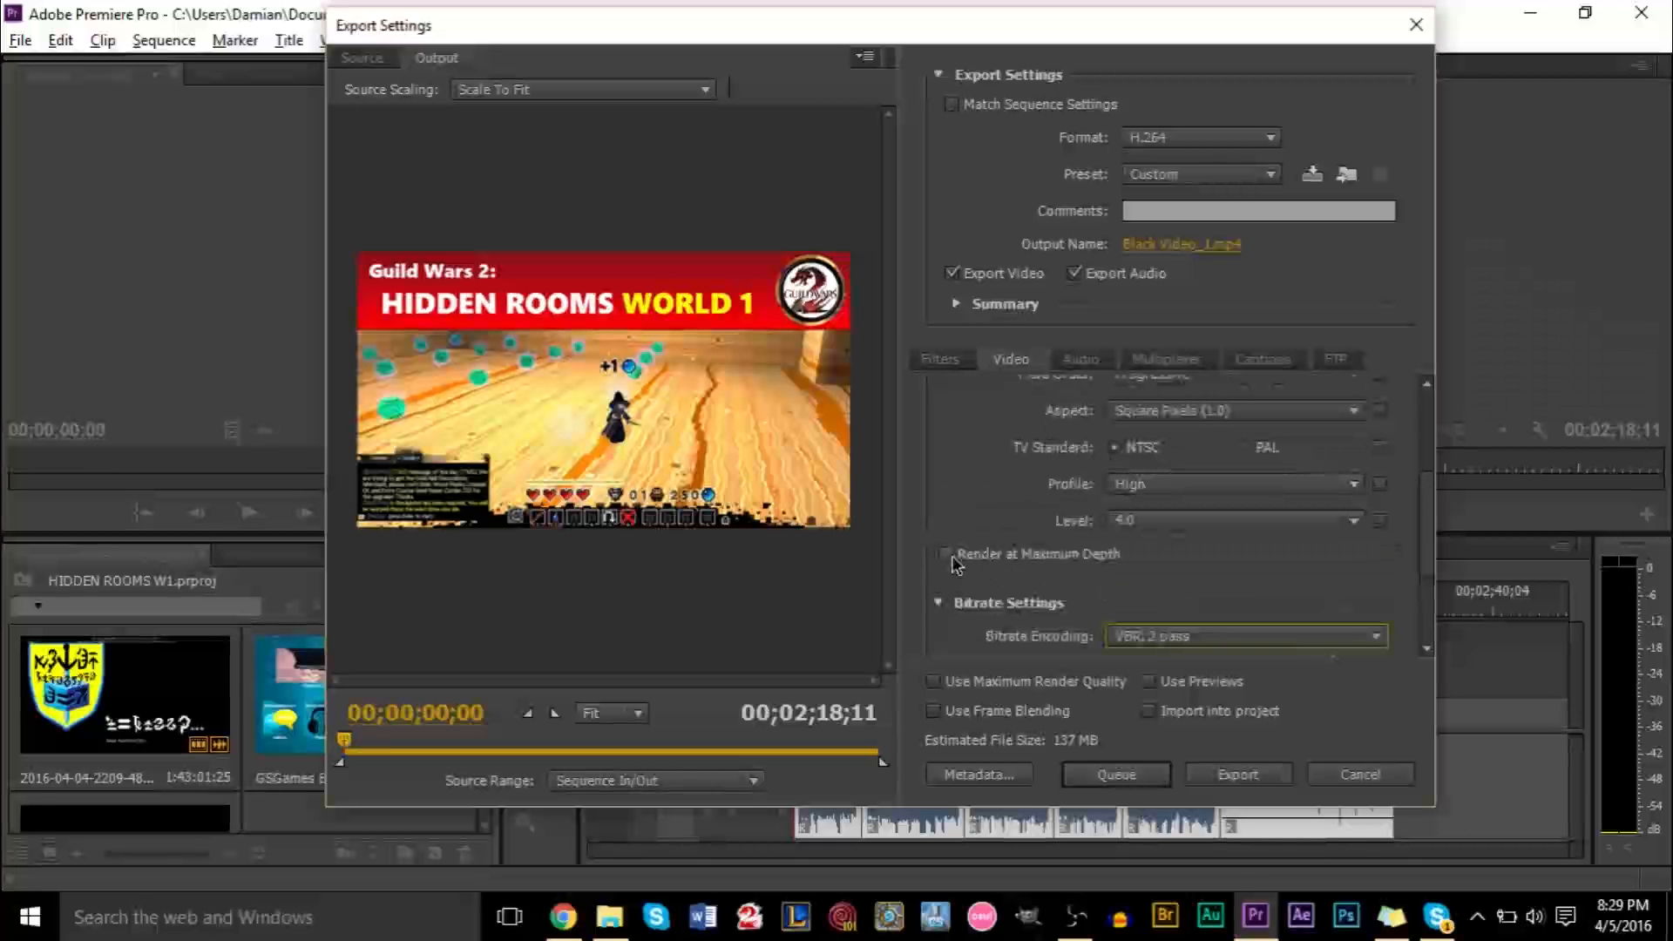
scroll(956, 564, down, 3)
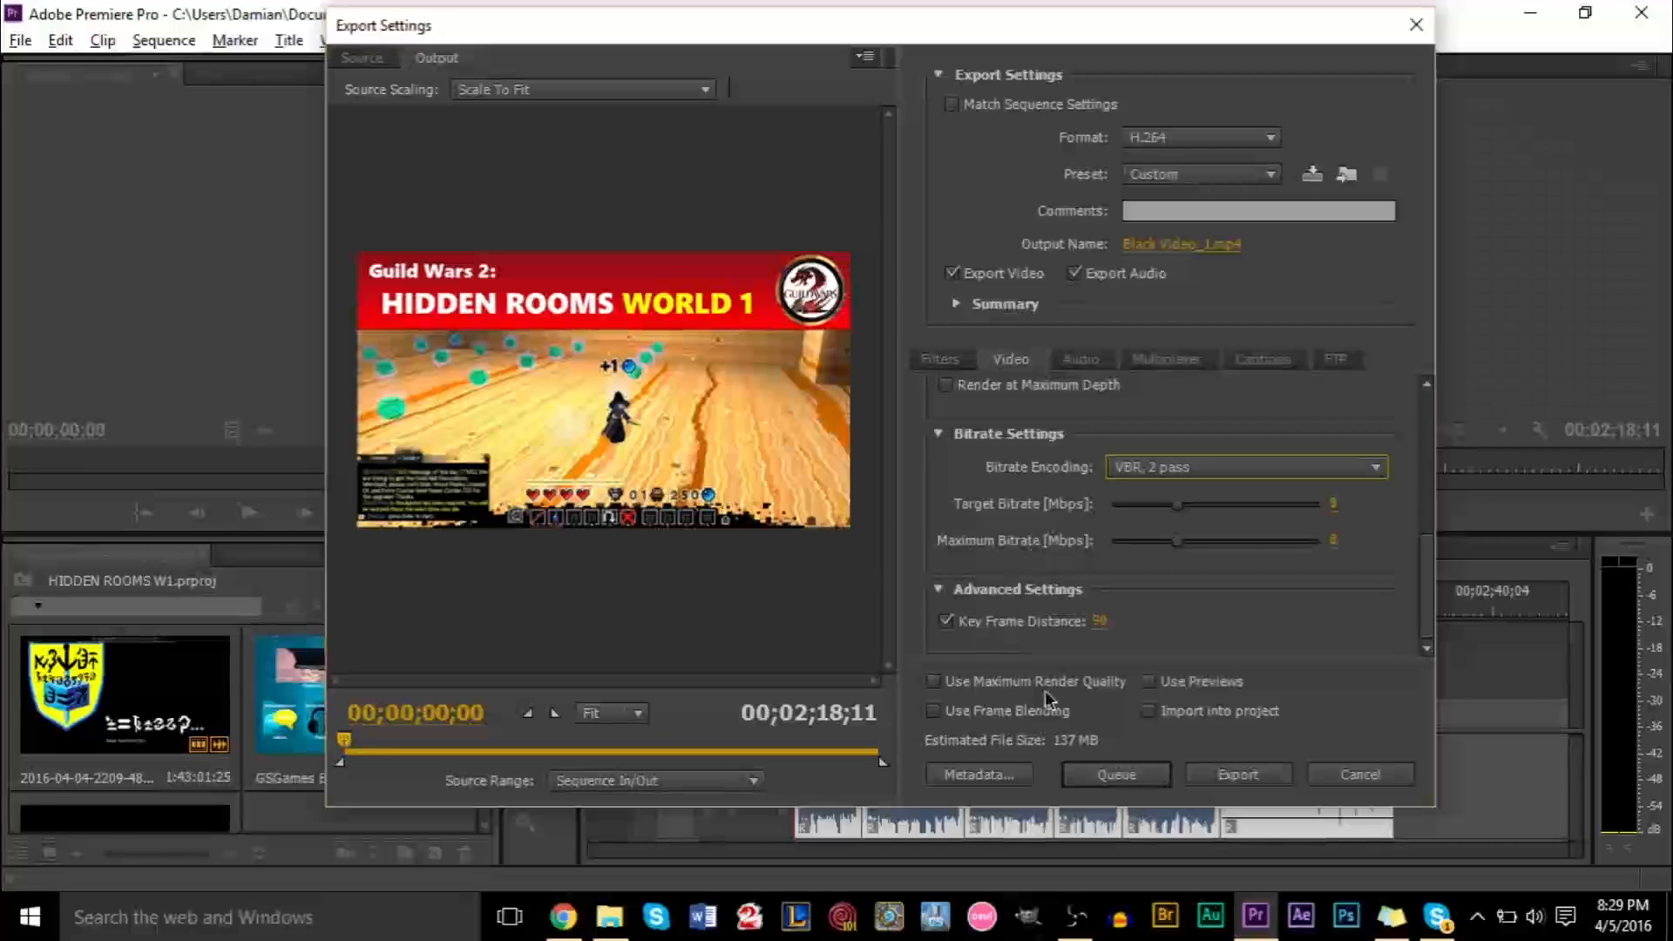
scroll(1180, 562, up, 1)
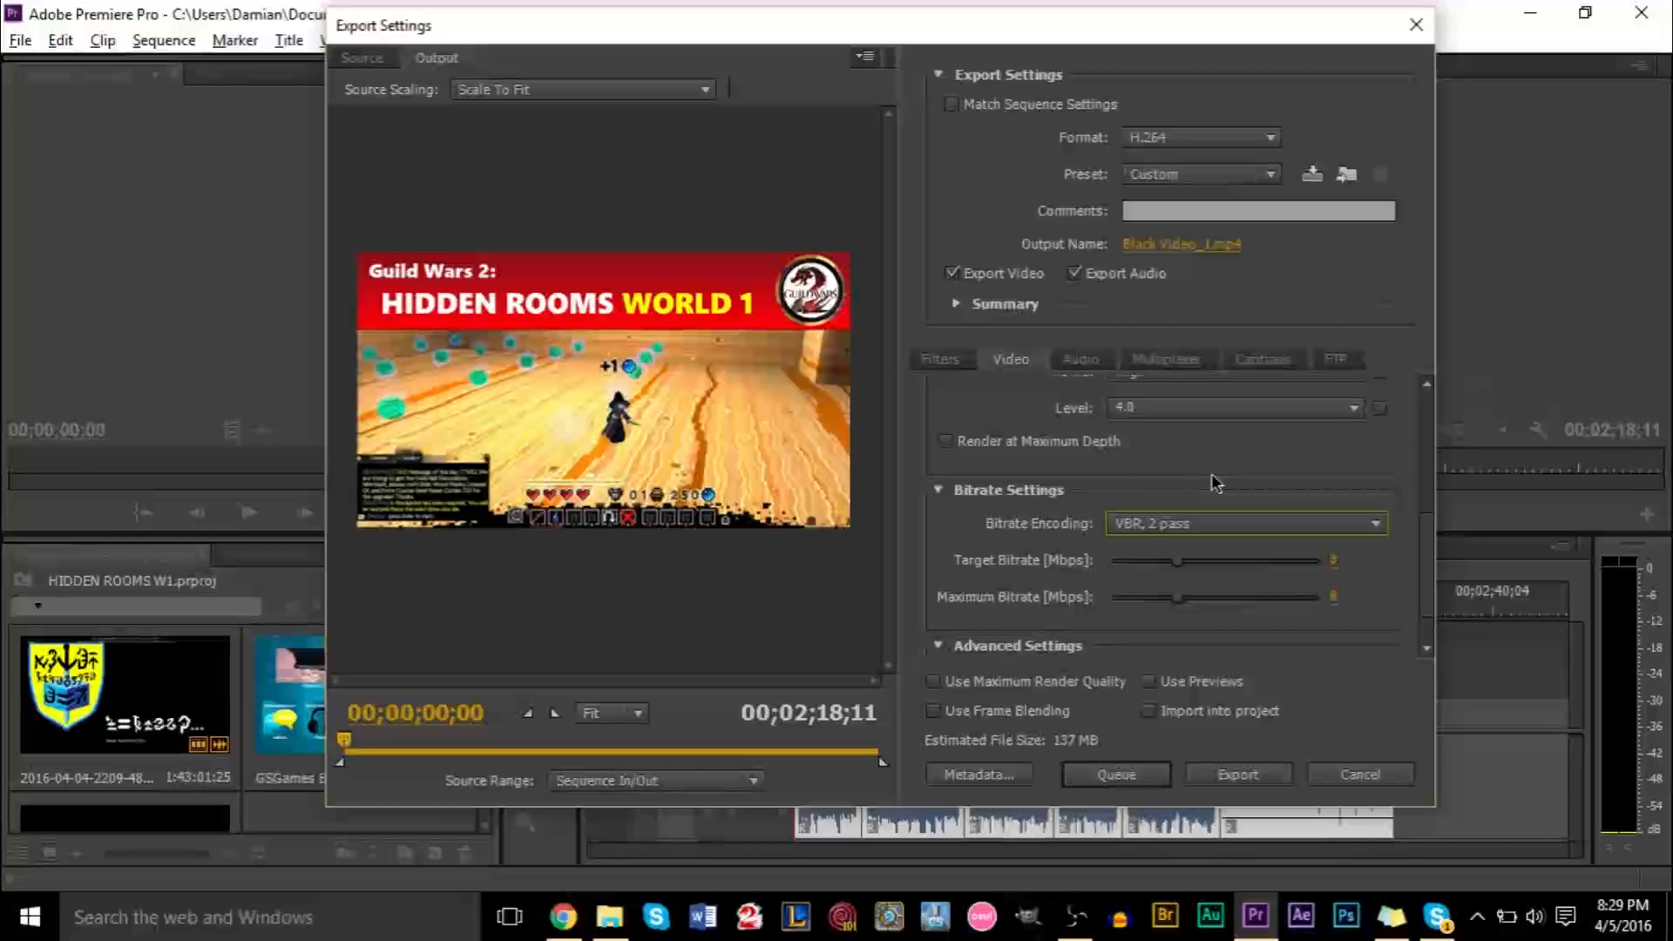
scroll(1211, 473, down, 1)
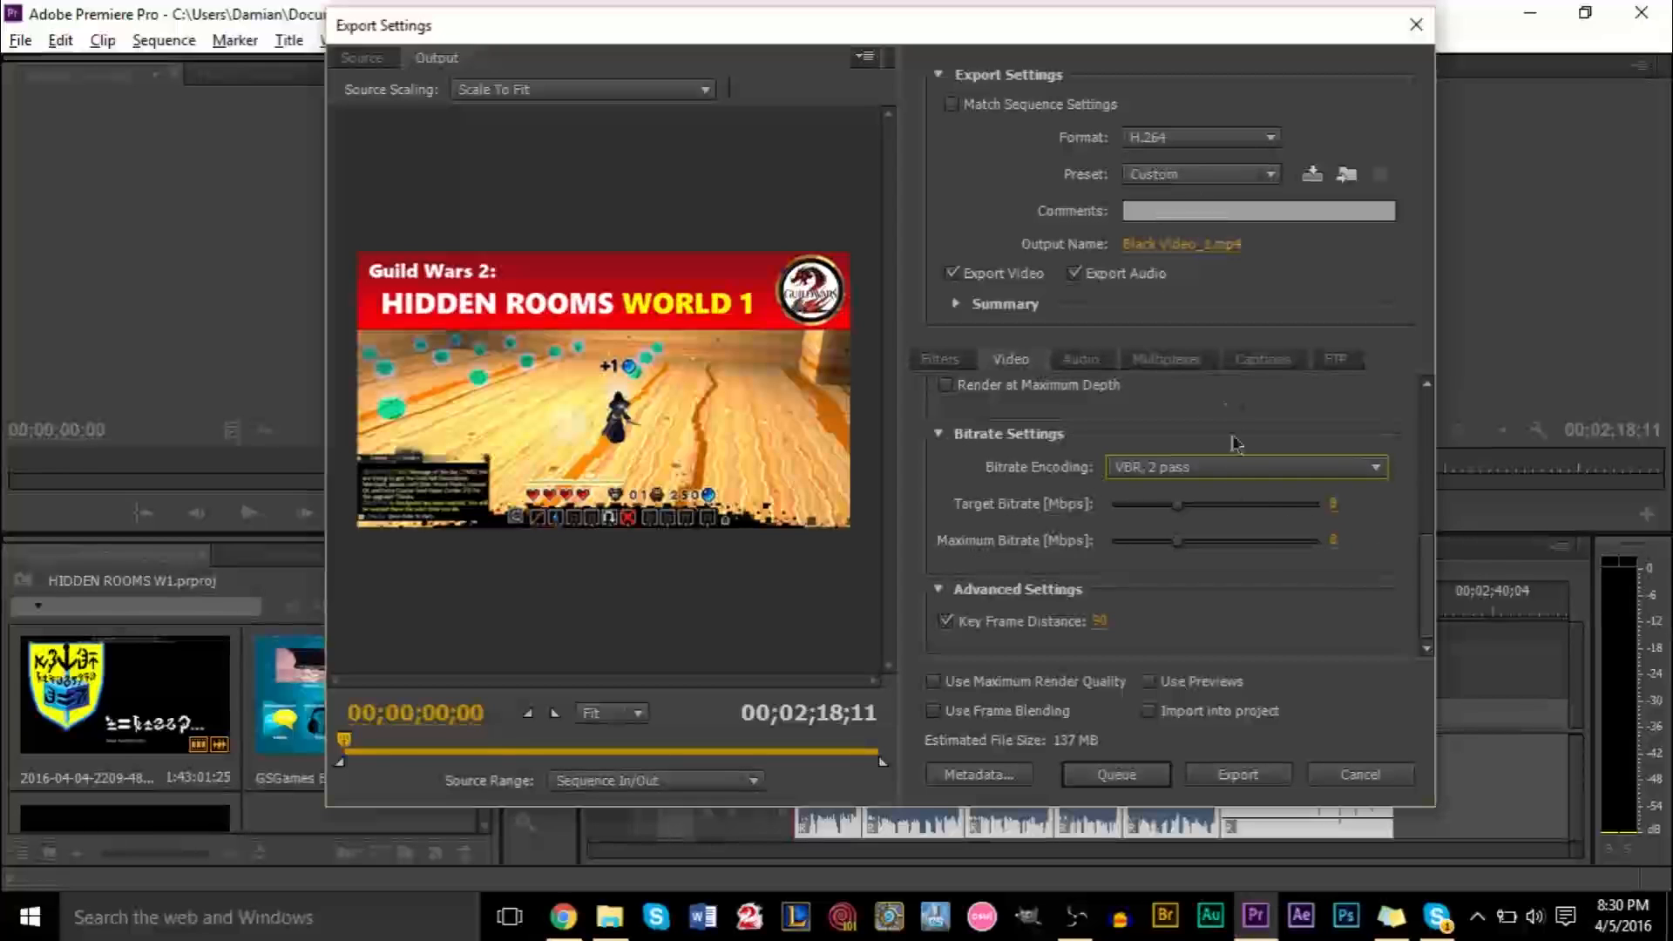
Set the target bitrate to 15 Mbps
click(1333, 504)
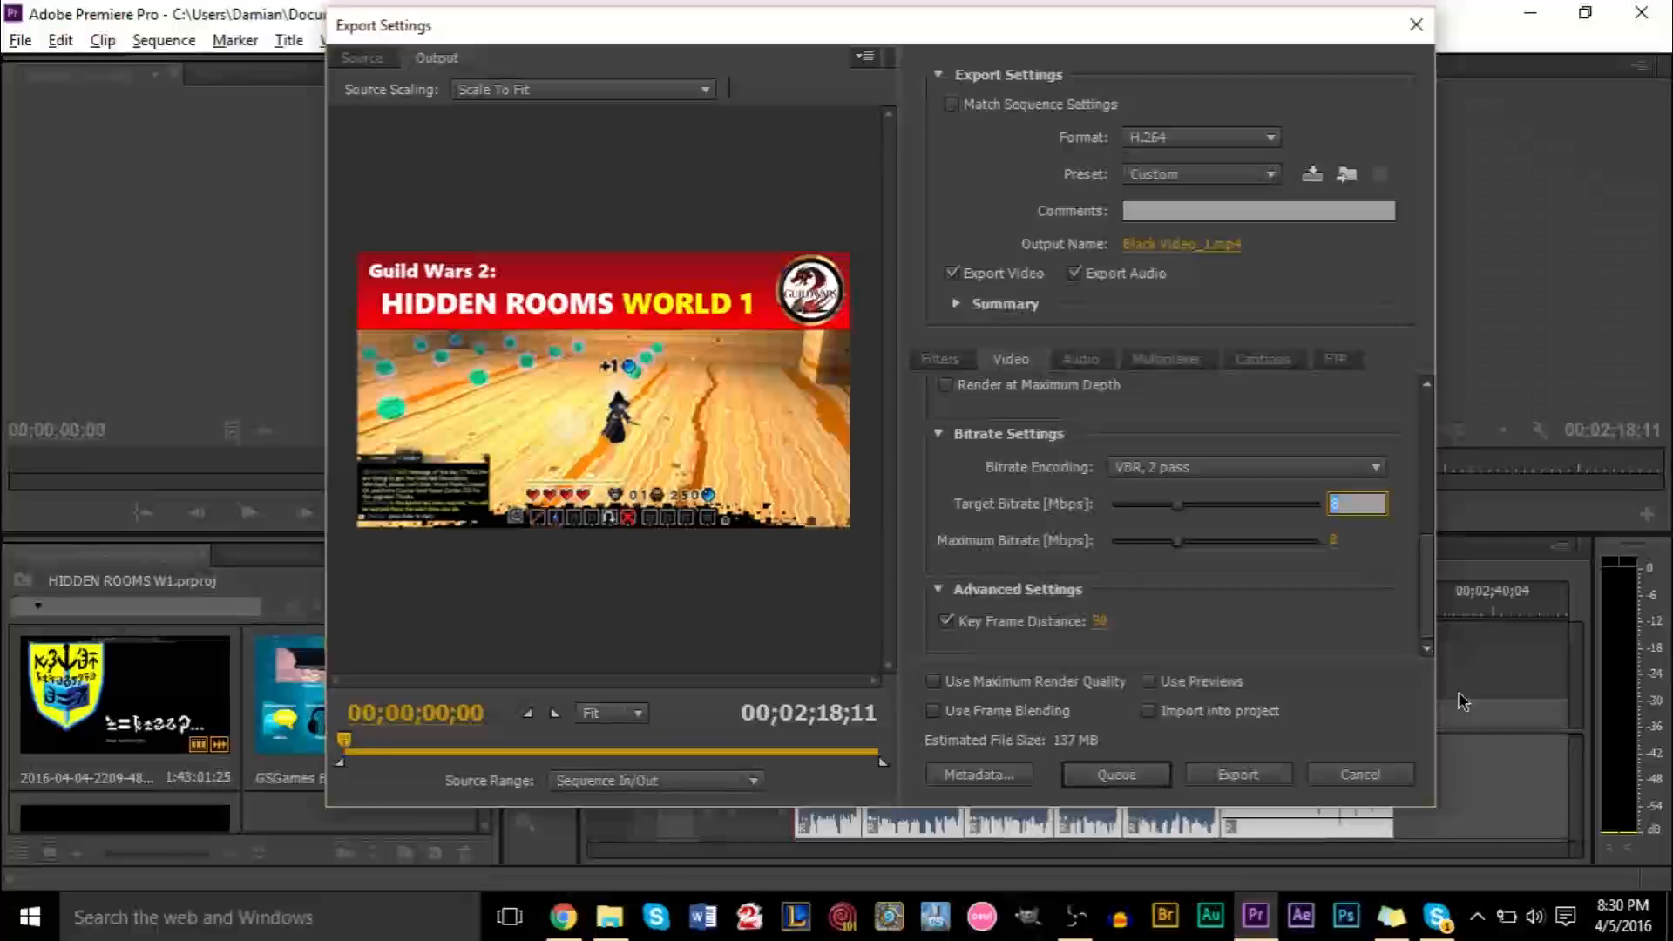
text(15)
key(Return)
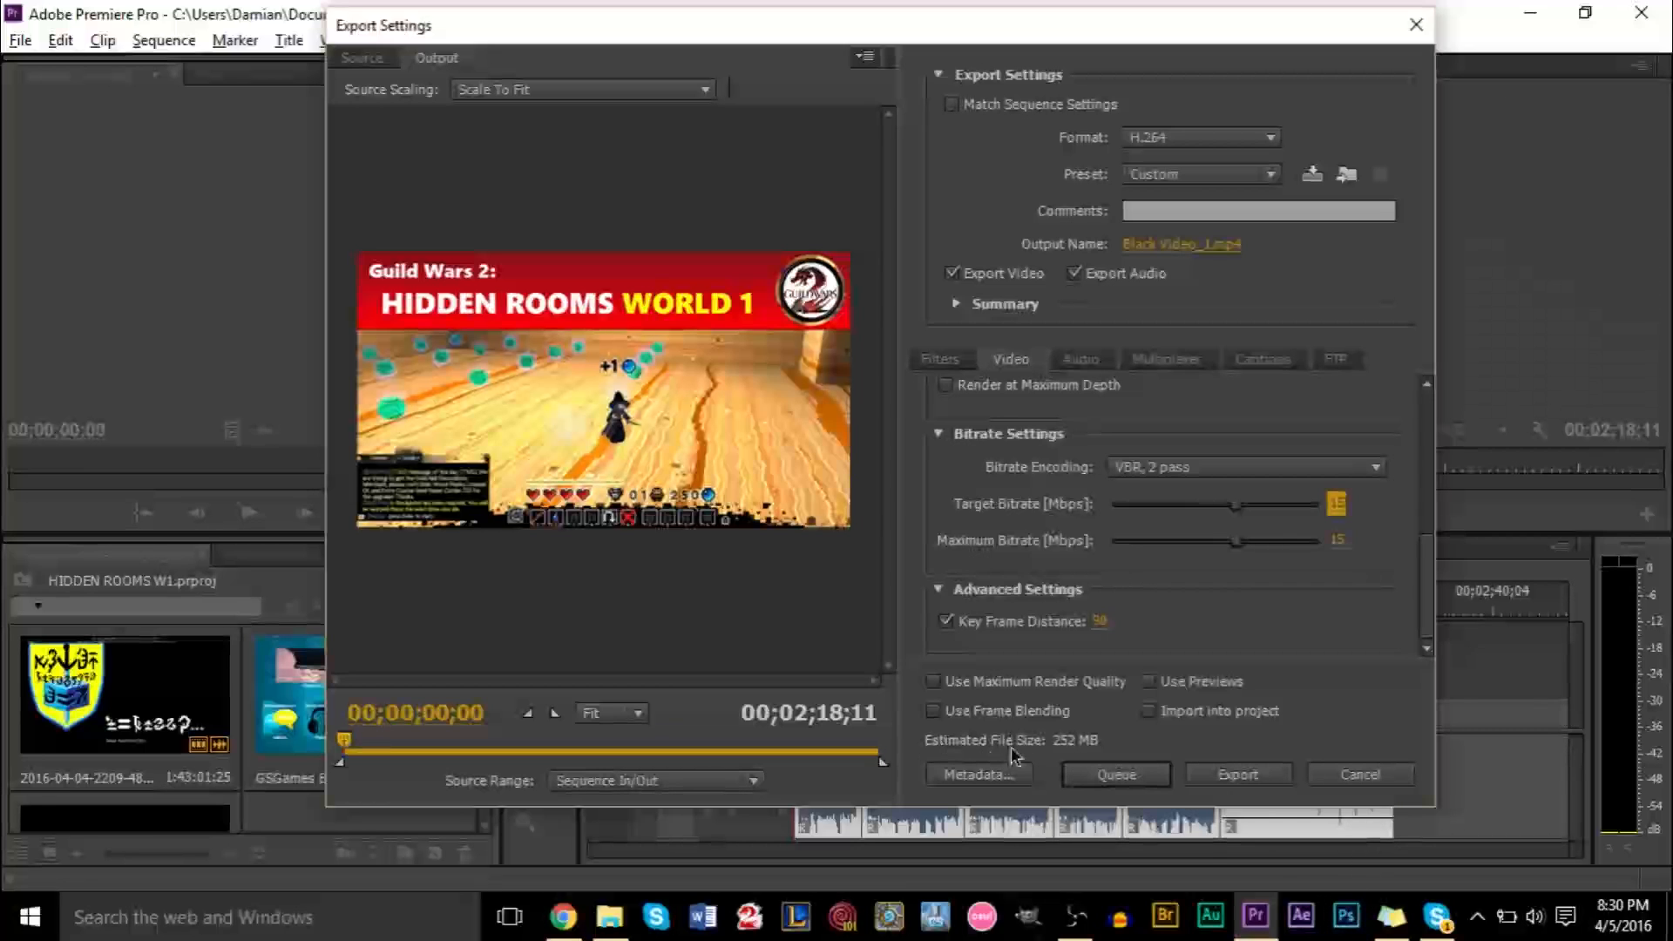
Set the target bitrate to 8 Mbps
click(1333, 505)
text(8)
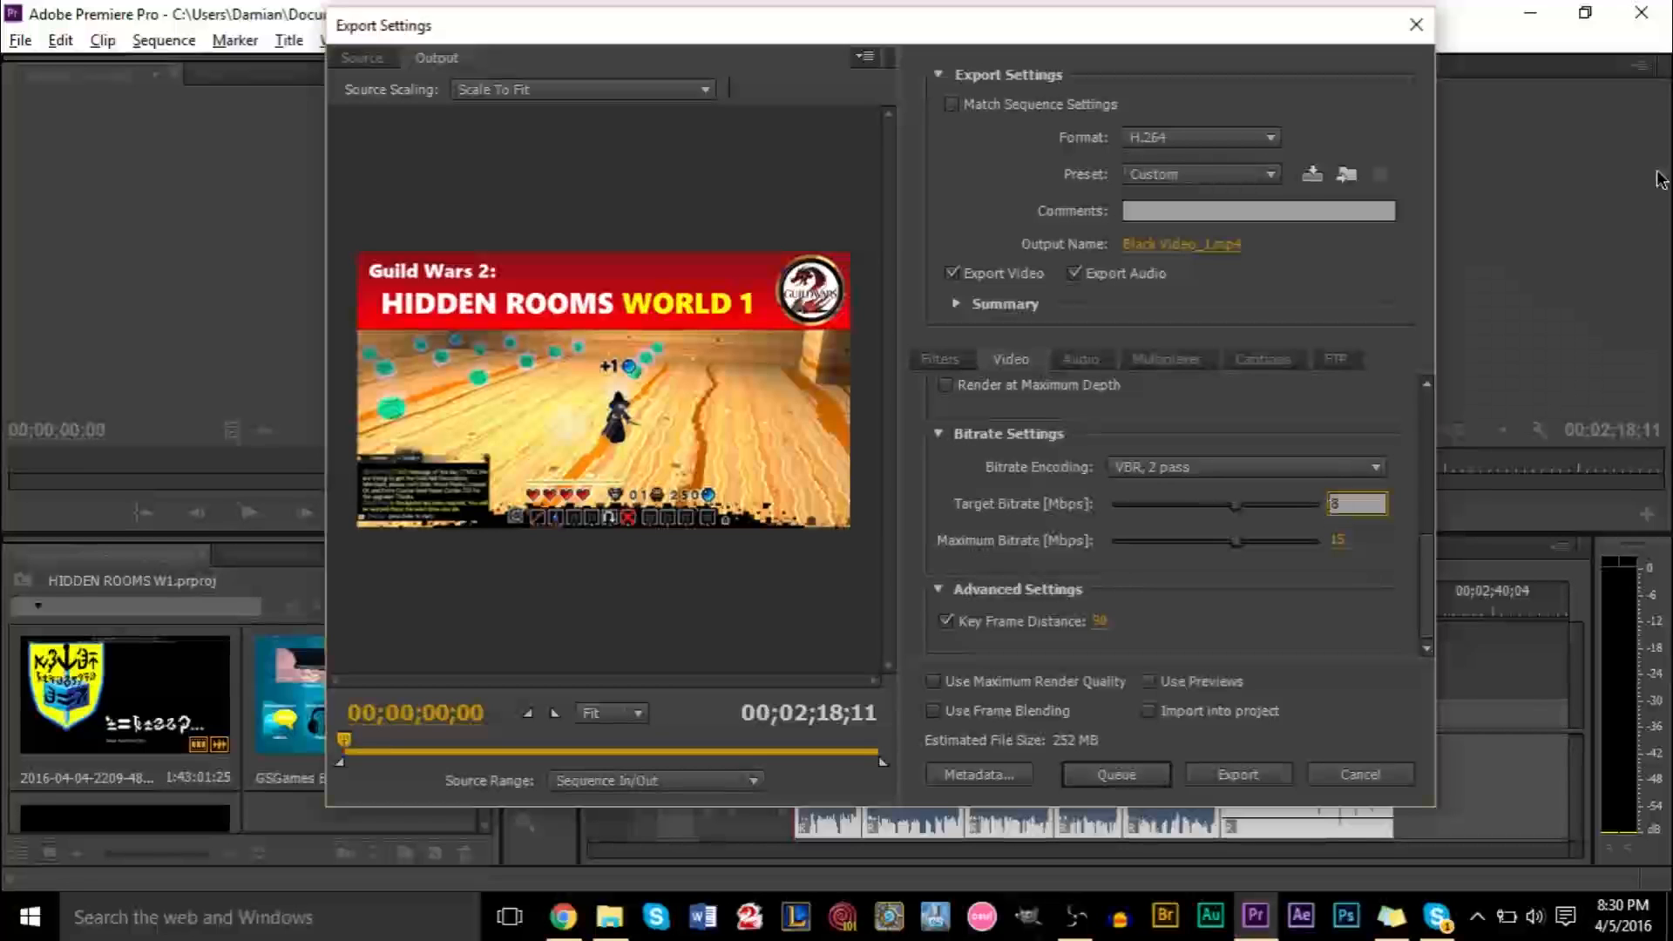
key(Return)
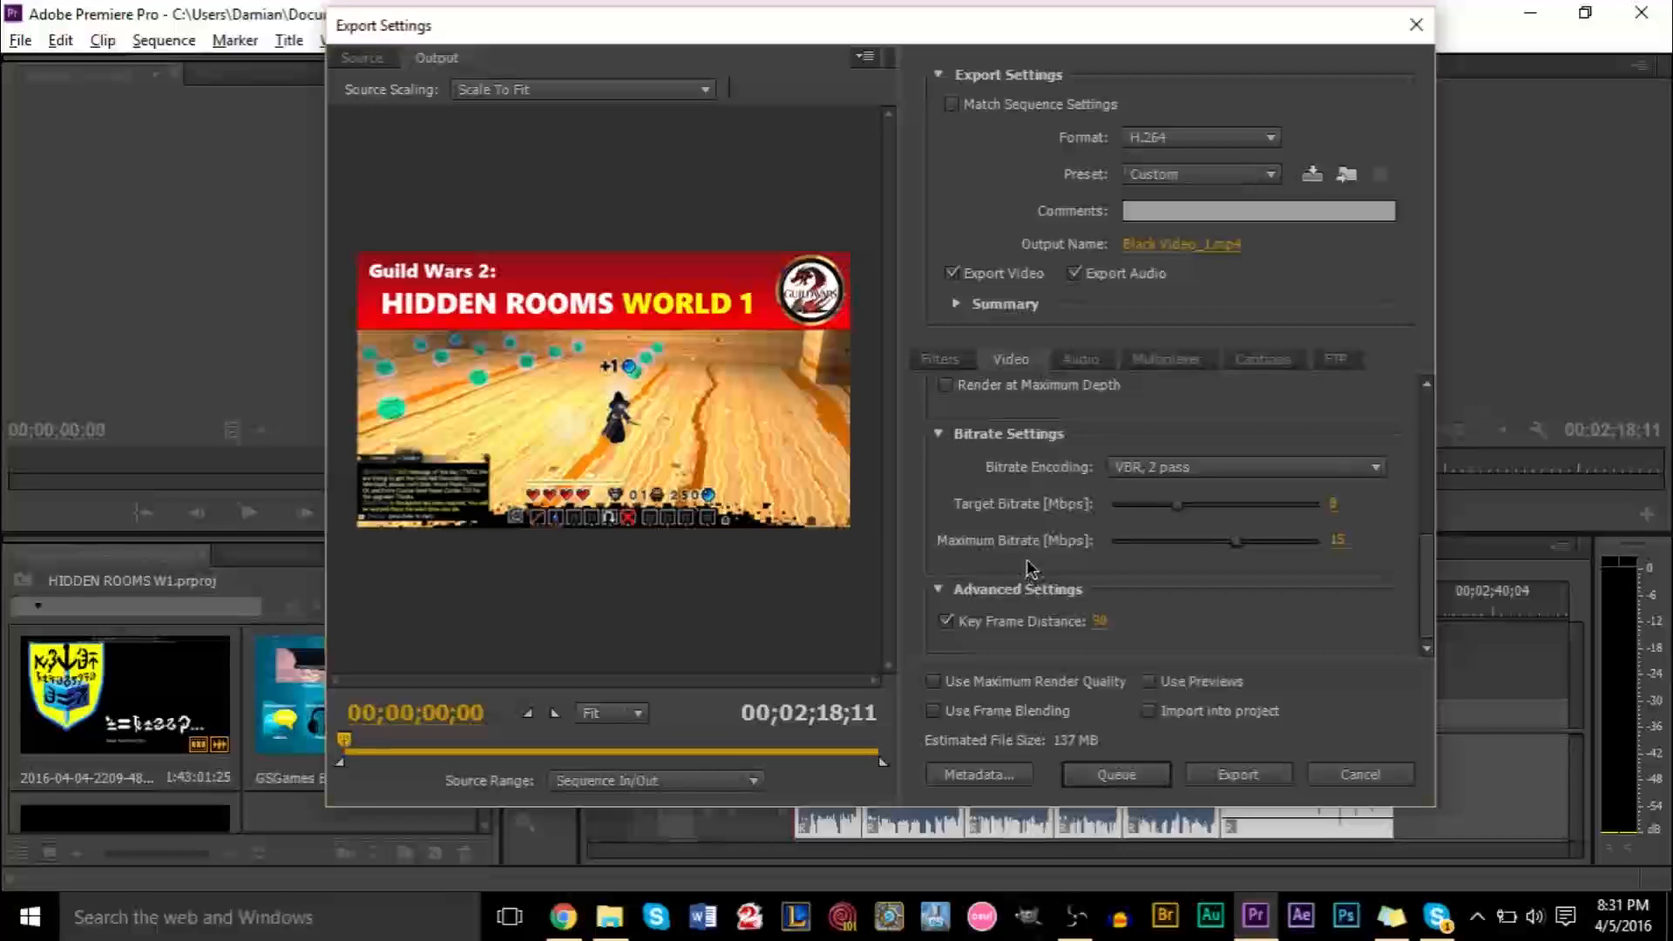
Adjust the maximum bitrate slider and enter a maximum bitrate of 8 Mbps
click(1337, 540)
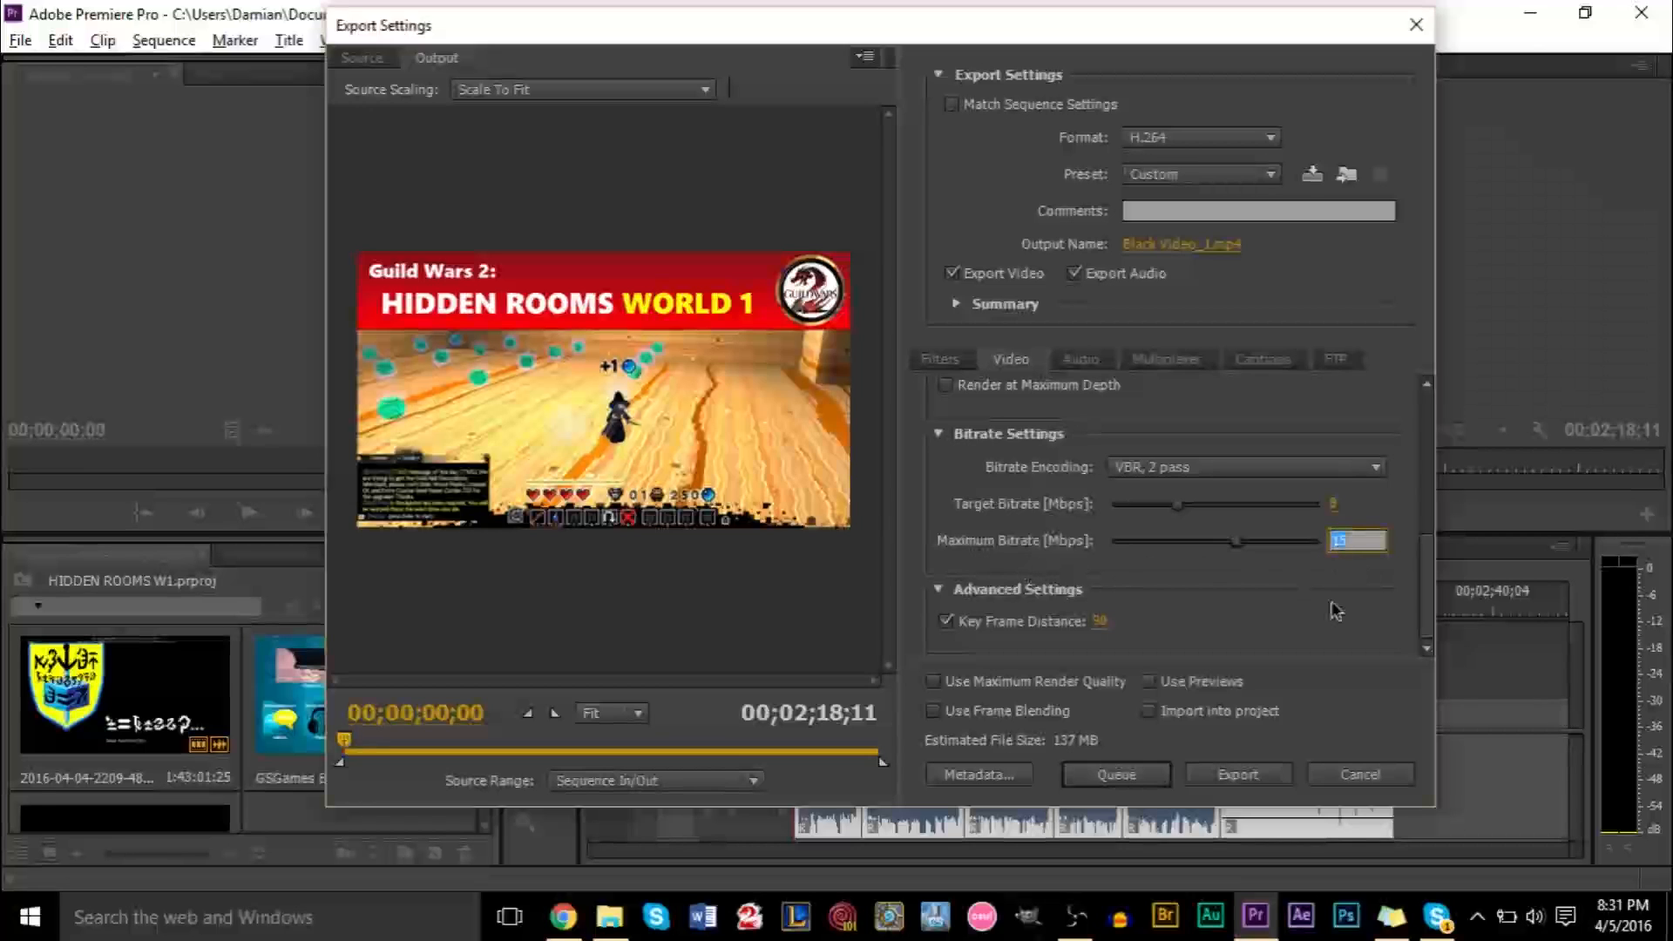
click(1373, 541)
click(1352, 577)
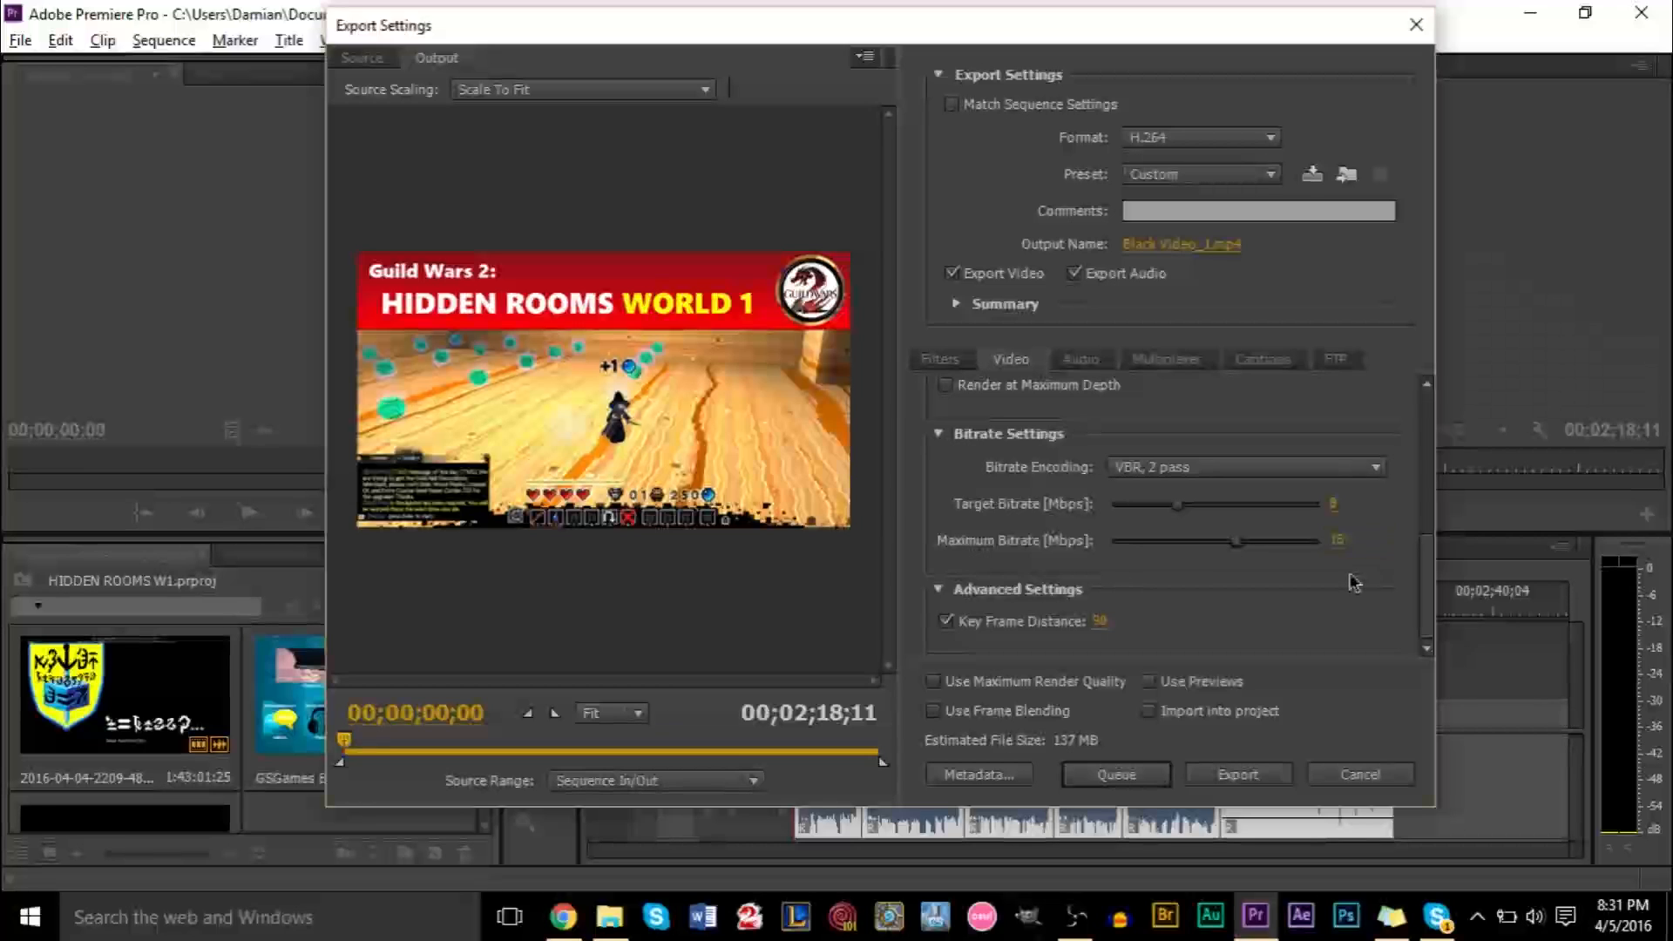
drag(1241, 543, 1342, 579)
click(1338, 542)
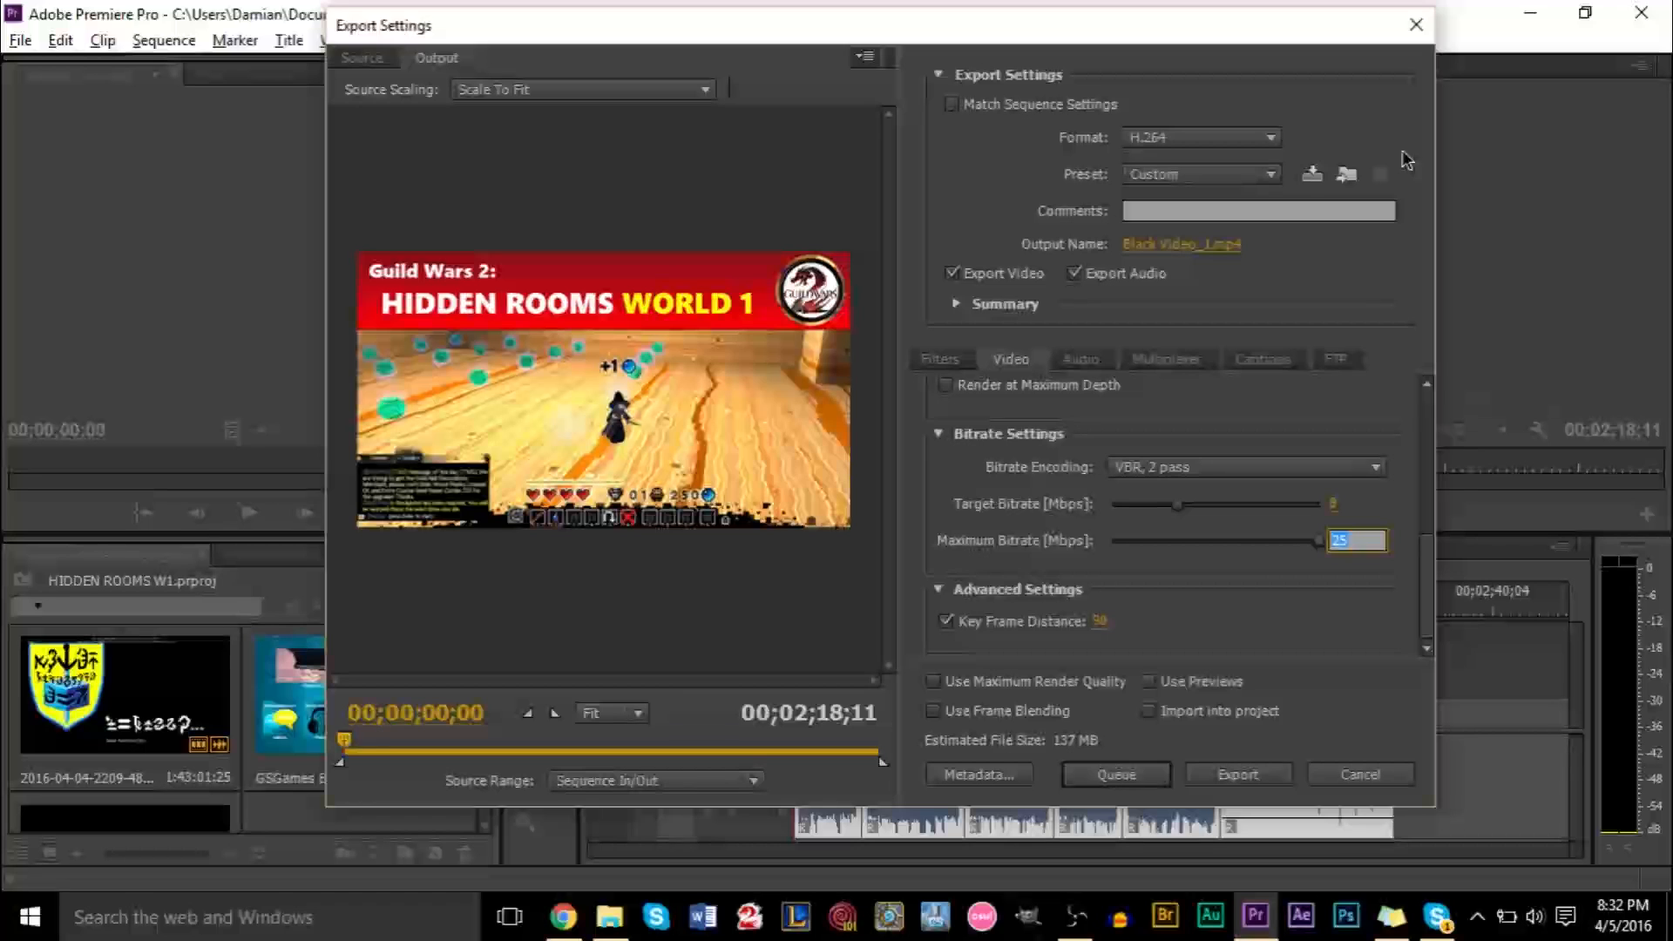
text(9)
key(BackSpace)
text(8)
key(Return)
click(1333, 597)
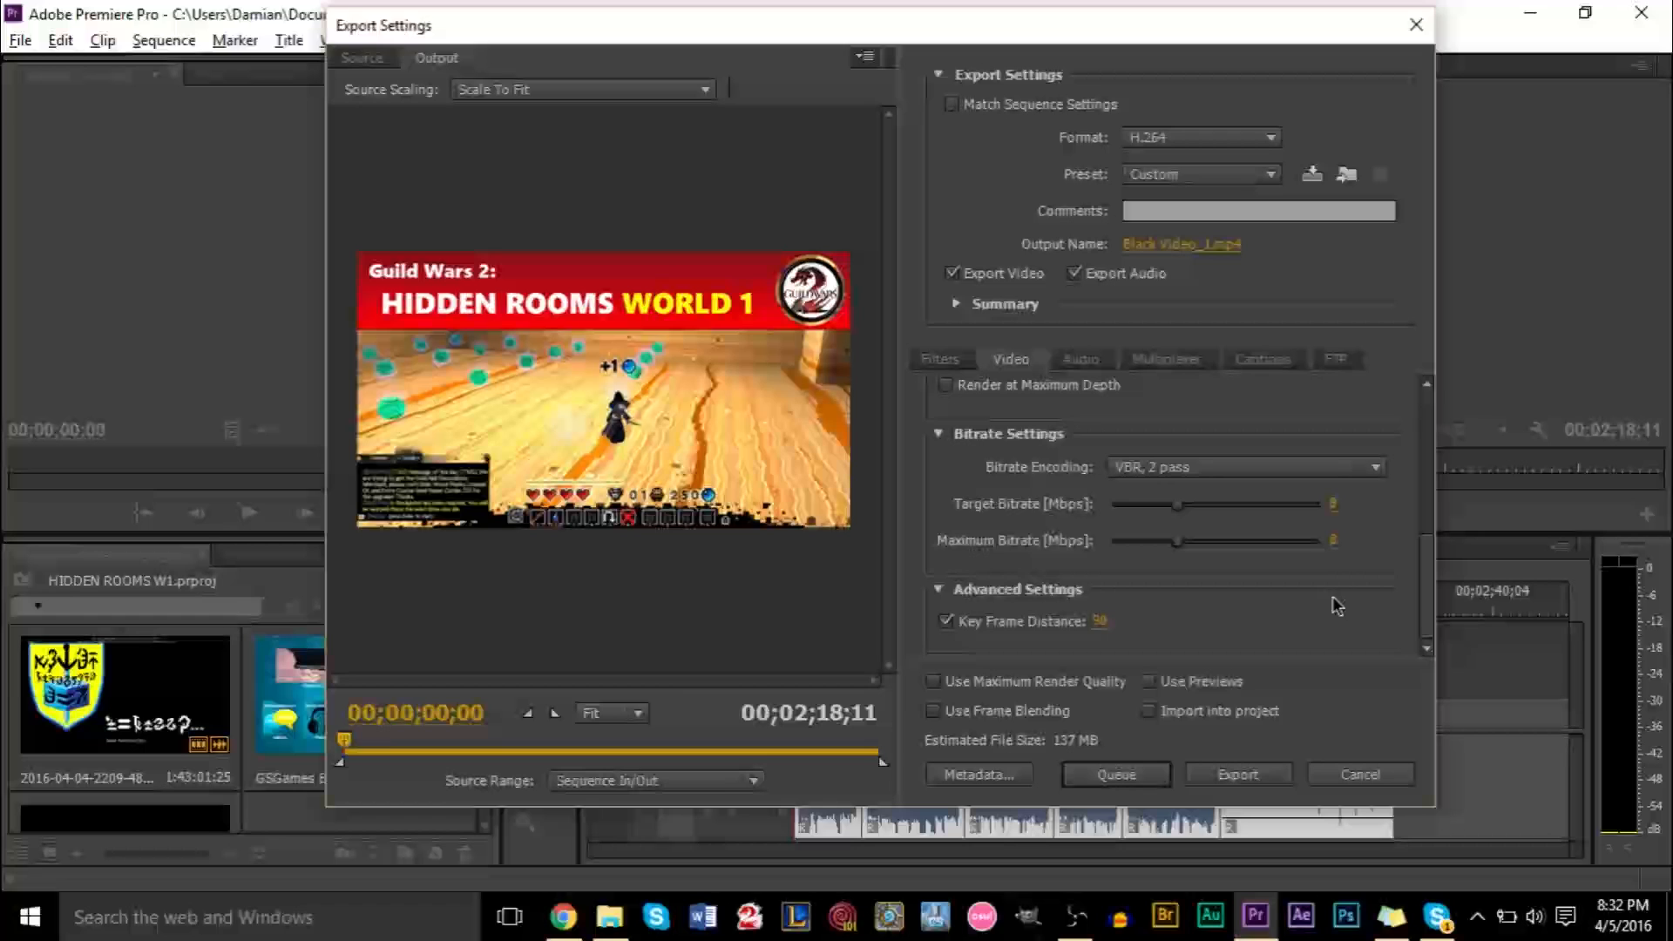
Set the maximum bitrate to 20 Mbps
click(1333, 540)
text(15)
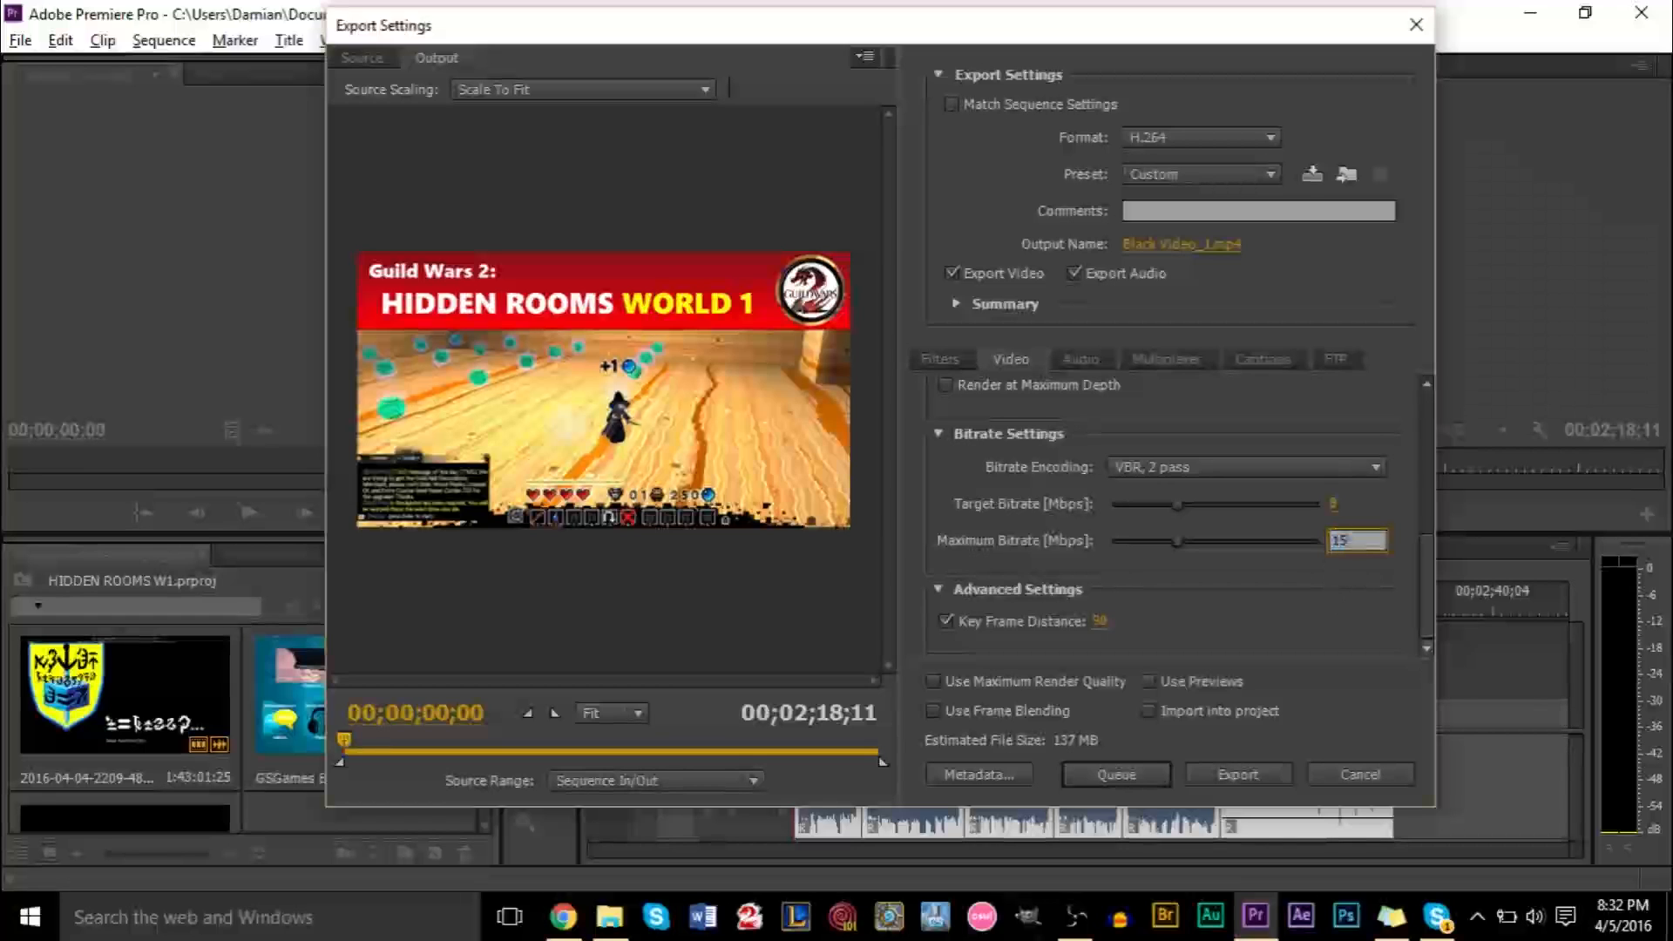
key(BackSpace)
key(BackSpace)
text(20)
key(Return)
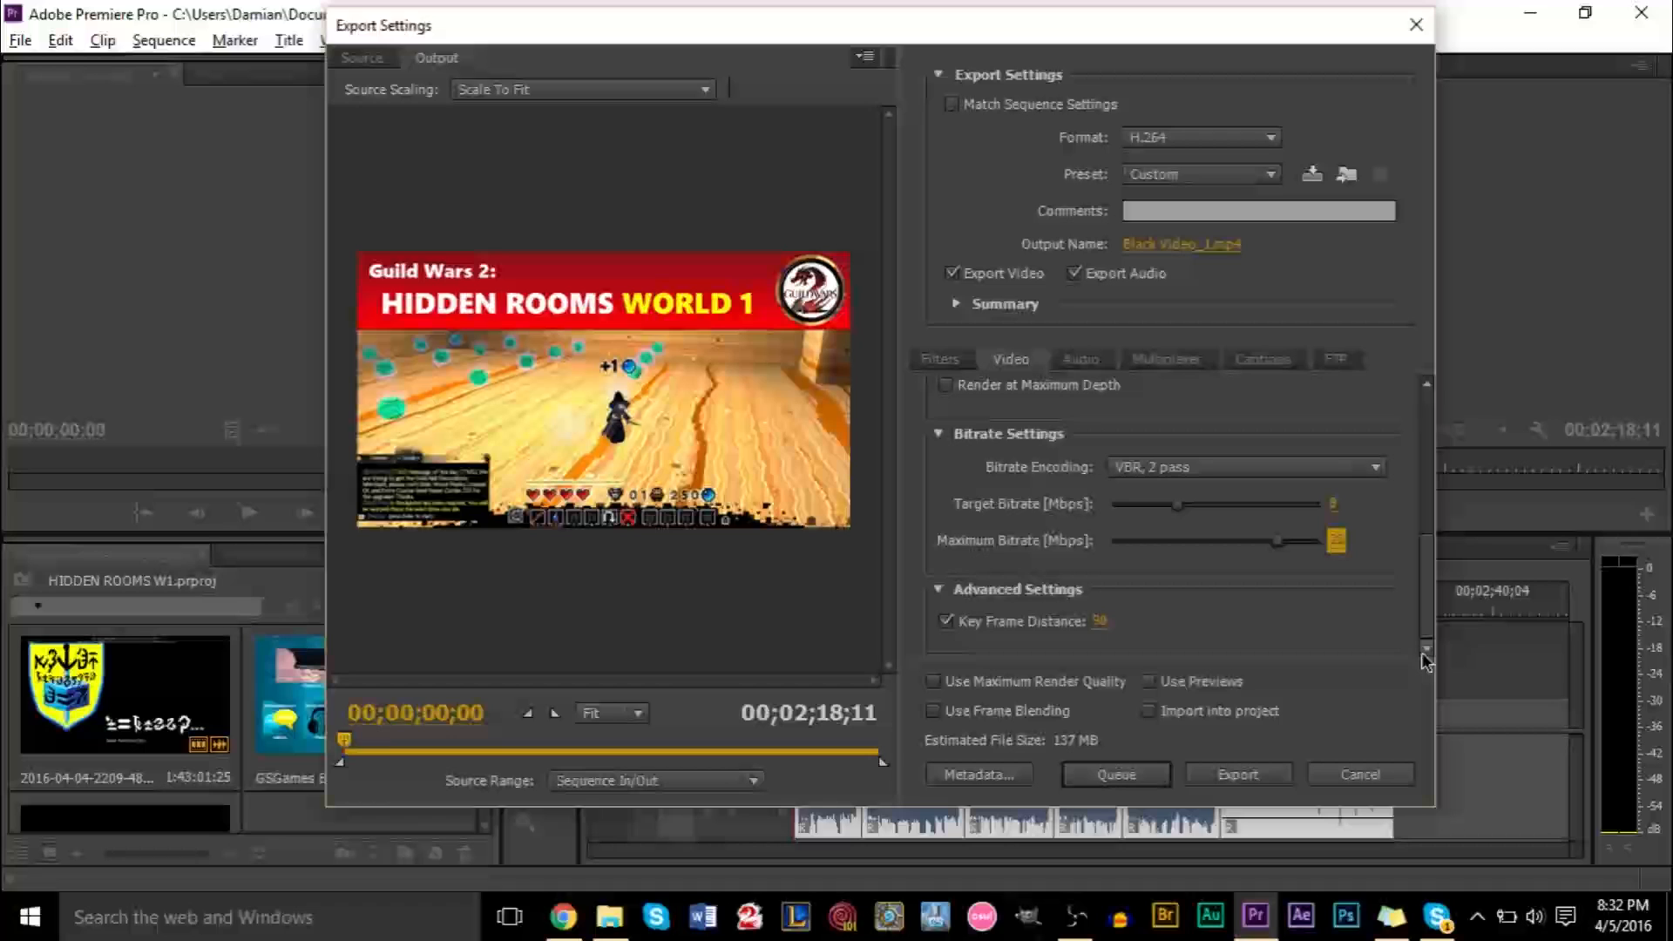
Set the maximum bitrate to 10 Mbps
click(1388, 621)
click(1338, 549)
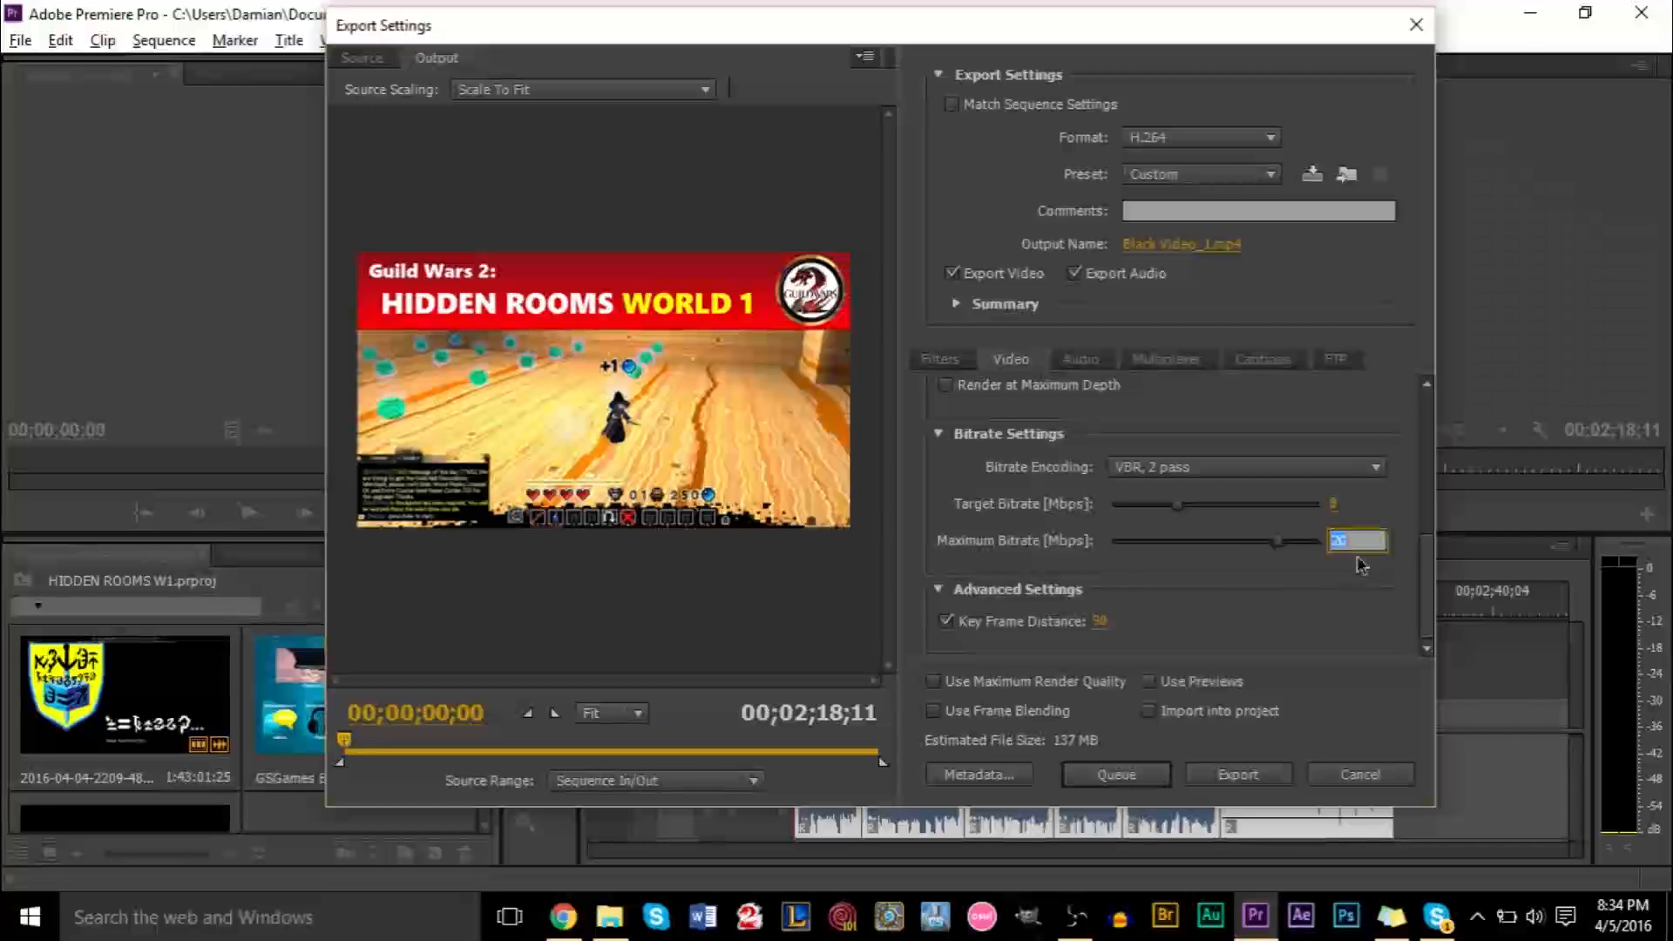
click(1349, 603)
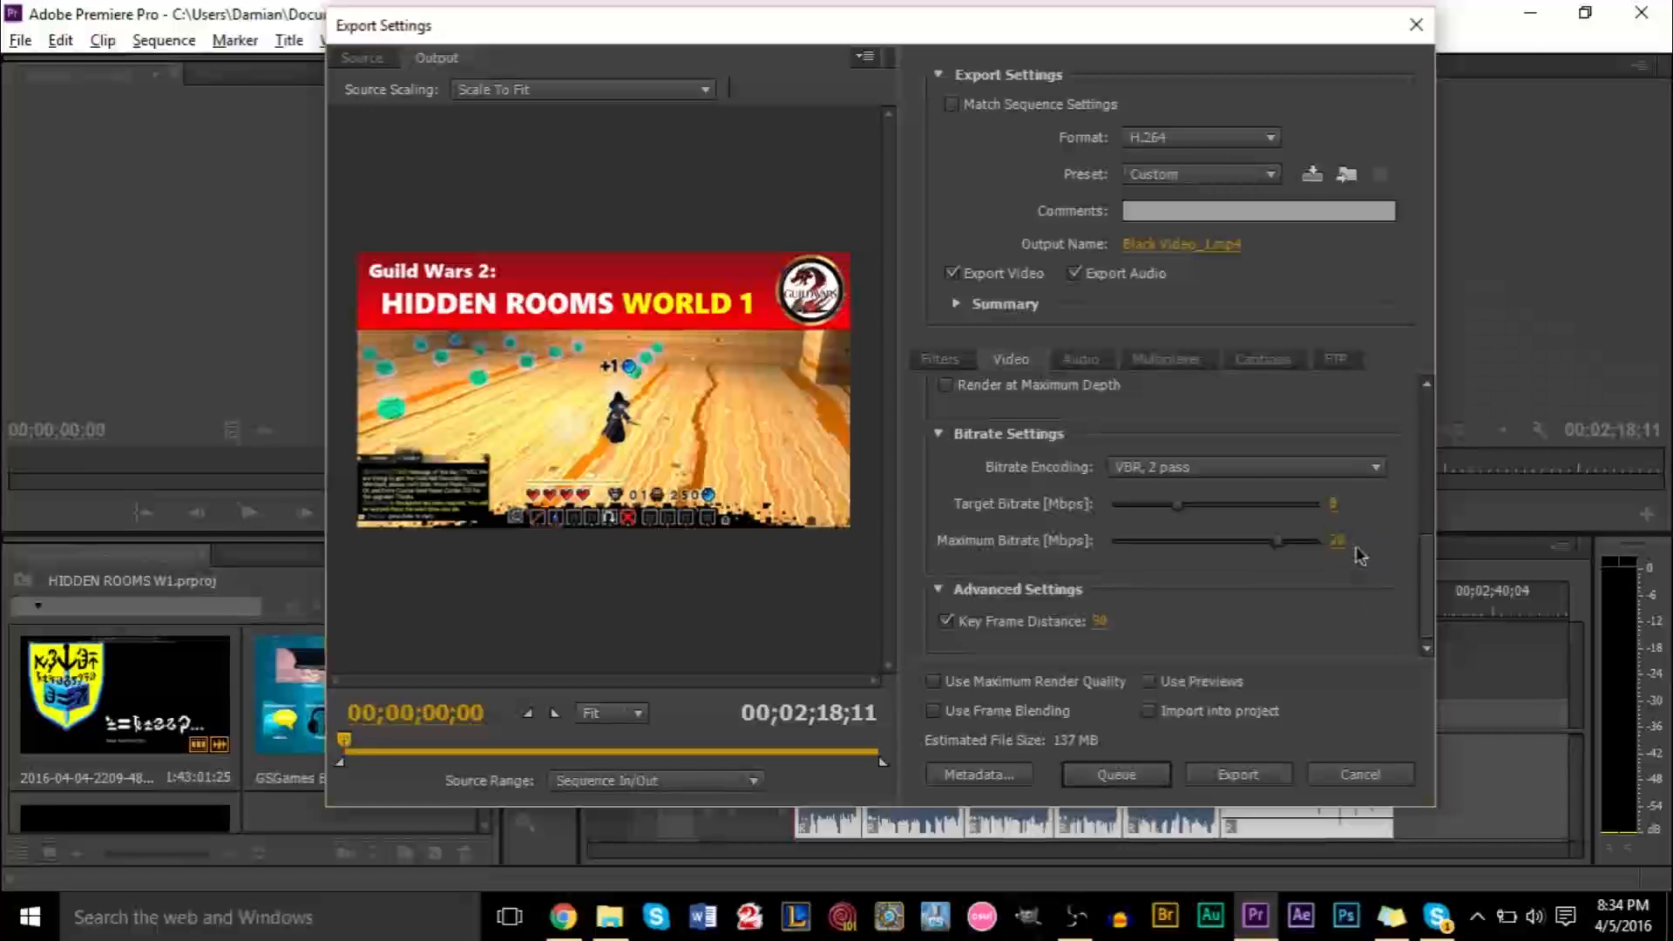
click(1338, 541)
text(1)
key(Return)
Check and then uncheck the Use Previews option
click(1239, 617)
click(1149, 683)
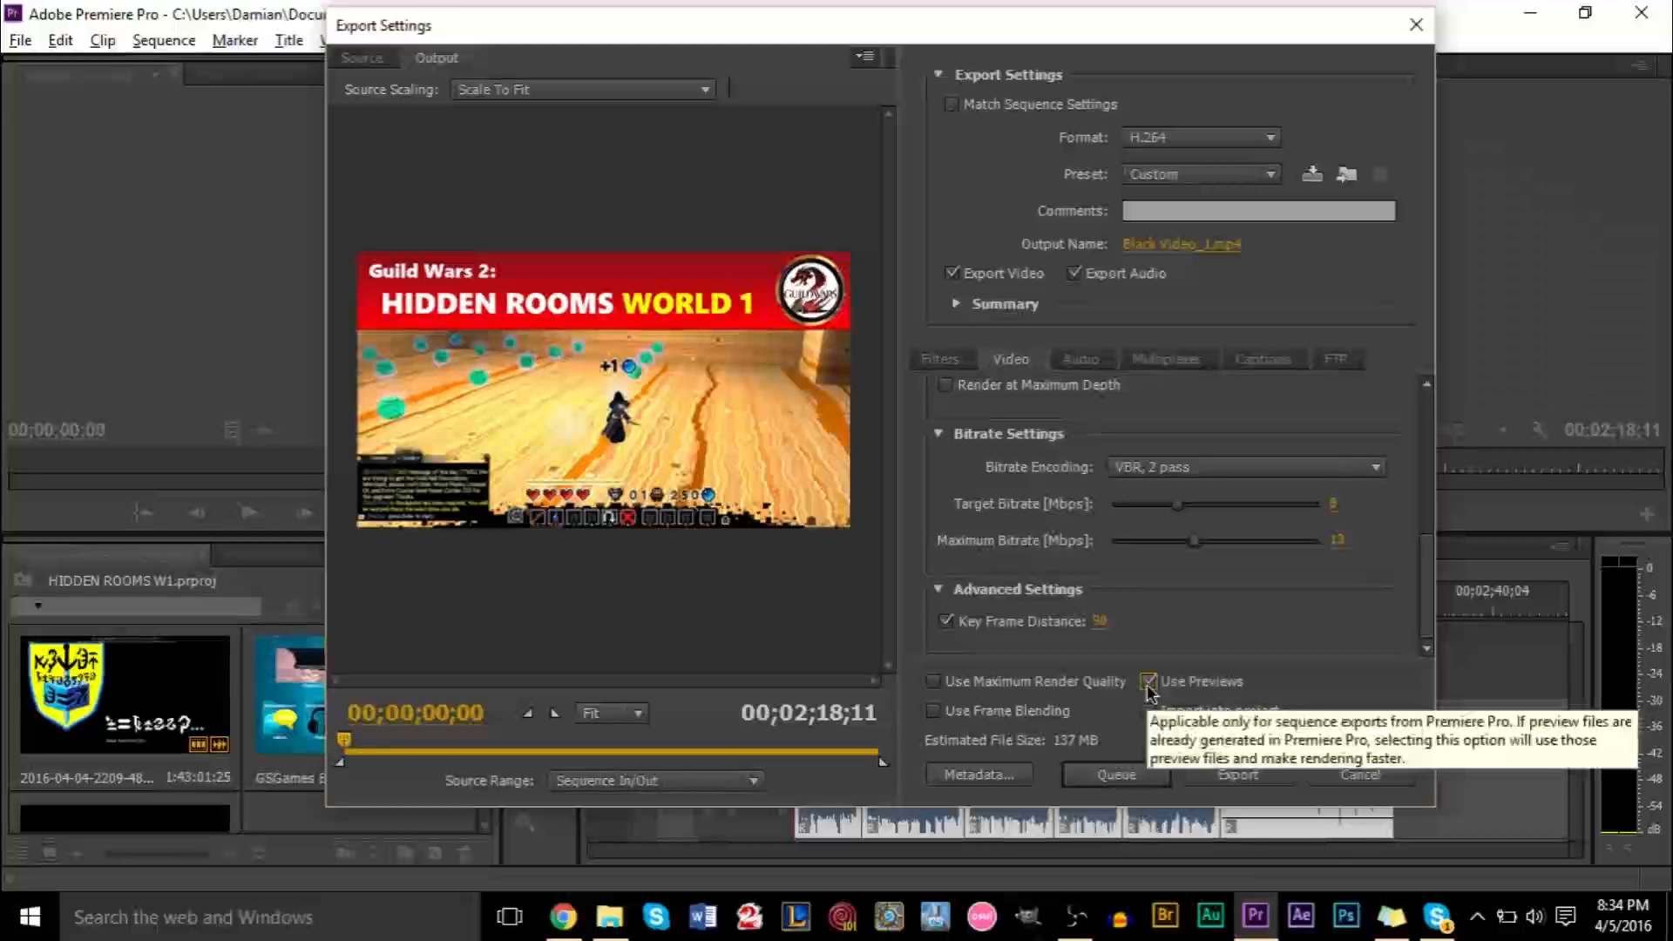
click(1148, 685)
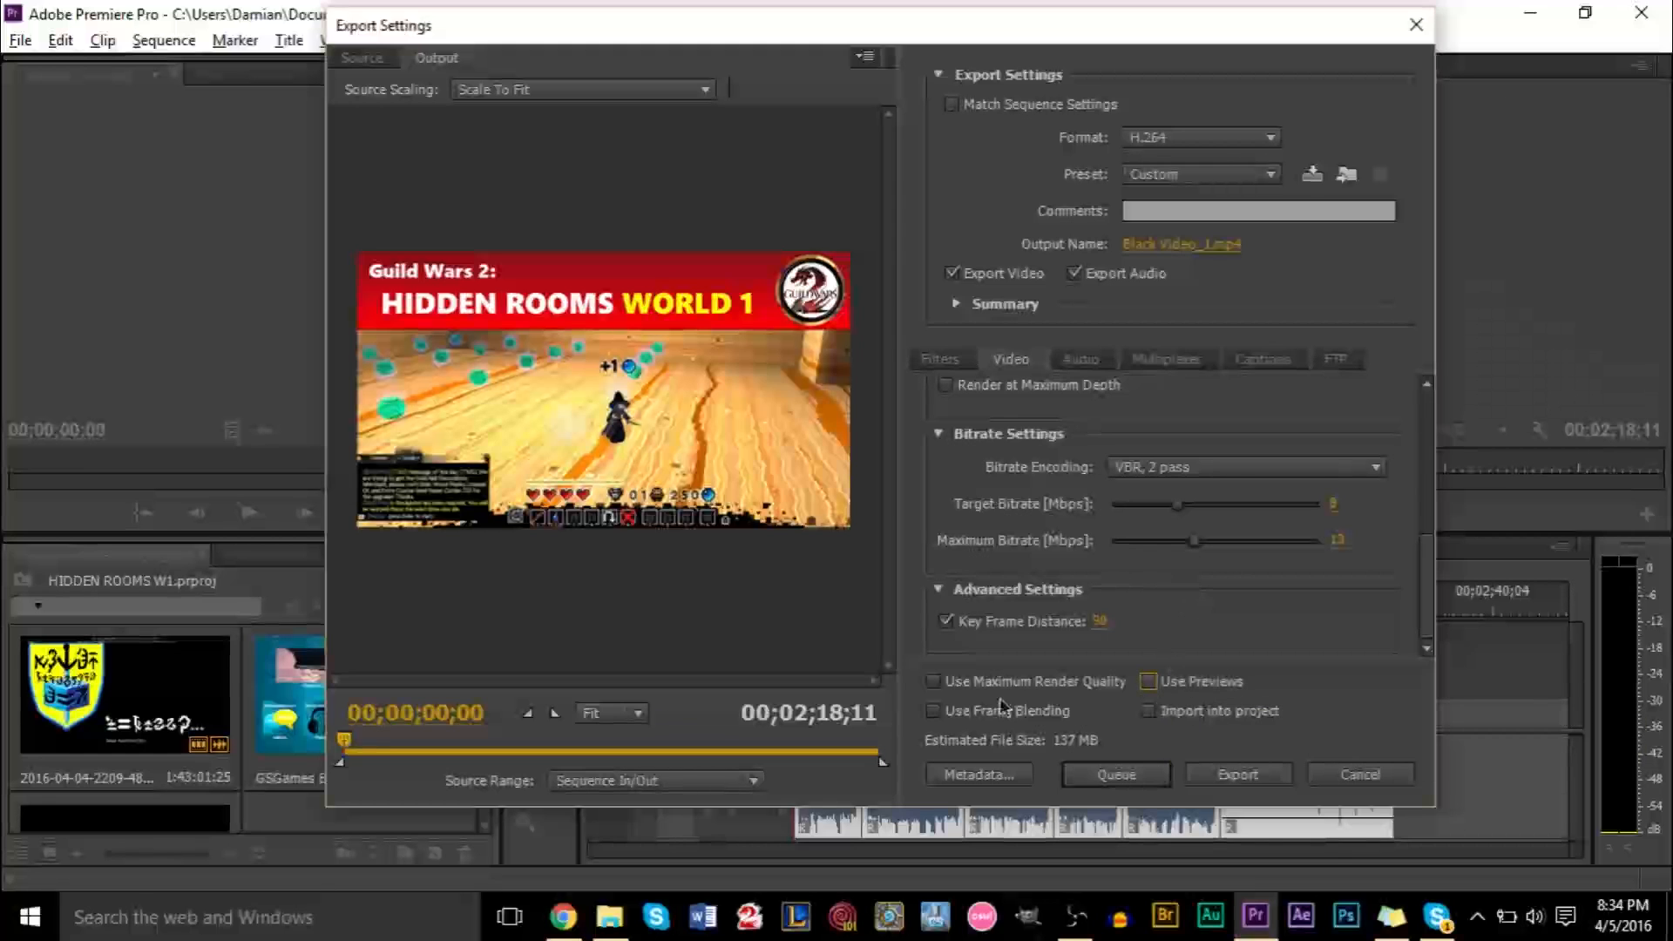
scroll(1205, 566, up, 2)
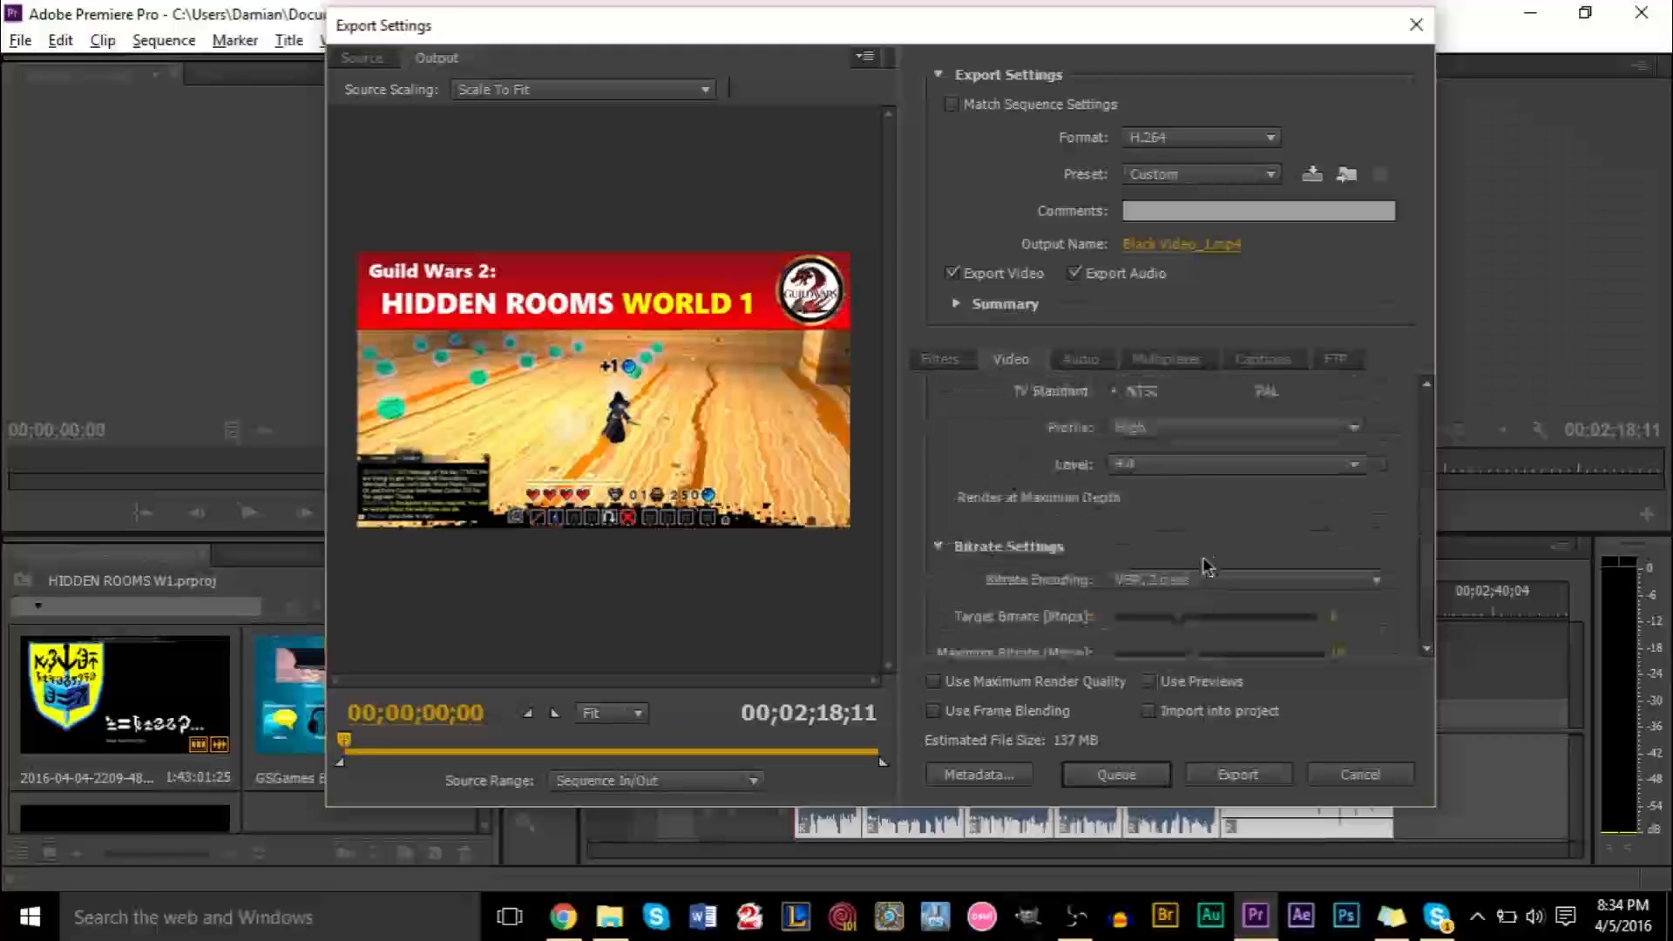
scroll(1205, 567, up, 3)
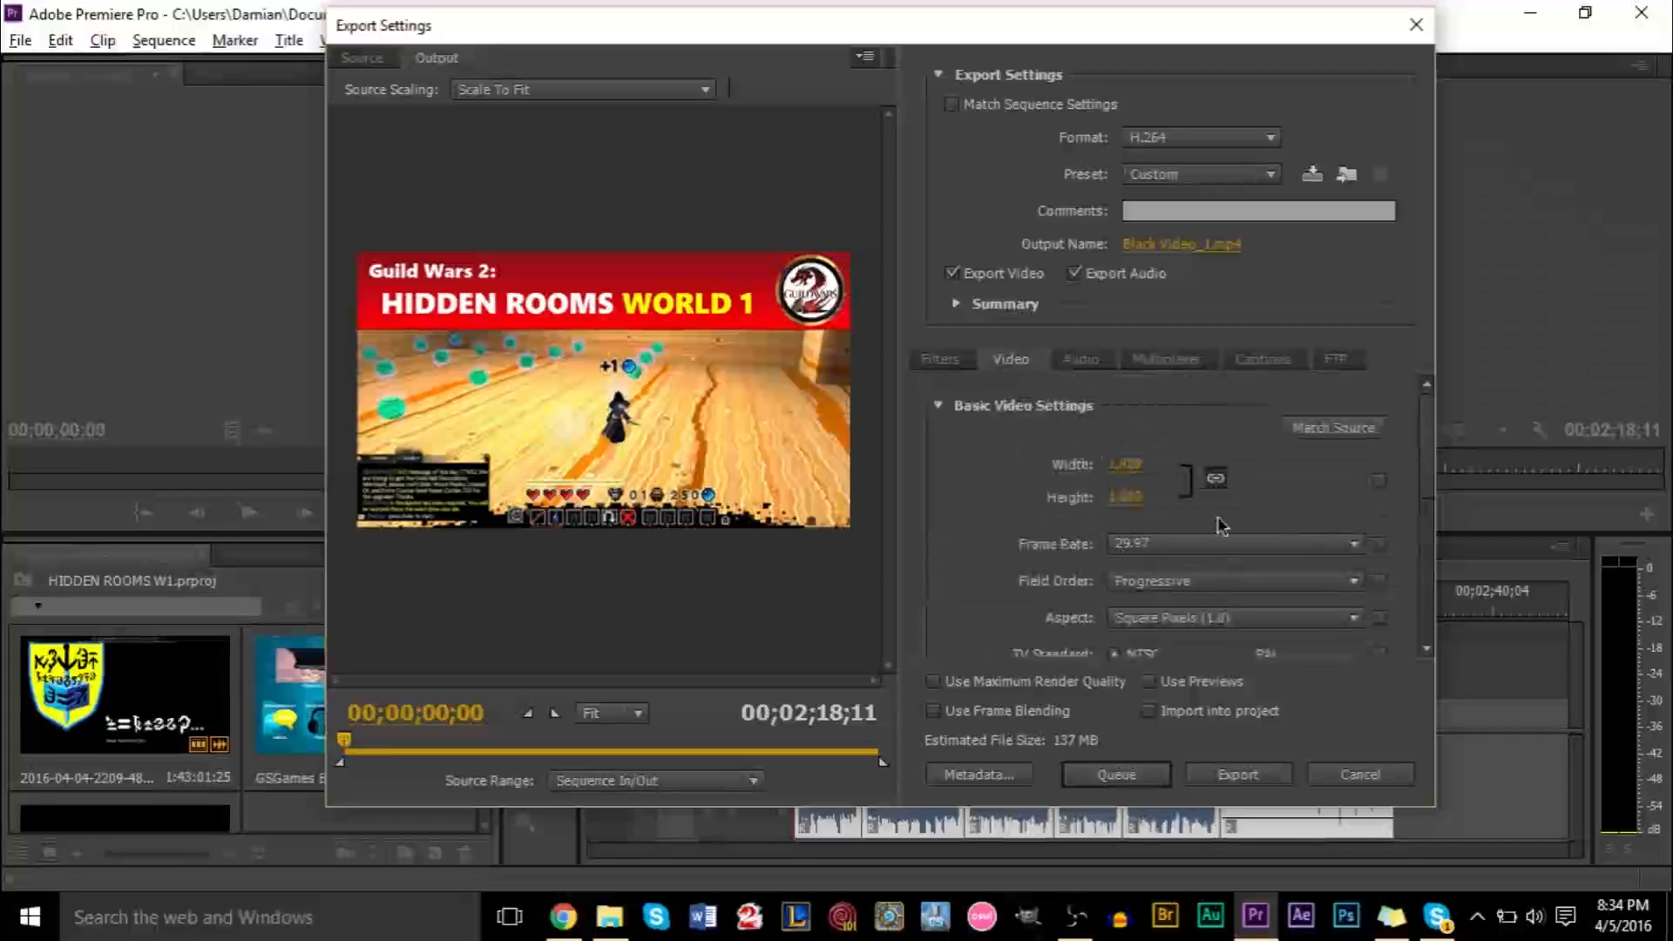